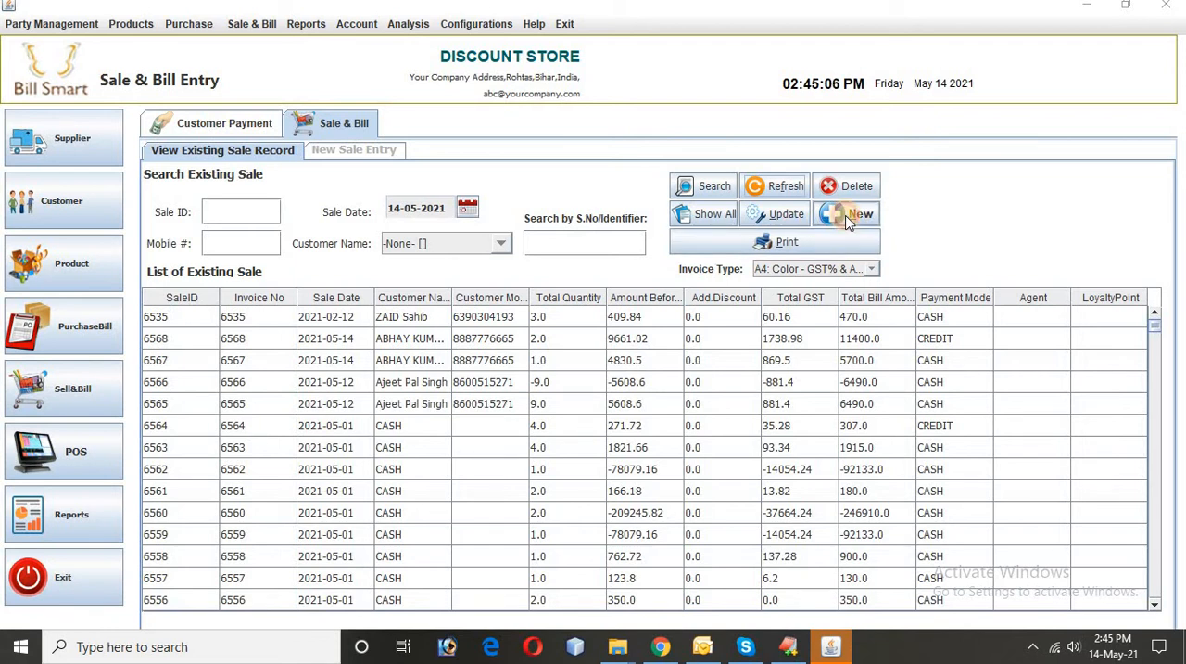
# Step: Start a new sale entry and a new customer record, entering the customer's full name and mobile number
pyautogui.click(846, 218)
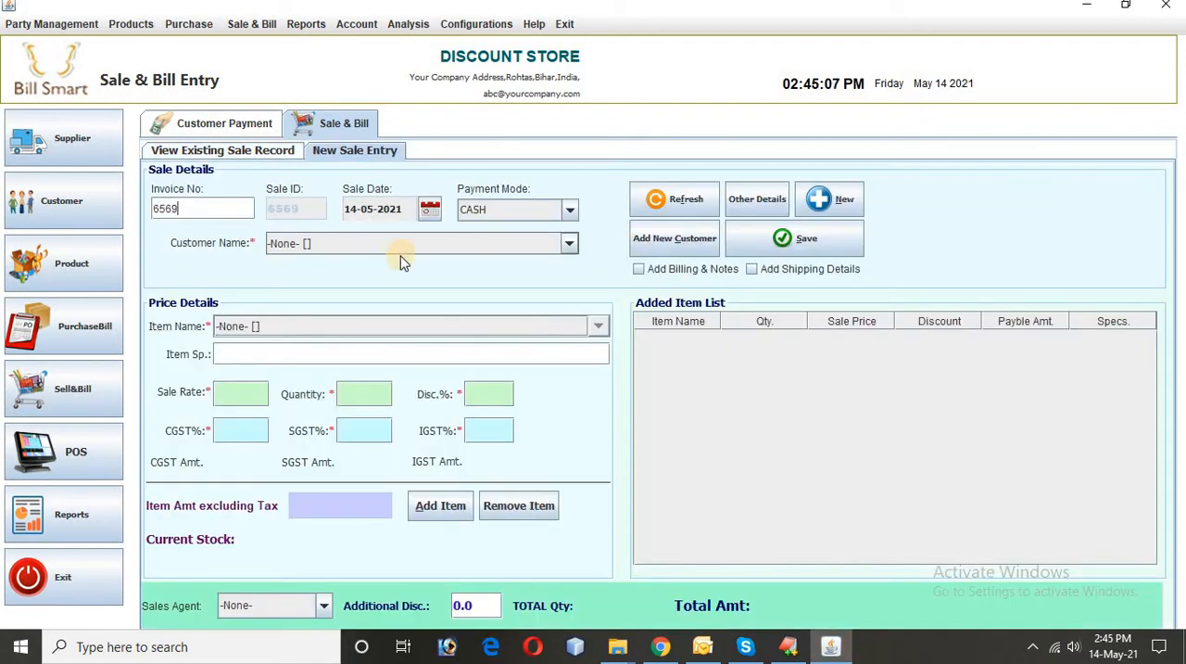
pyautogui.click(685, 240)
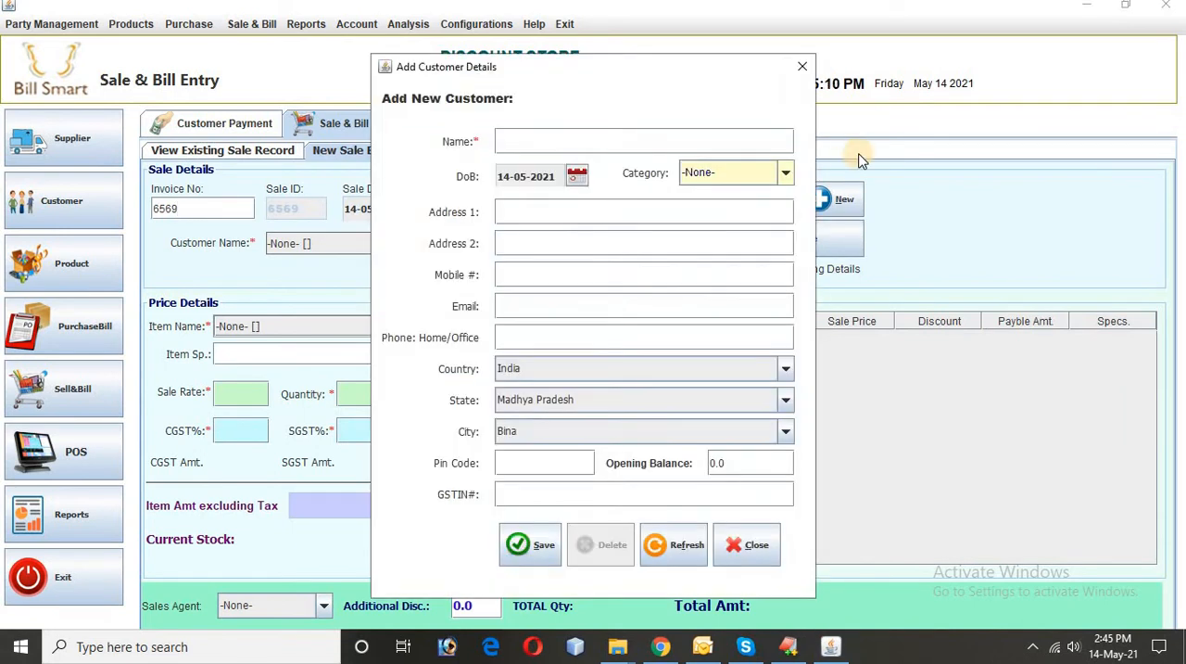
pyautogui.write('a')
pyautogui.press('BackSpace')
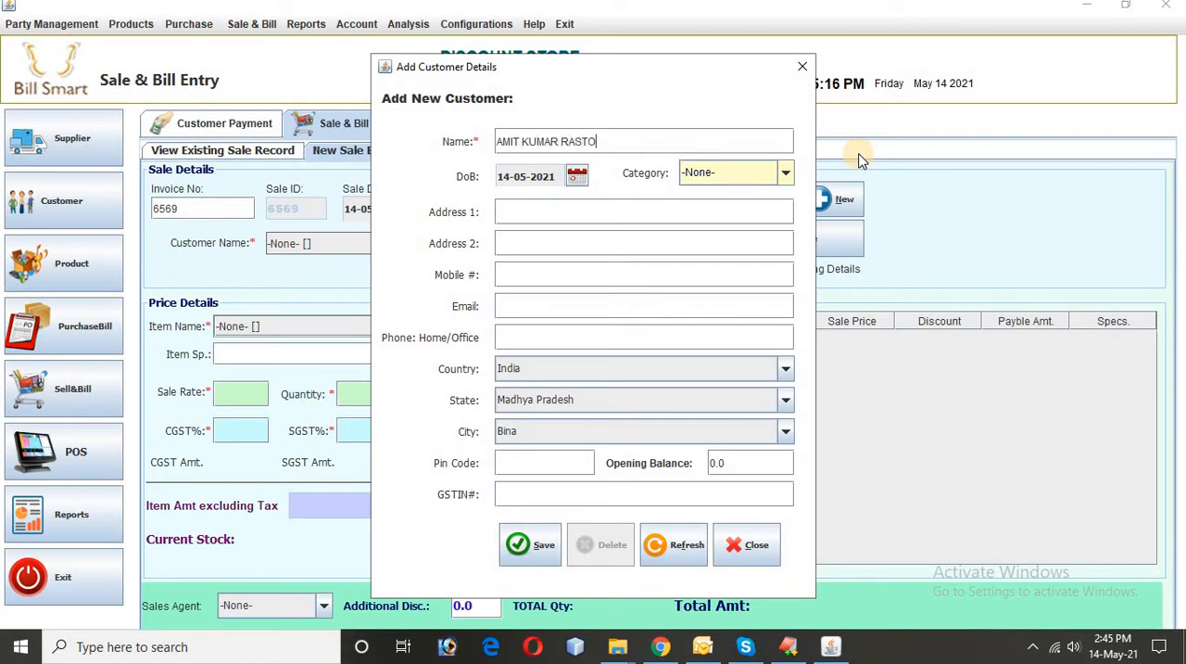
pyautogui.click(575, 275)
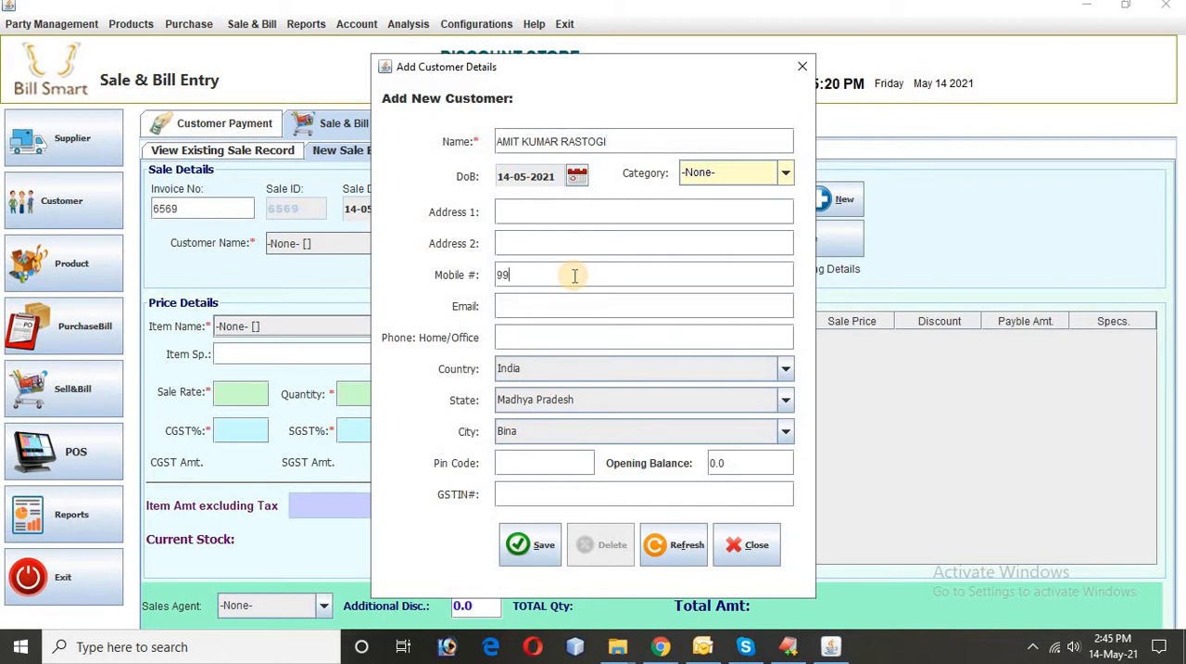
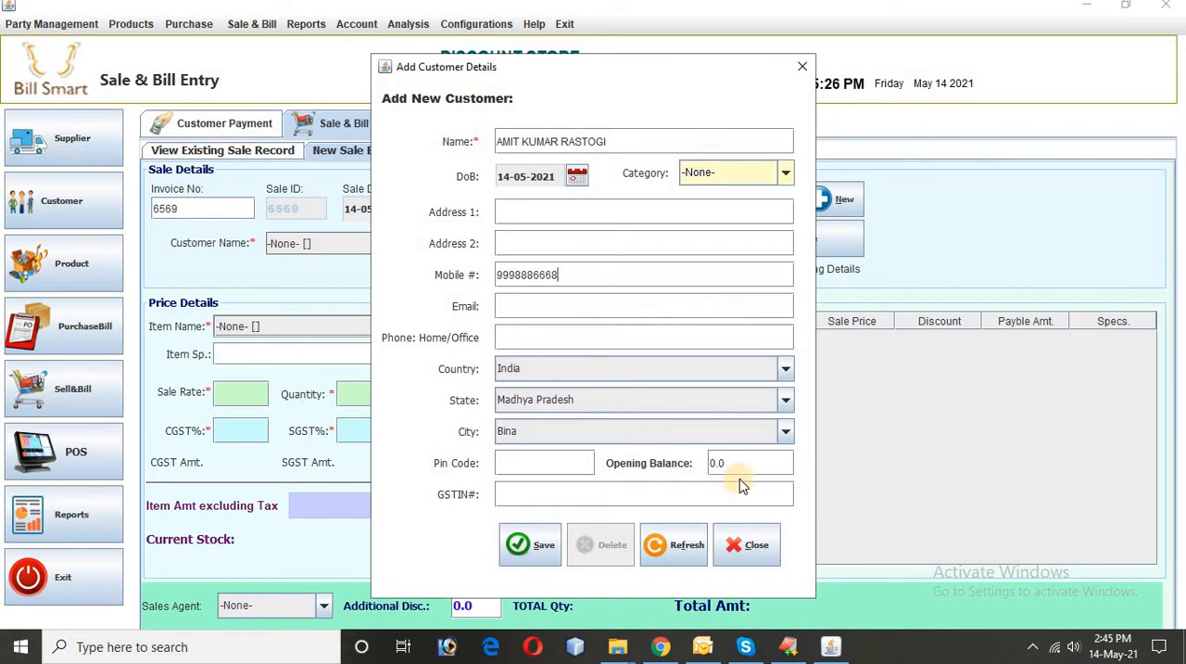
# Step: Set the new customer's opening balance to 2000 and save the customer record
pyautogui.moveTo(739, 468); pyautogui.dragTo(708, 468)
pyautogui.write('2000')
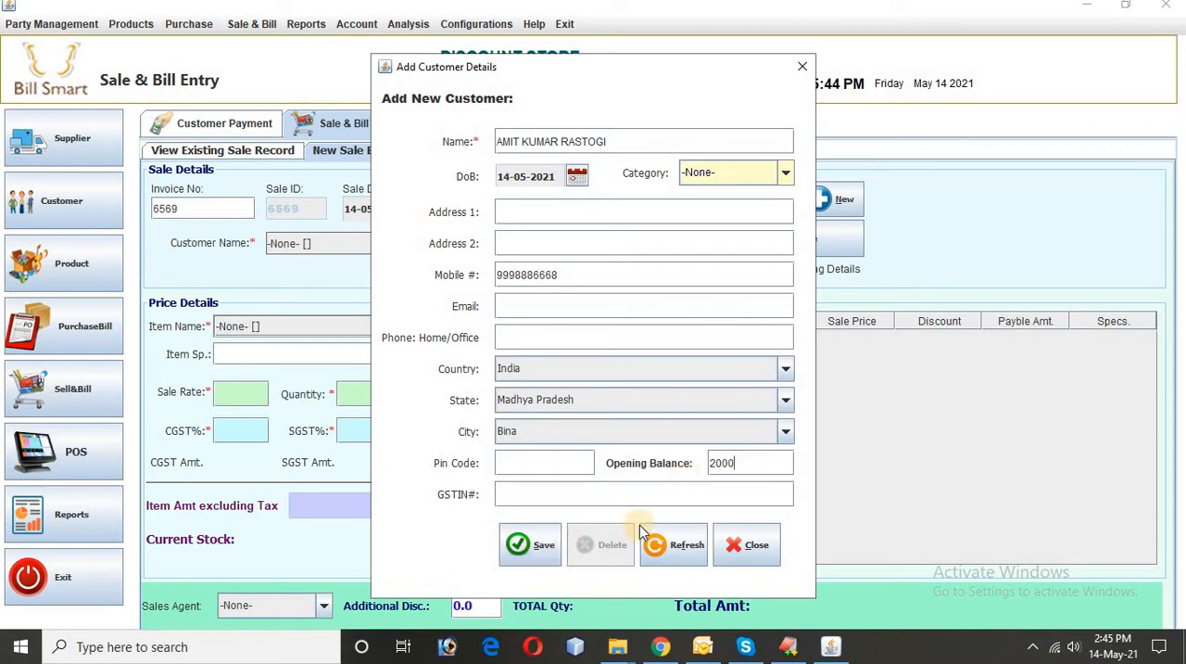
pyautogui.click(542, 551)
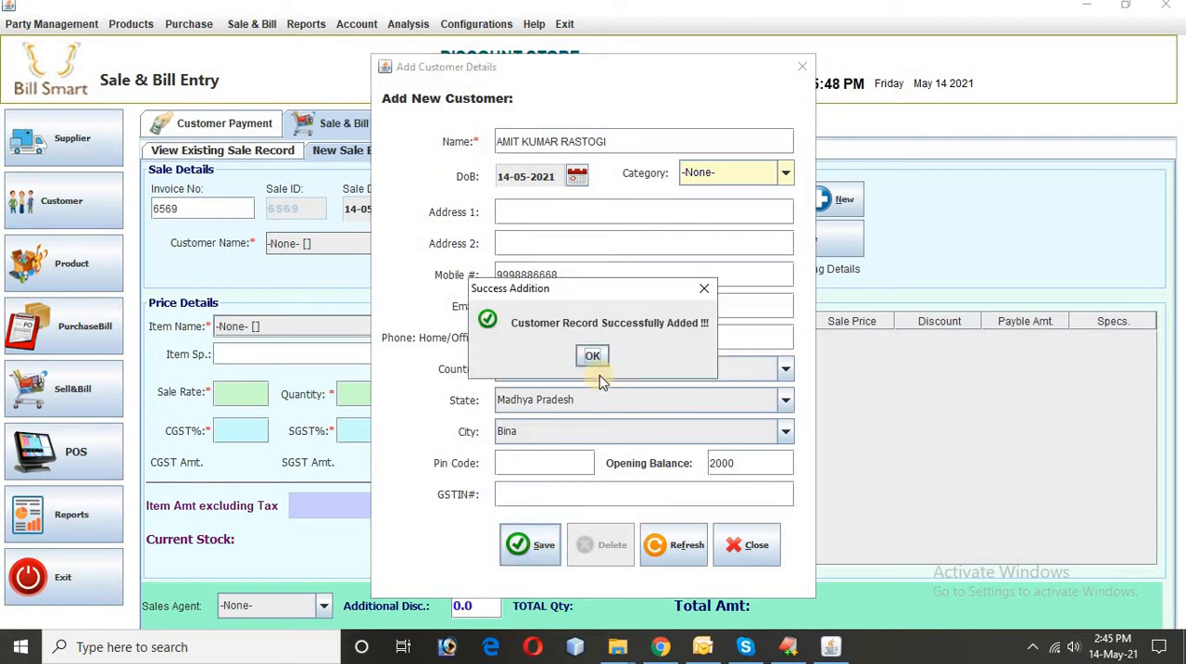
pyautogui.click(593, 354)
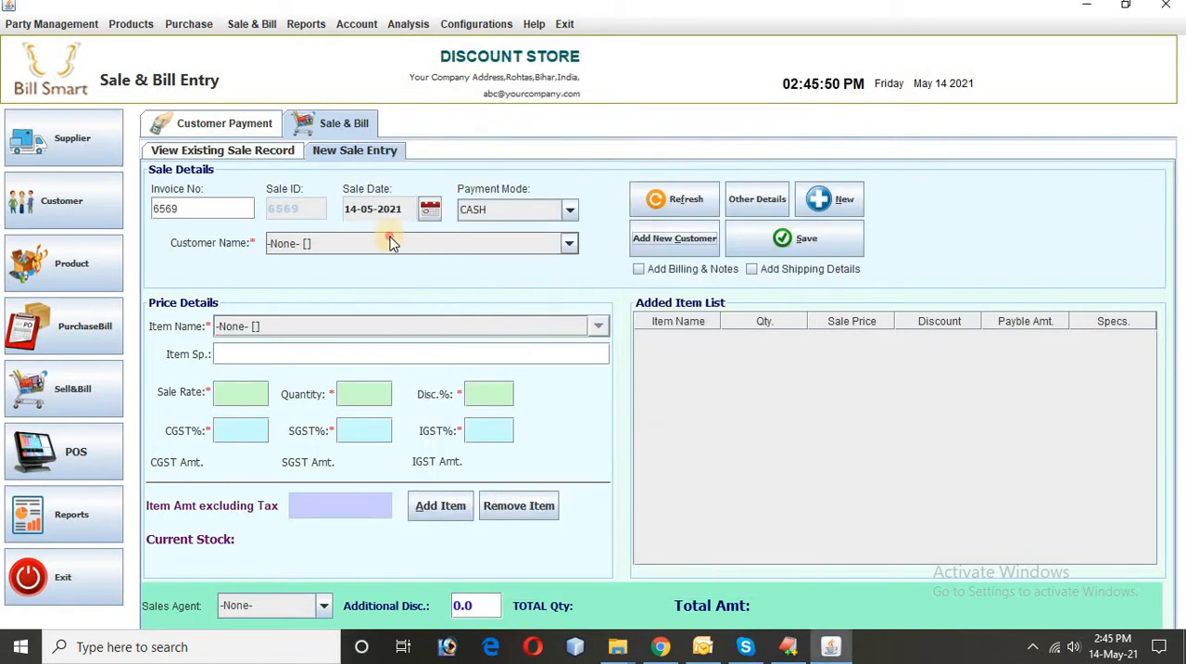
# Step: Choose the newly added customer as the customer for this sale
pyautogui.click(390, 243)
pyautogui.write('A')
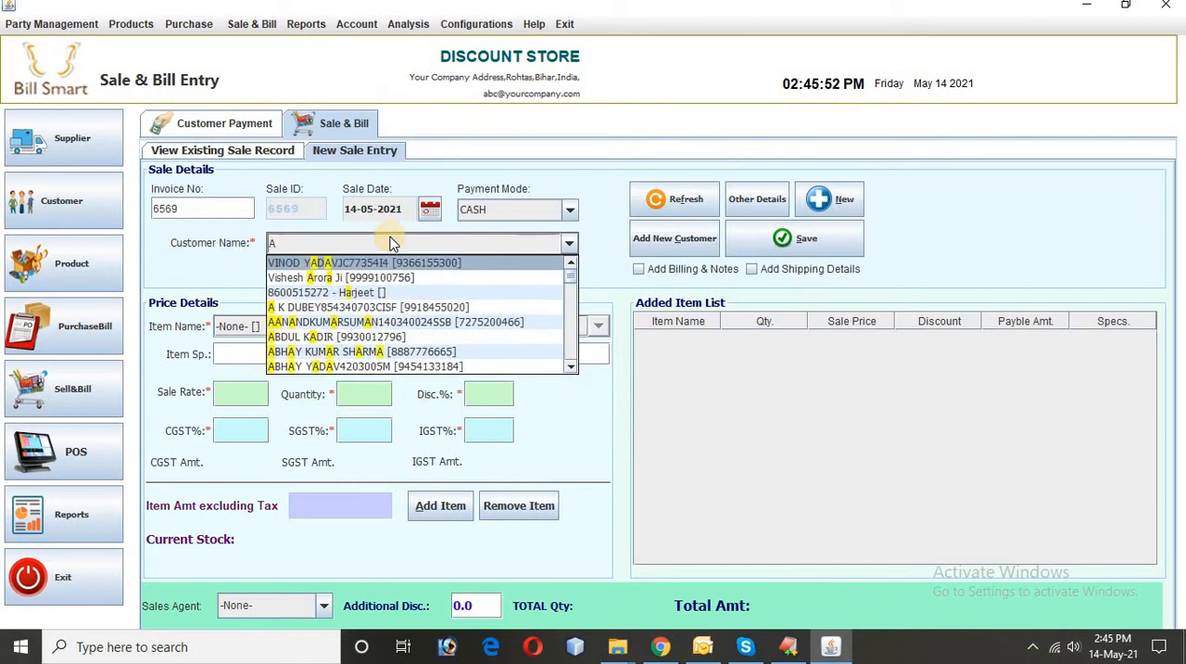
pyautogui.write('MIT')
pyautogui.press('BackSpace')
pyautogui.press('BackSpace')
pyautogui.press('BackSpace')
pyautogui.press('BackSpace')
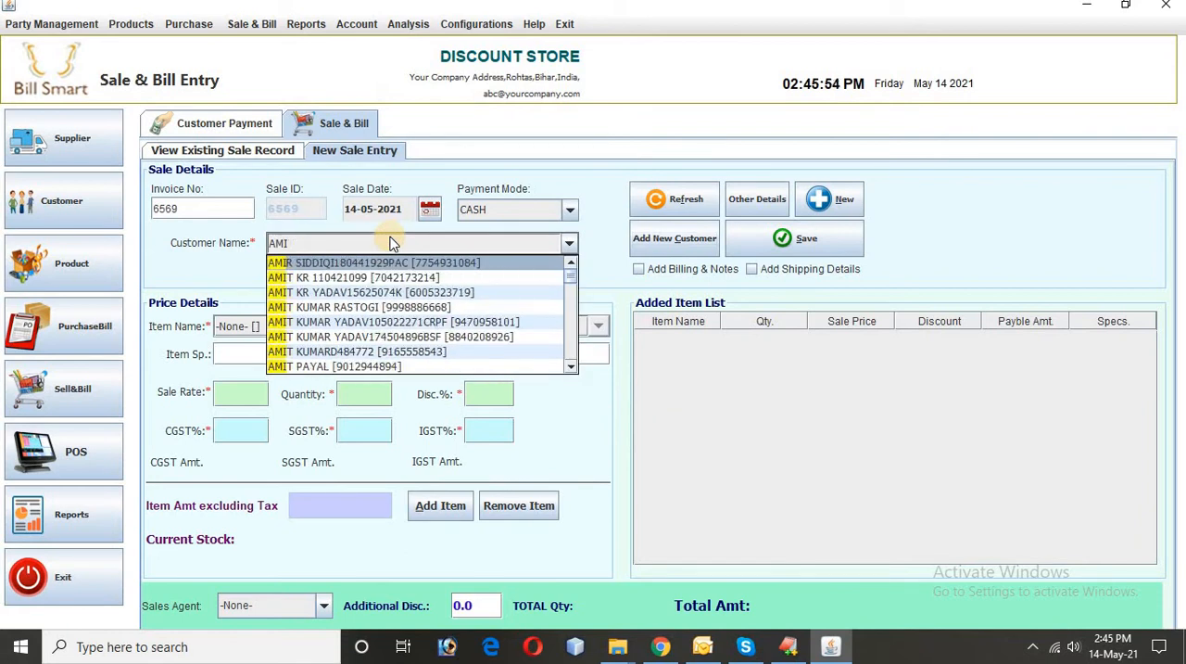
pyautogui.write('RASTO')
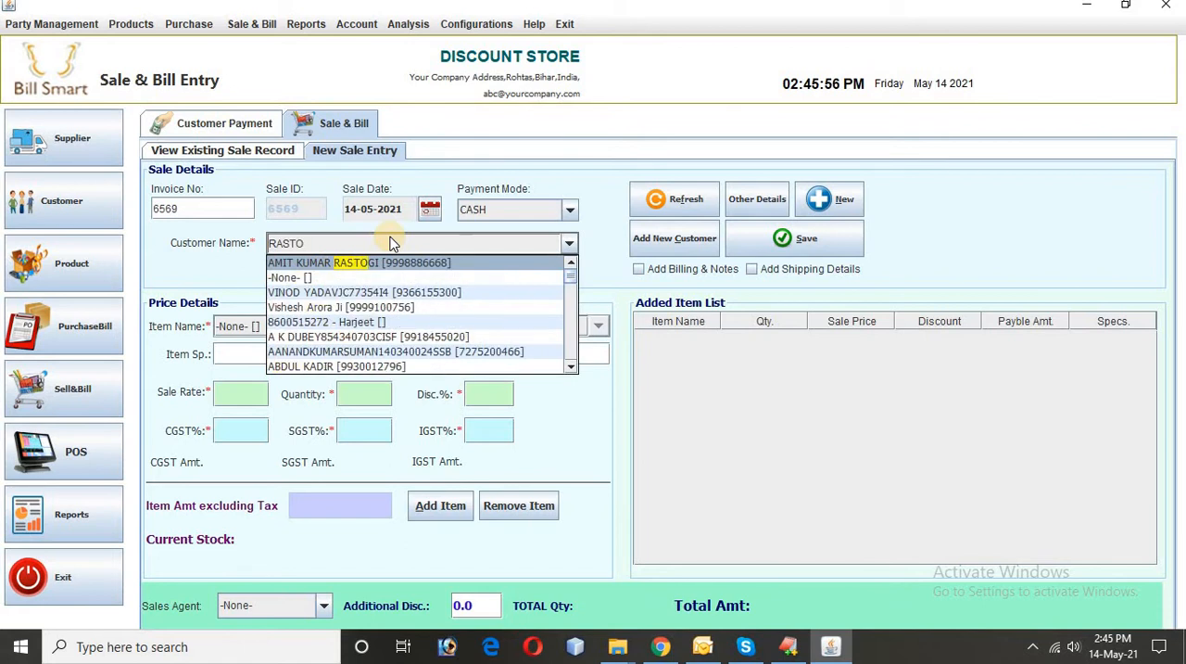
pyautogui.press('Return')
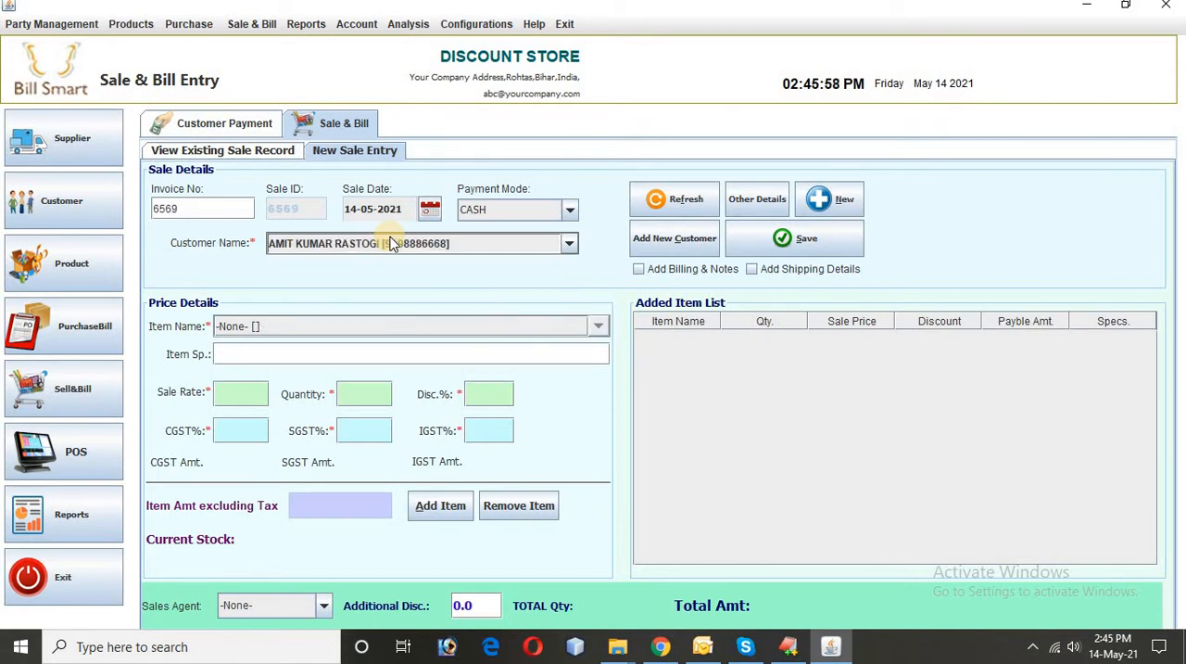
# Step: Add one EXCEL DJ UR75CM to the item list and save the cash sale
pyautogui.click(361, 326)
pyautogui.click(289, 378)
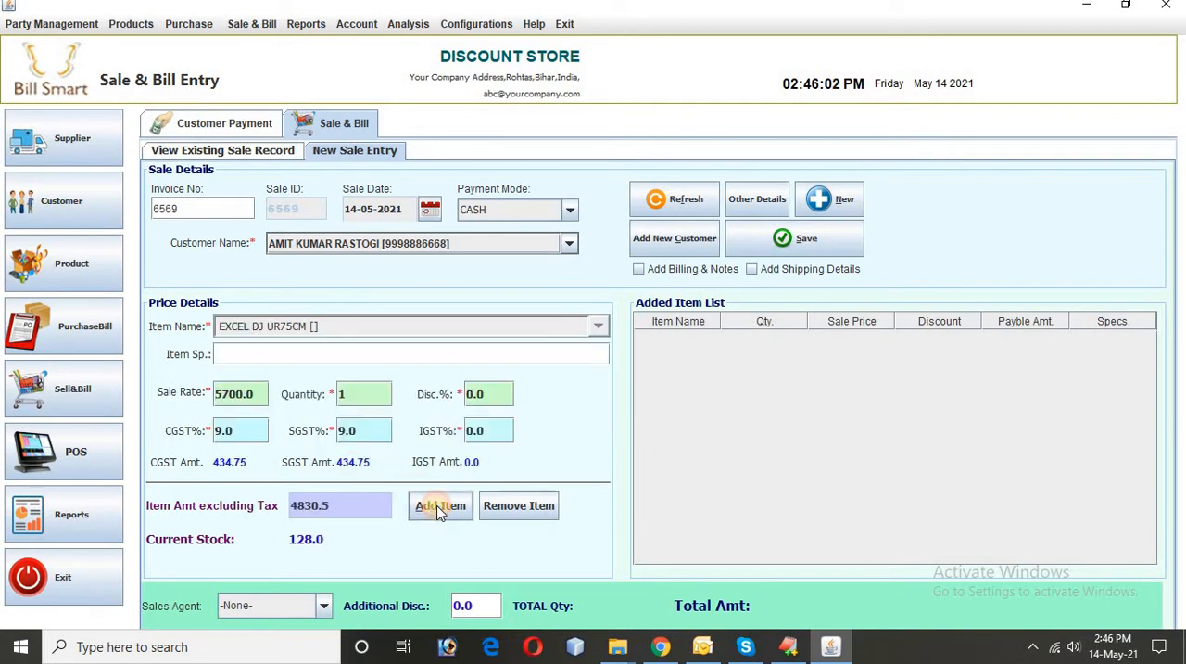
pyautogui.click(437, 505)
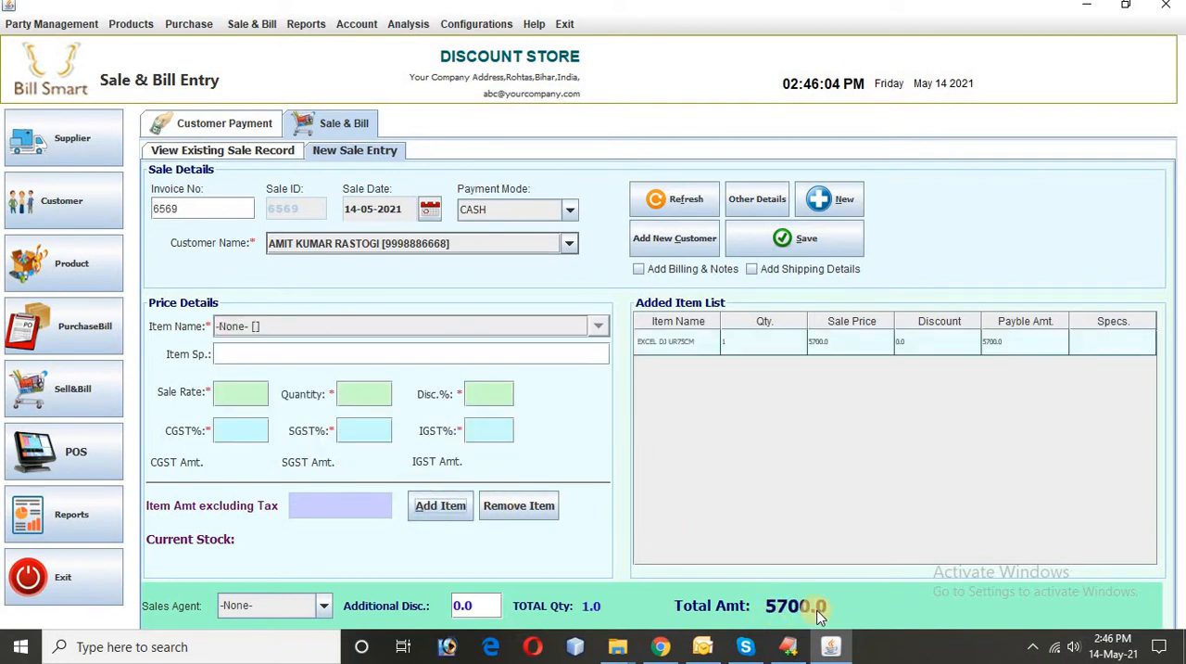
pyautogui.click(794, 238)
pyautogui.click(594, 358)
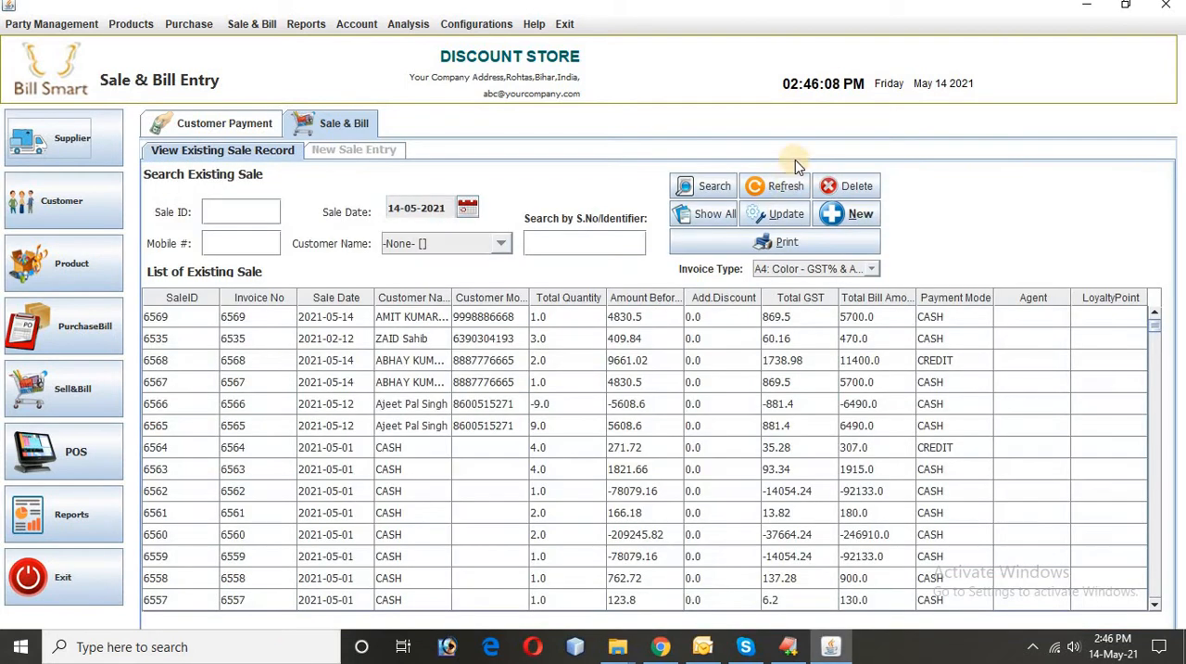
# Step: Preview the printable invoice of the newly saved sale, look through it and close the preview
pyautogui.click(422, 317)
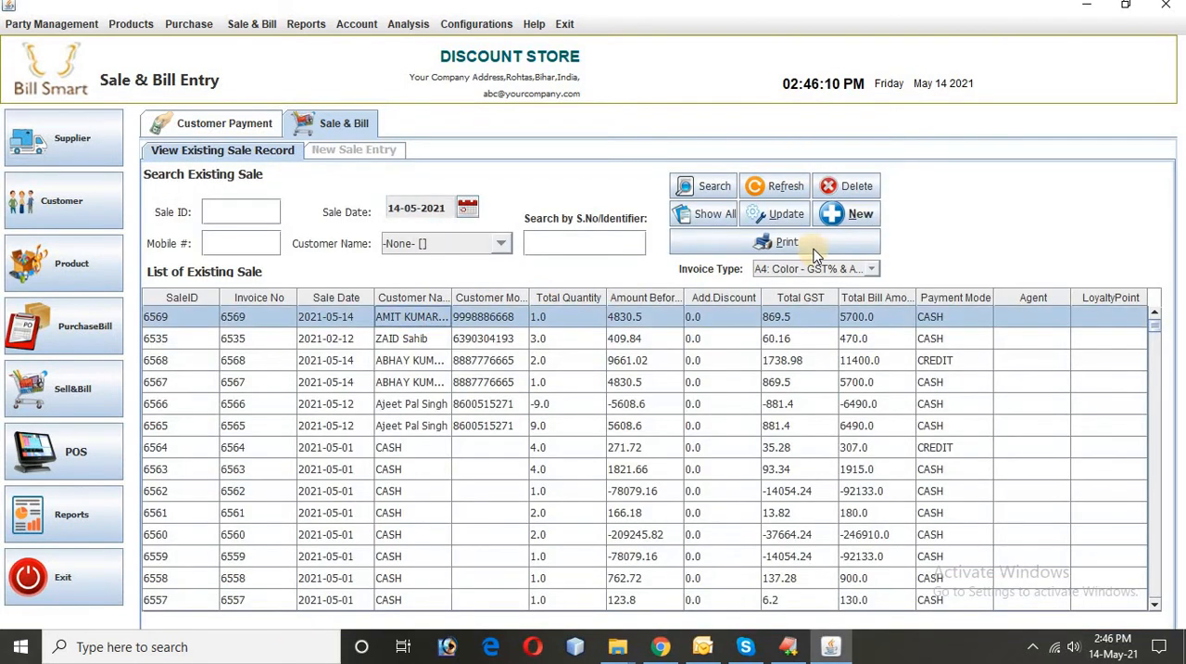
pyautogui.click(775, 241)
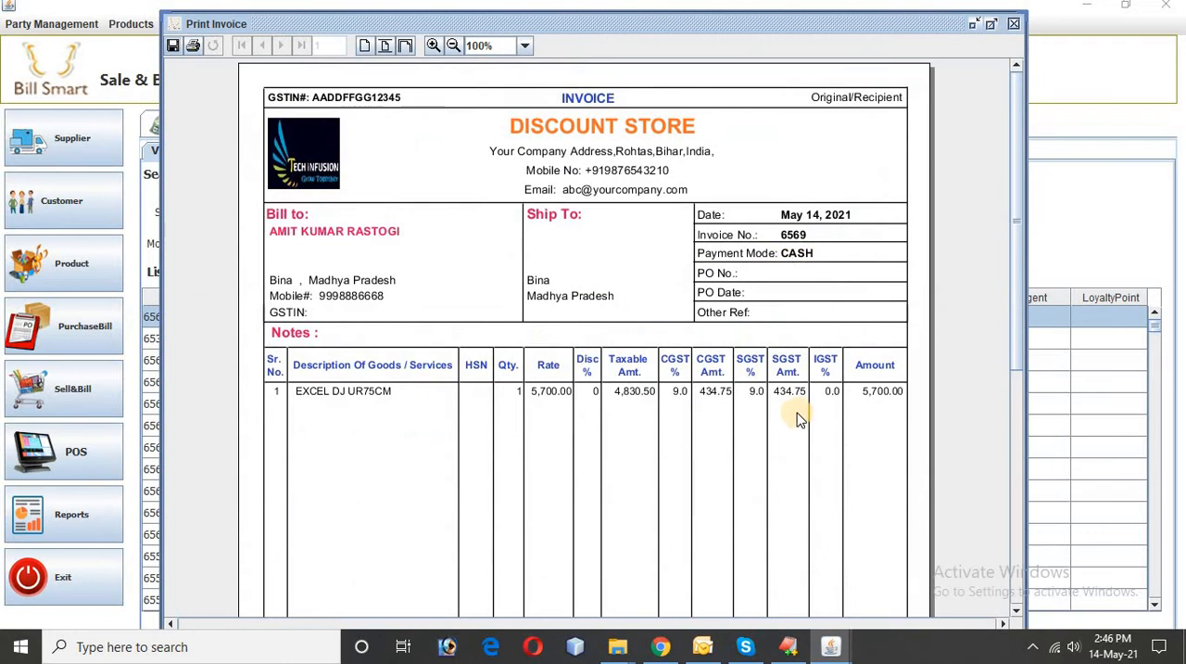
pyautogui.scroll(-2, 786, 421)
pyautogui.scroll(-5, 786, 428)
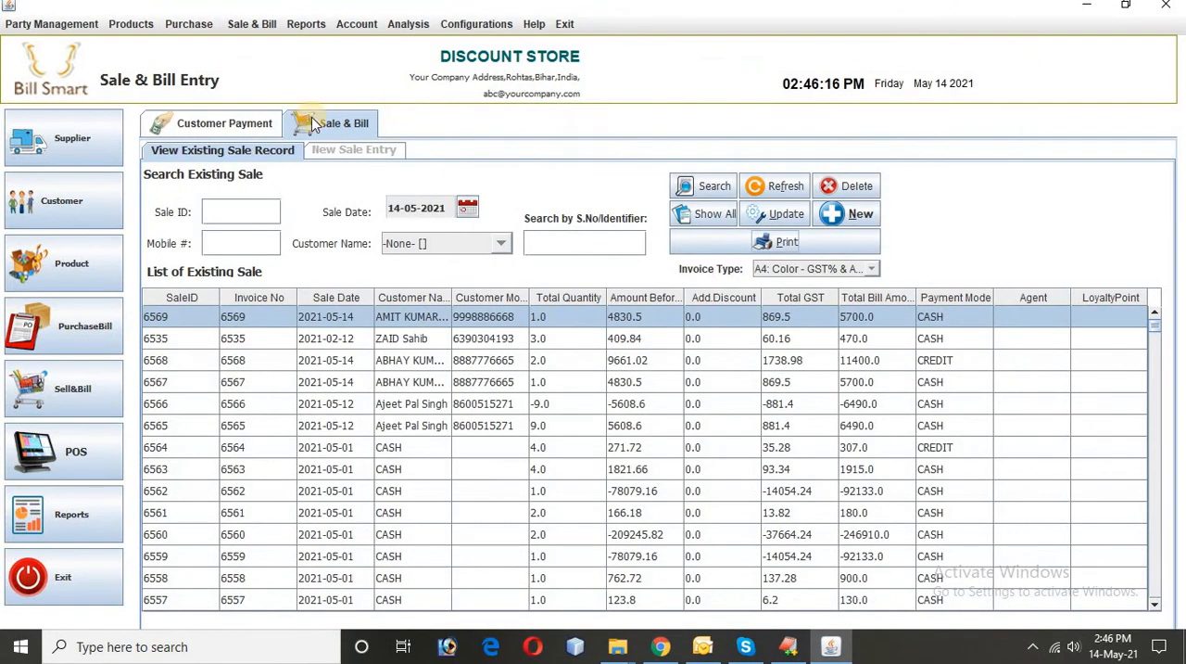
pyautogui.click(1015, 22)
# Step: Open the customer payment records, checking back on the new sale in the existing sales list
pyautogui.click(197, 129)
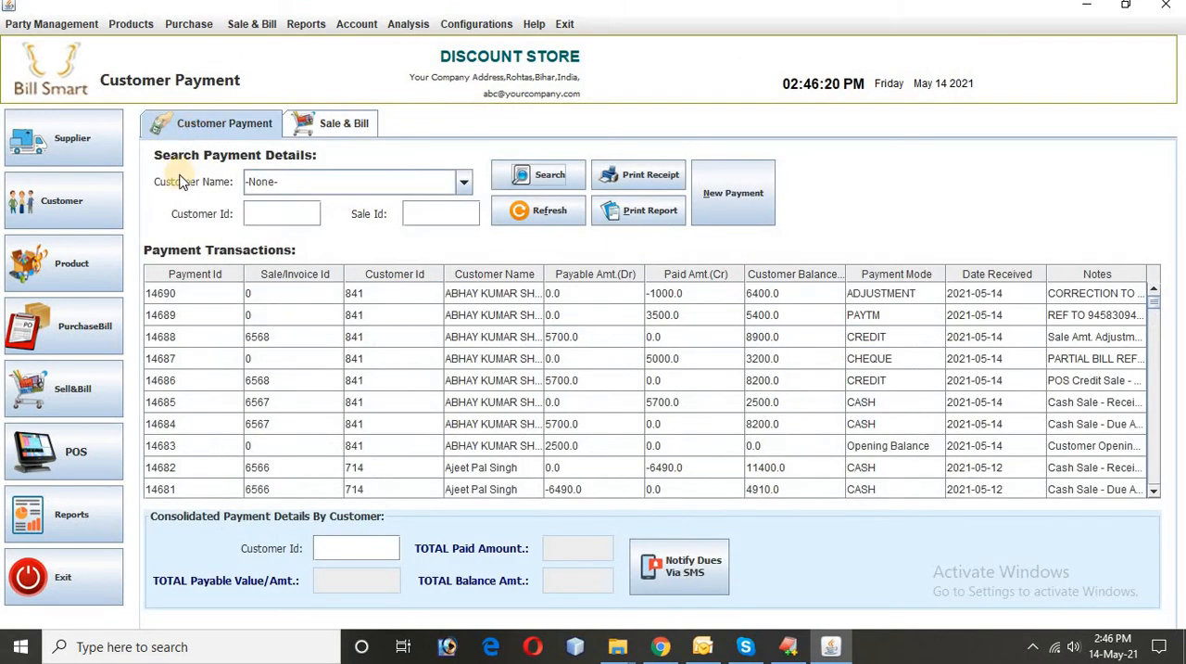
pyautogui.click(358, 26)
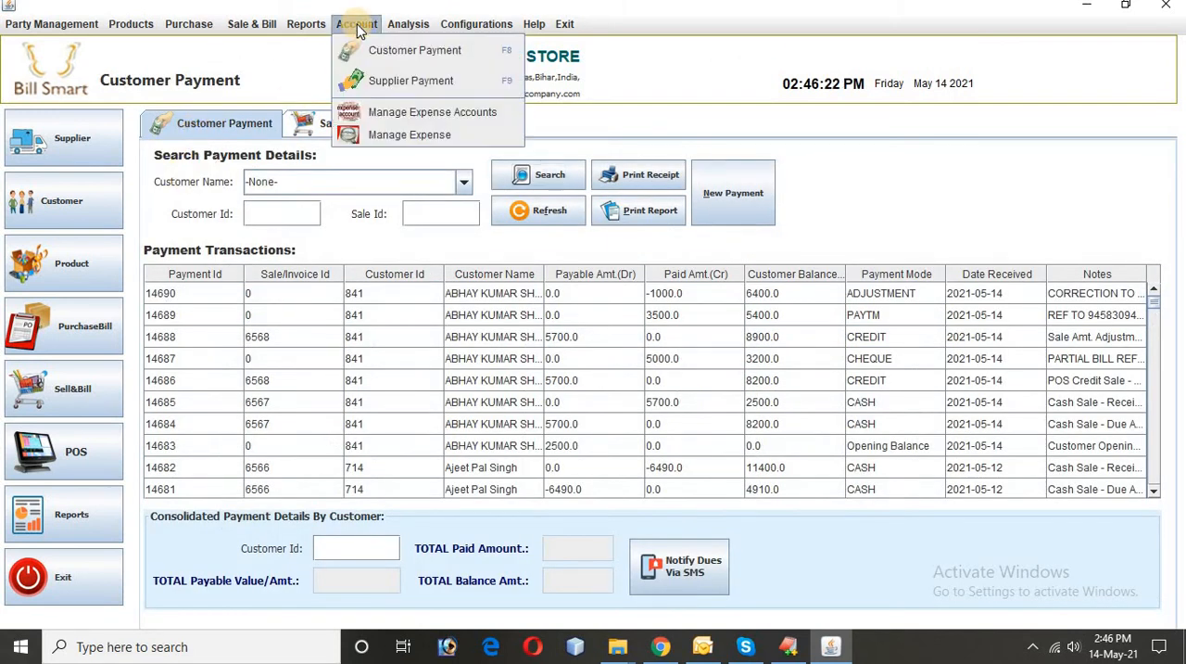
pyautogui.click(408, 52)
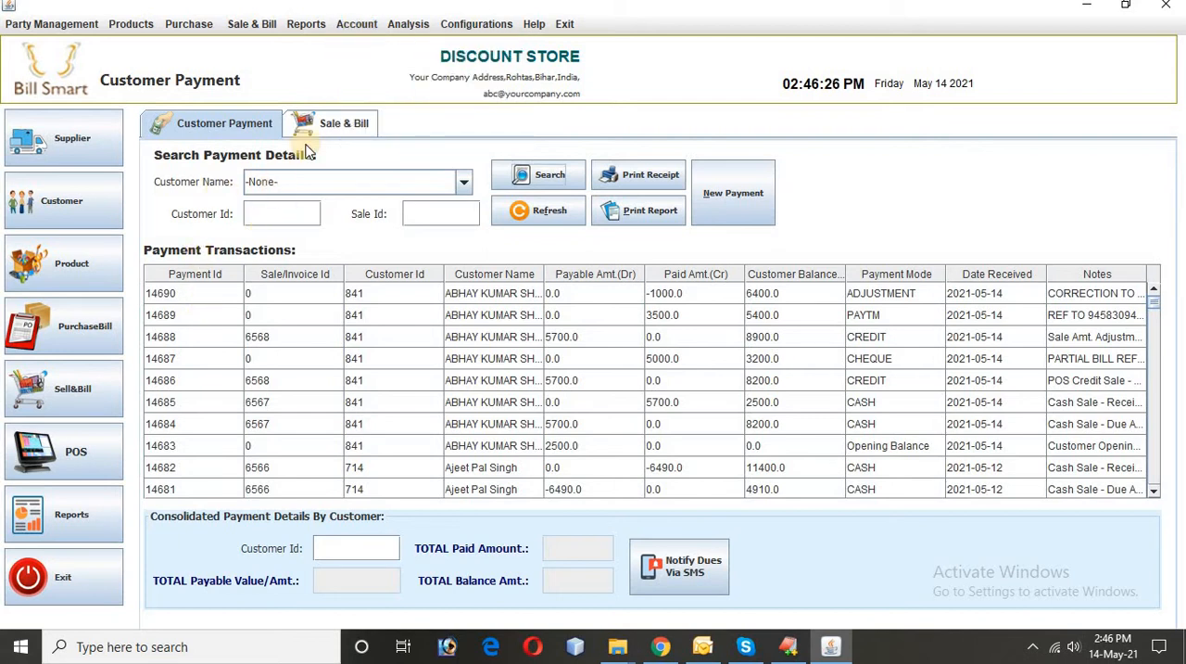
pyautogui.click(336, 123)
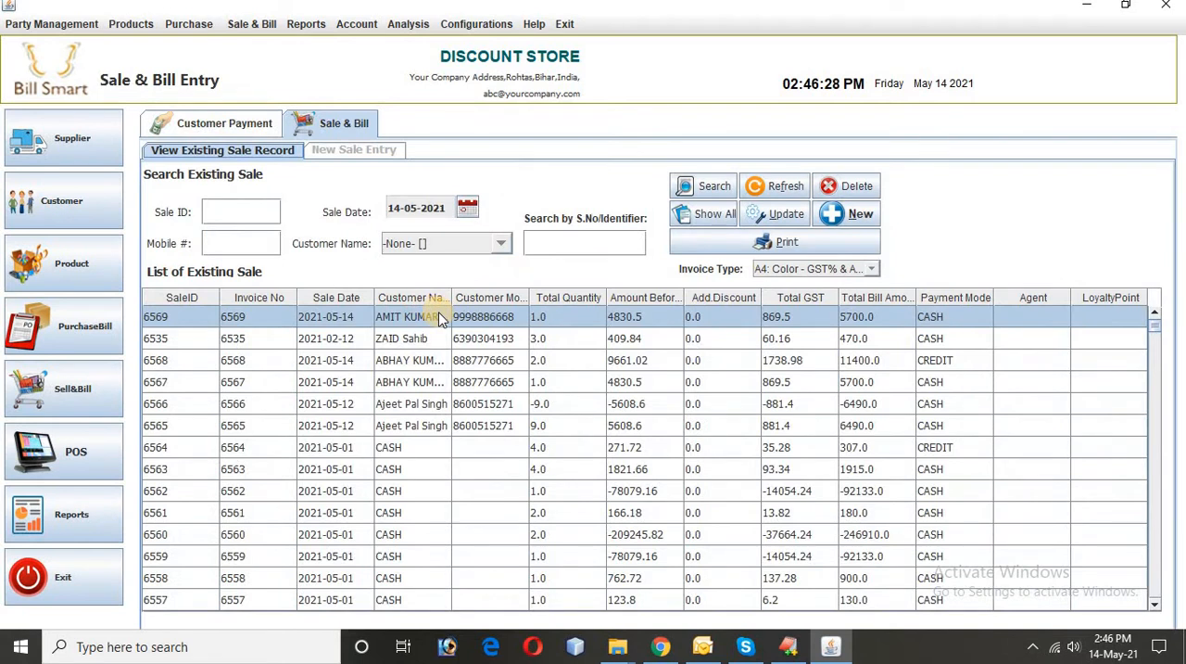
pyautogui.click(227, 124)
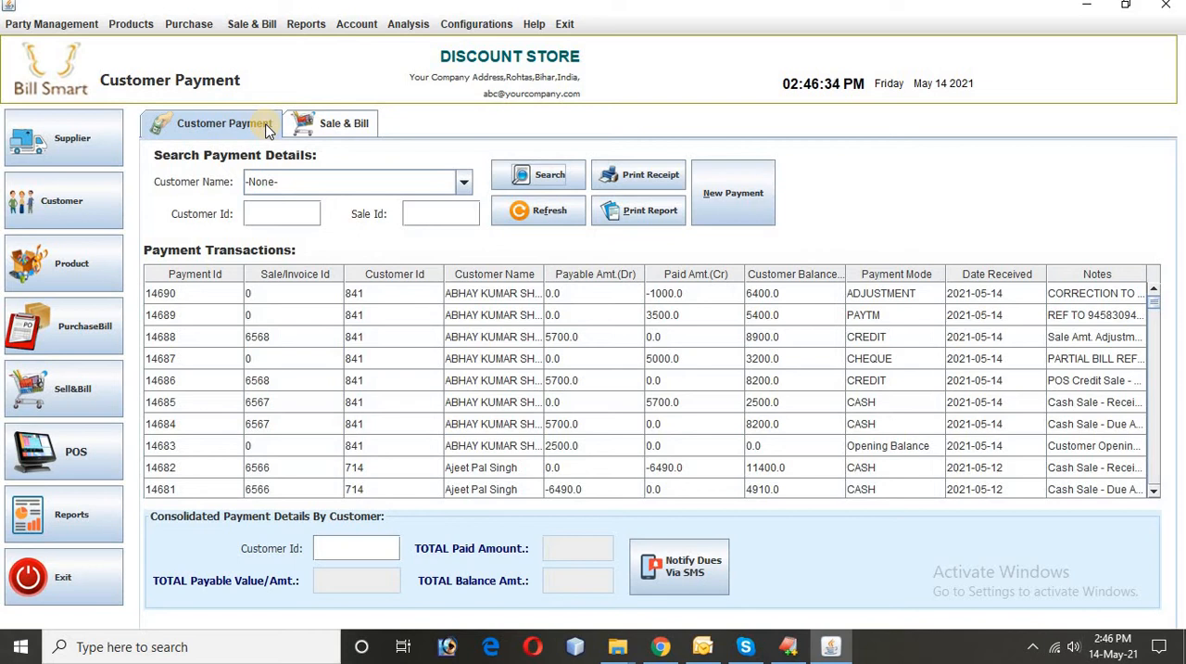
# Step: Refresh the payment transactions and search them by the new customer's name
pyautogui.click(311, 183)
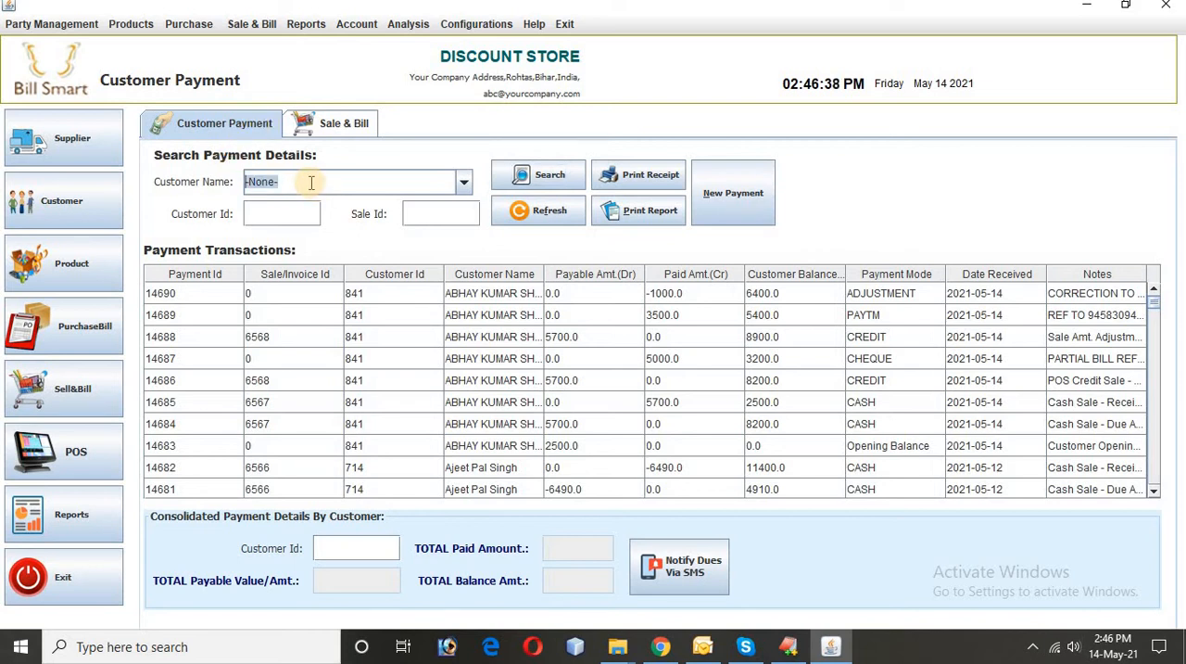
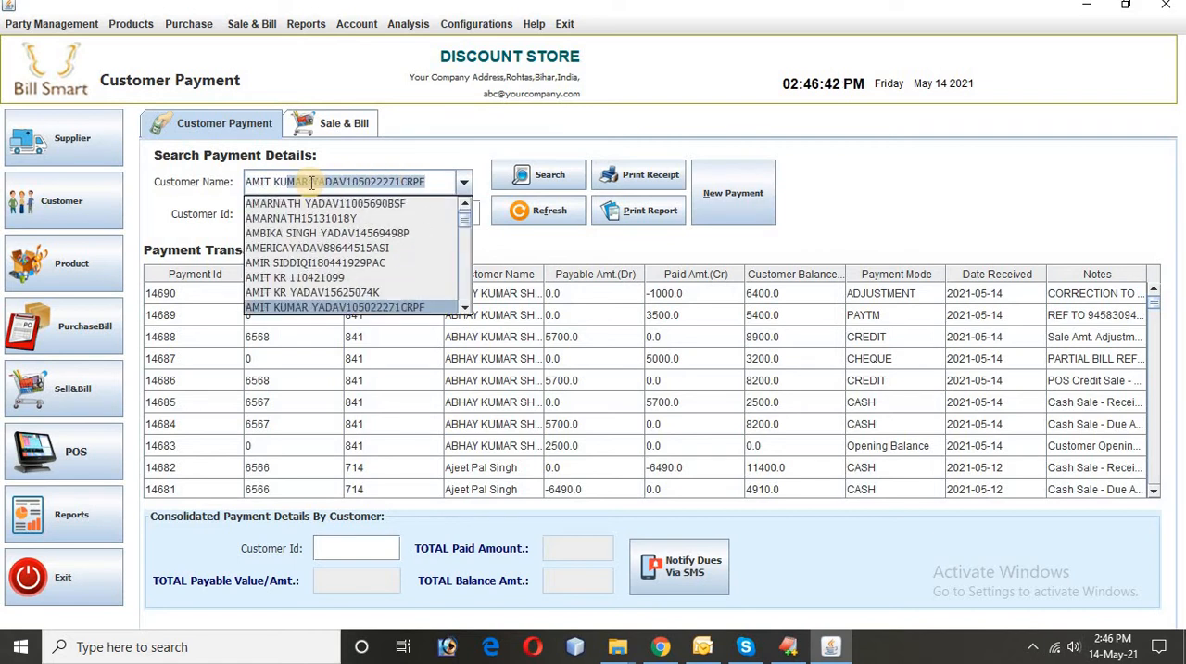
pyautogui.click(545, 210)
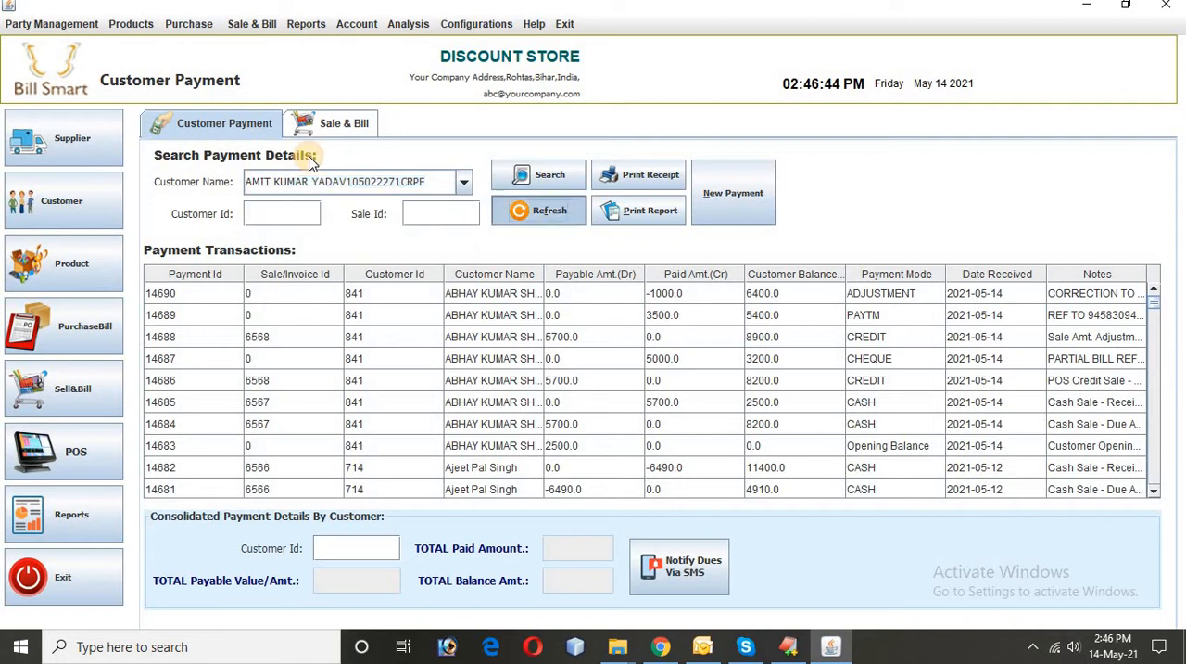
pyautogui.click(308, 181)
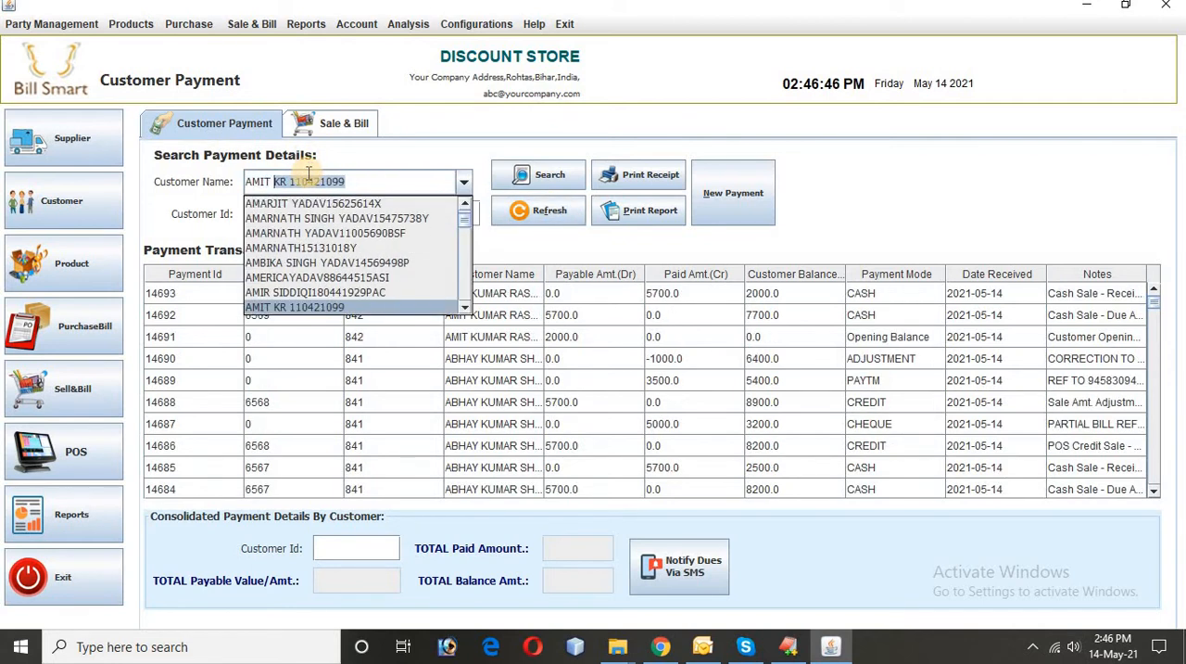
pyautogui.press('Return')
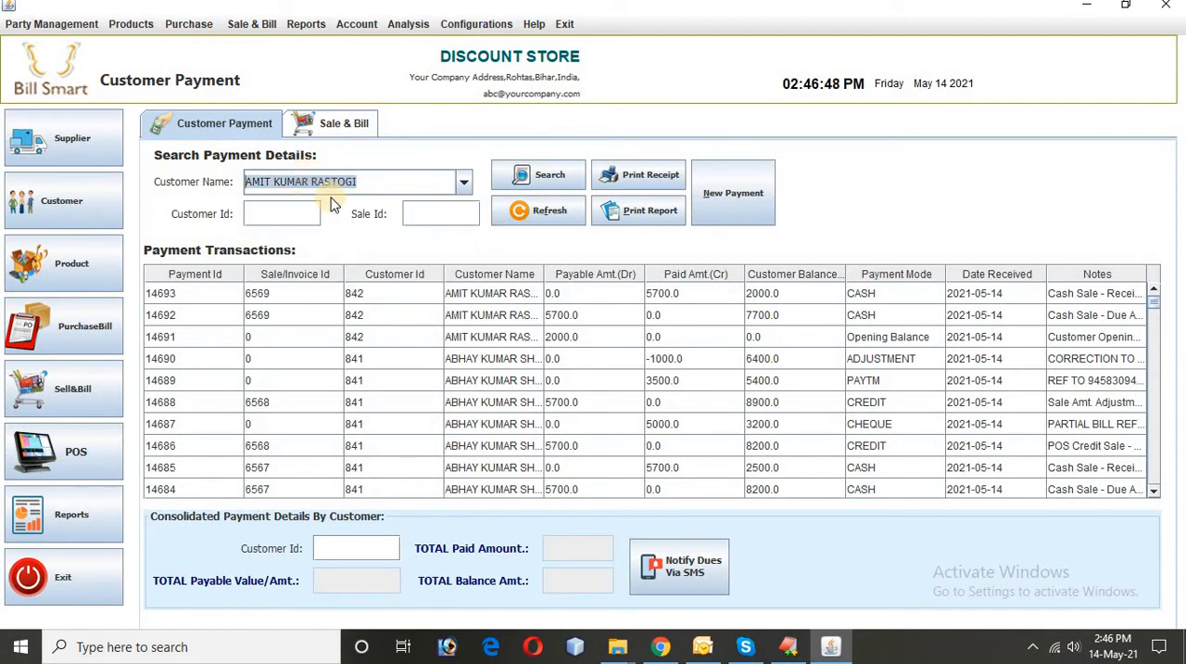
pyautogui.click(561, 175)
# Step: Generate the ledger report for all of the customer's listed transactions, examine it full-size at 150% zoom and close it
pyautogui.click(288, 297)
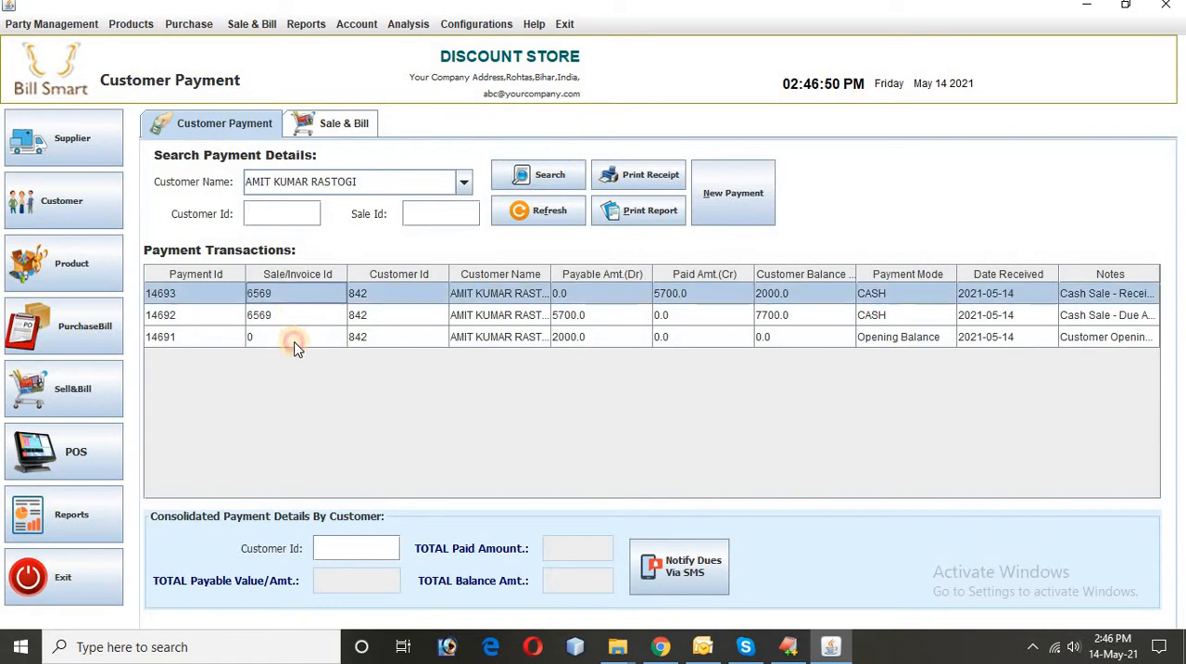
pyautogui.keyDown('shift'); pyautogui.click(294, 345); pyautogui.keyUp('shift')
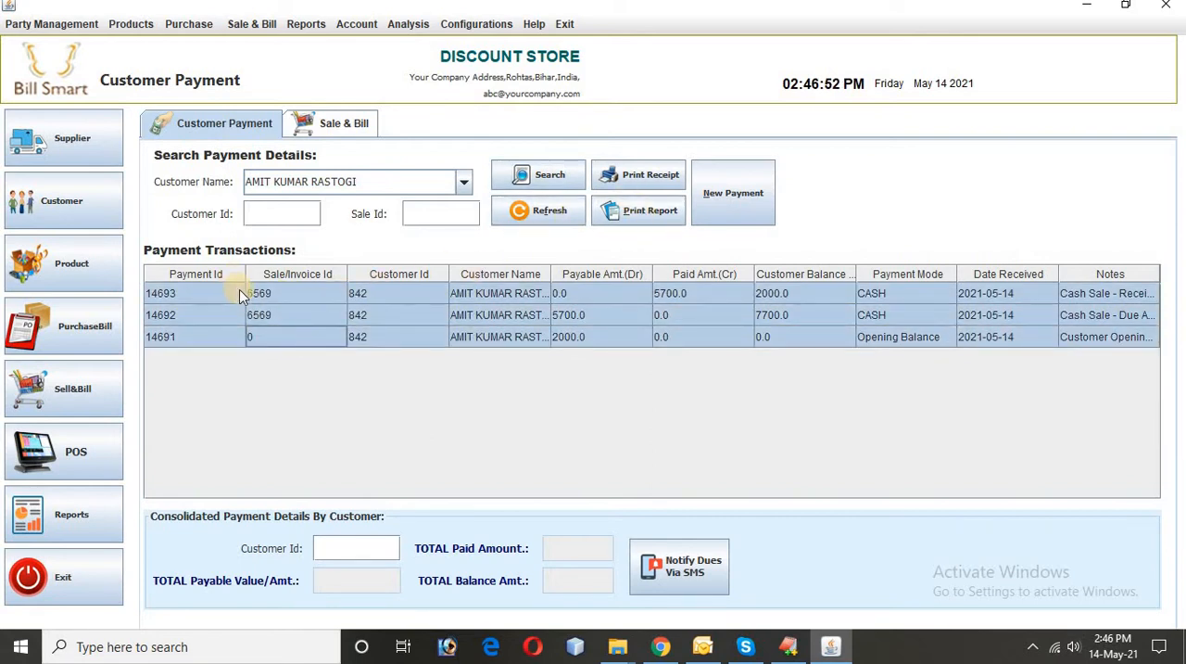
pyautogui.click(638, 212)
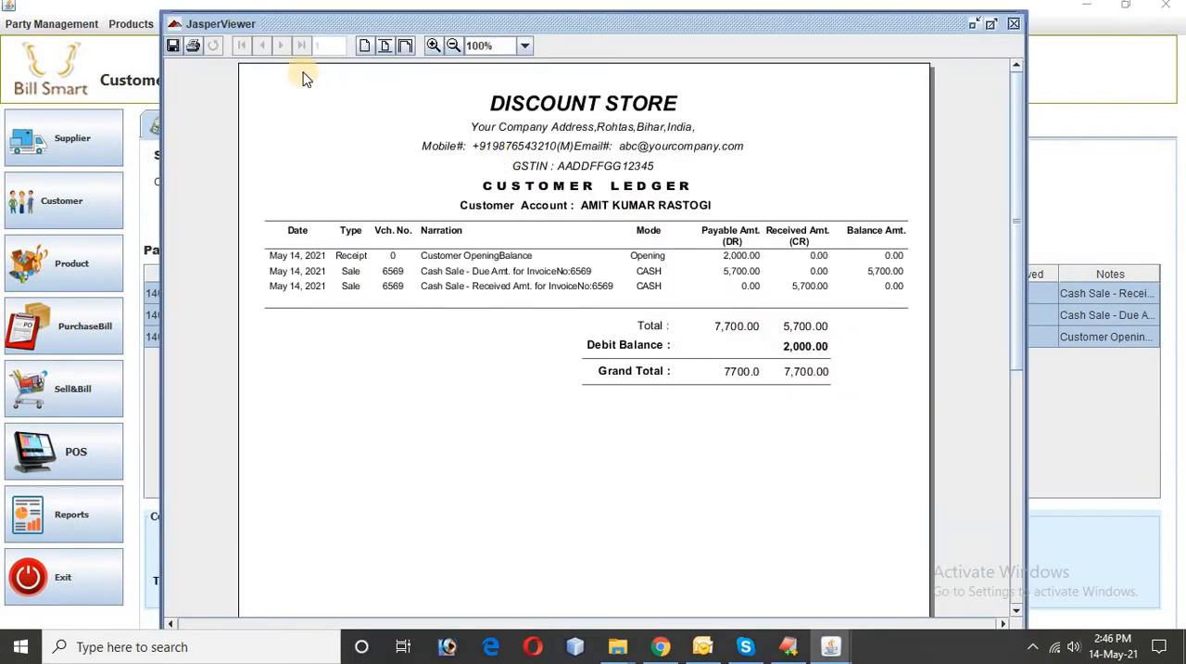
pyautogui.click(990, 24)
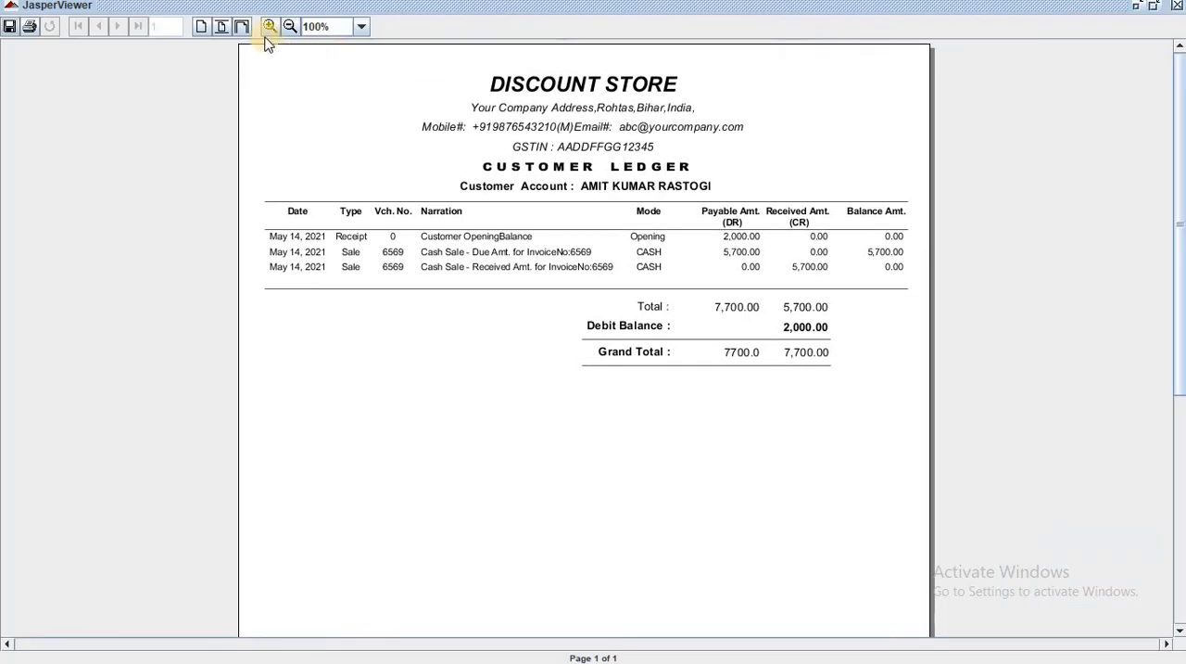
pyautogui.click(271, 27)
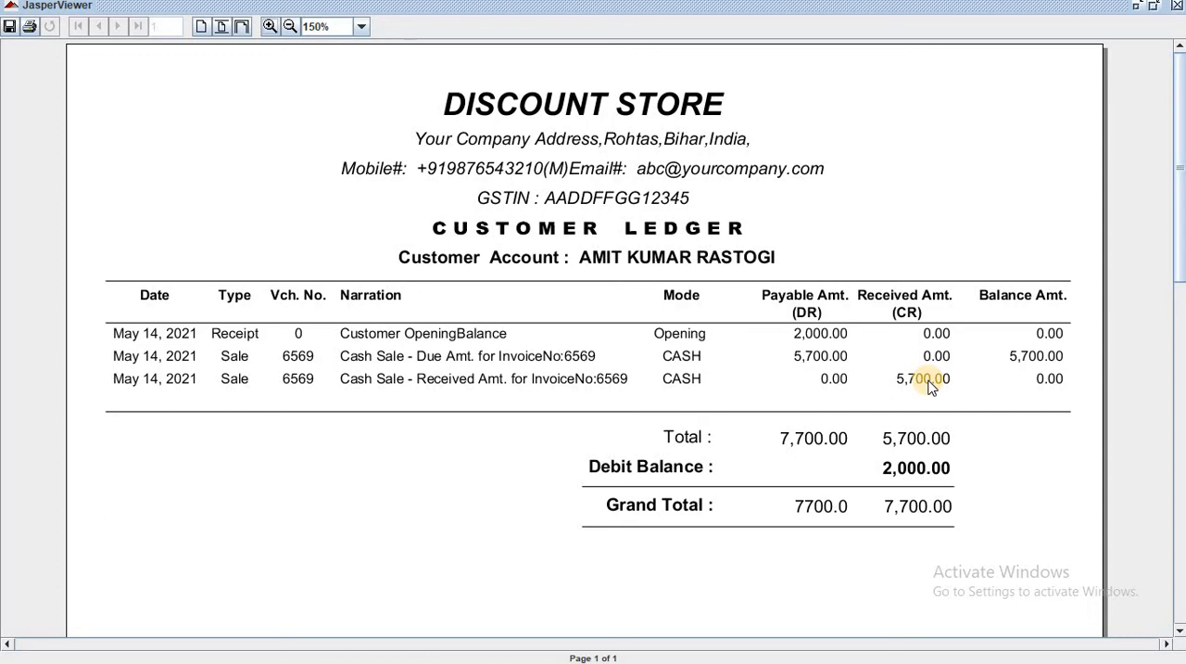
pyautogui.click(1177, 8)
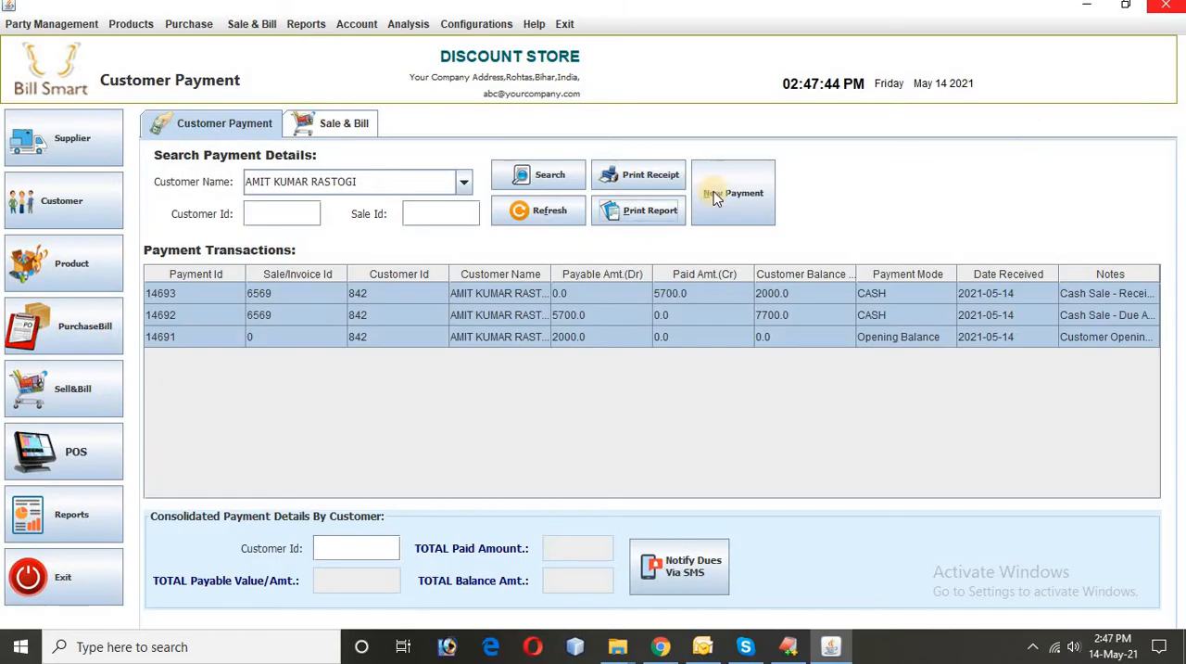
# Step: Start a new sale entry and select the recently added customer as the buyer
pyautogui.click(338, 125)
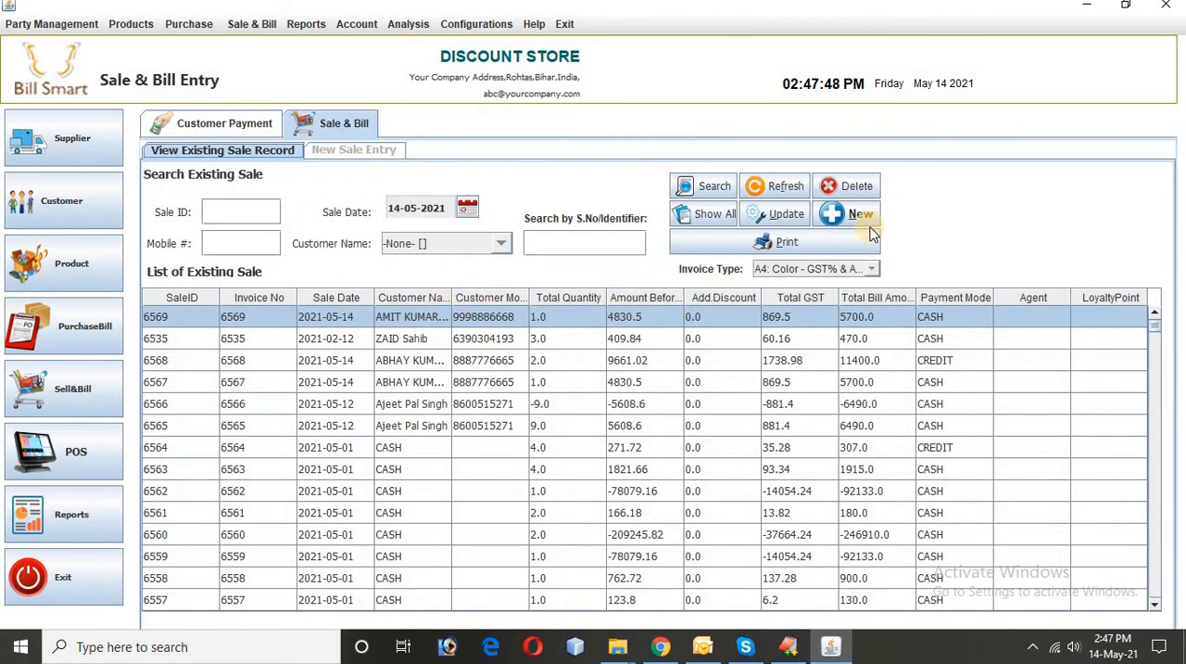
pyautogui.click(858, 215)
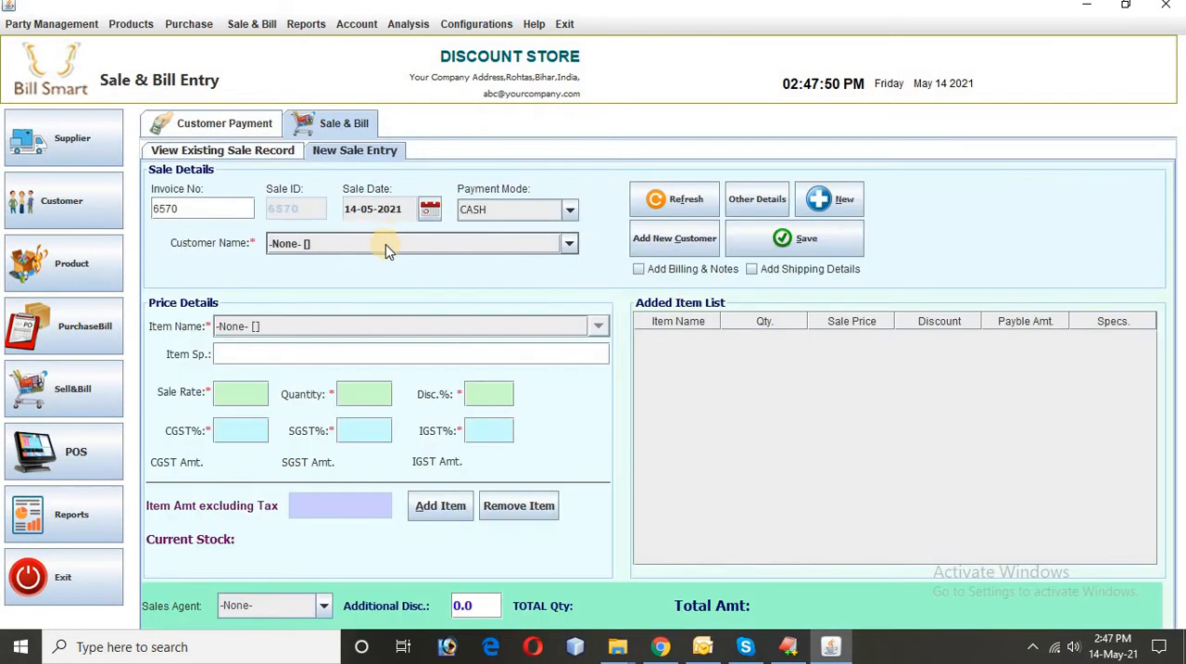
pyautogui.click(388, 246)
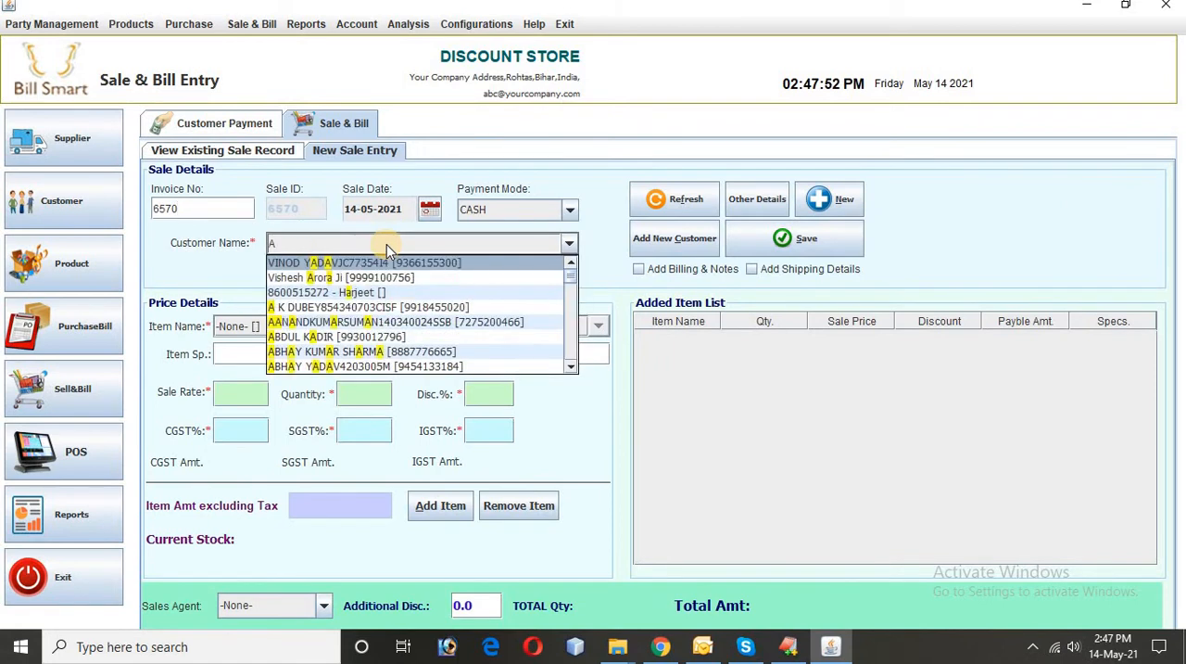
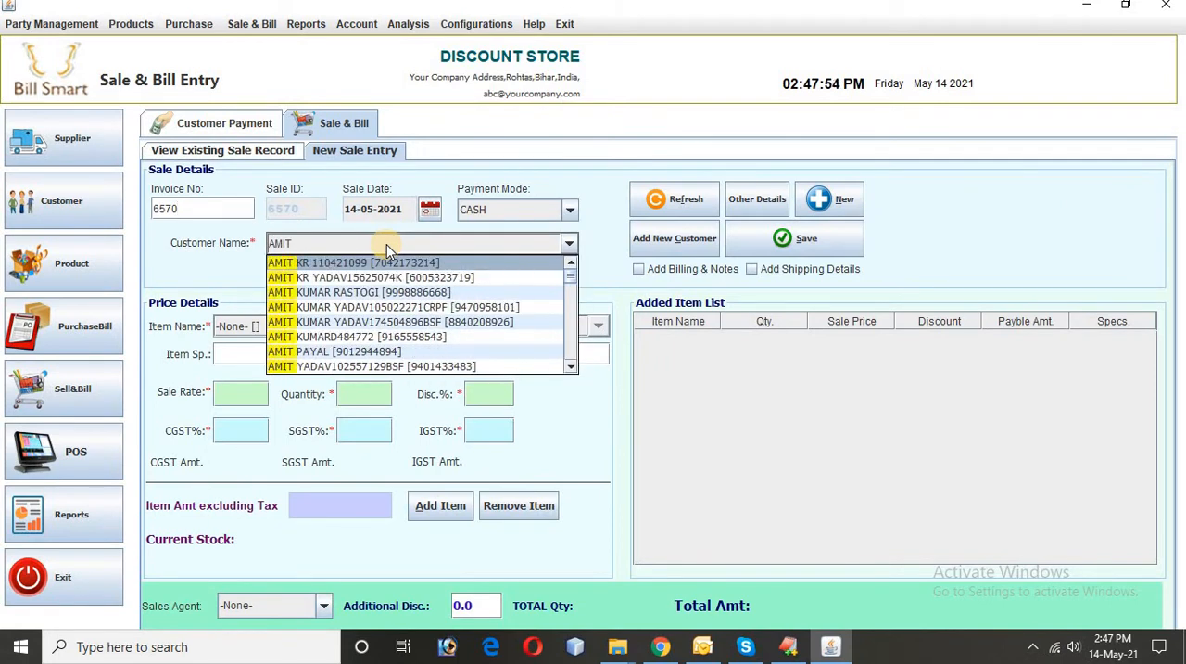
pyautogui.press('Return')
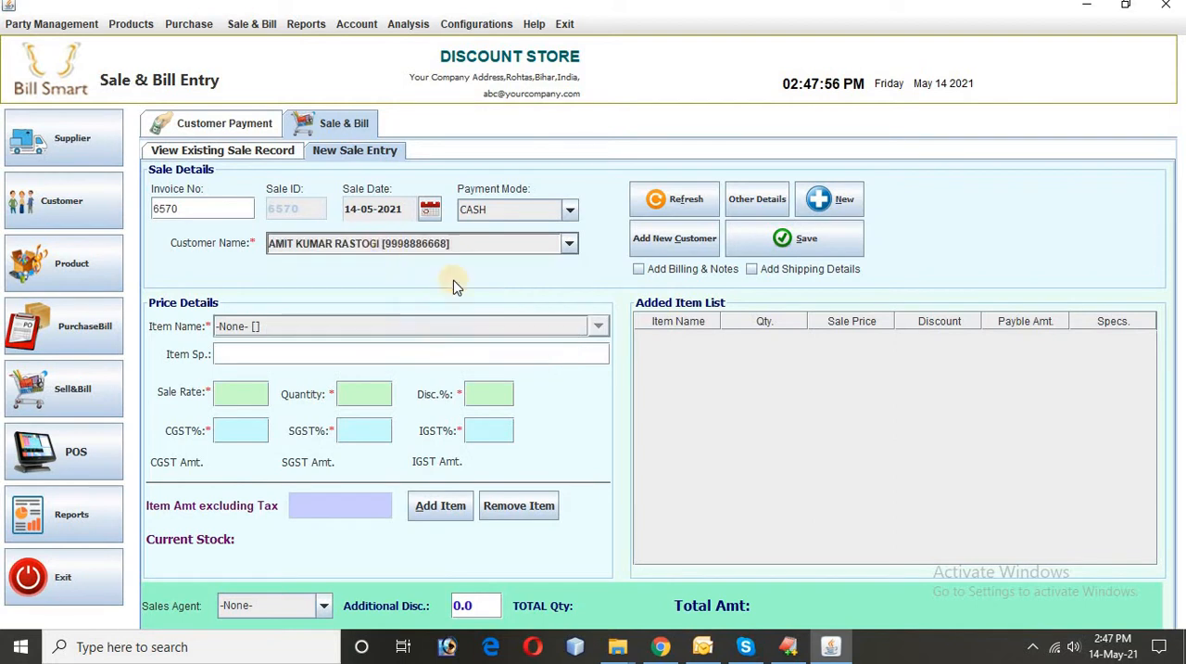
# Step: Add the item ALCHEMIST to the sale with a quantity of 10
pyautogui.click(596, 325)
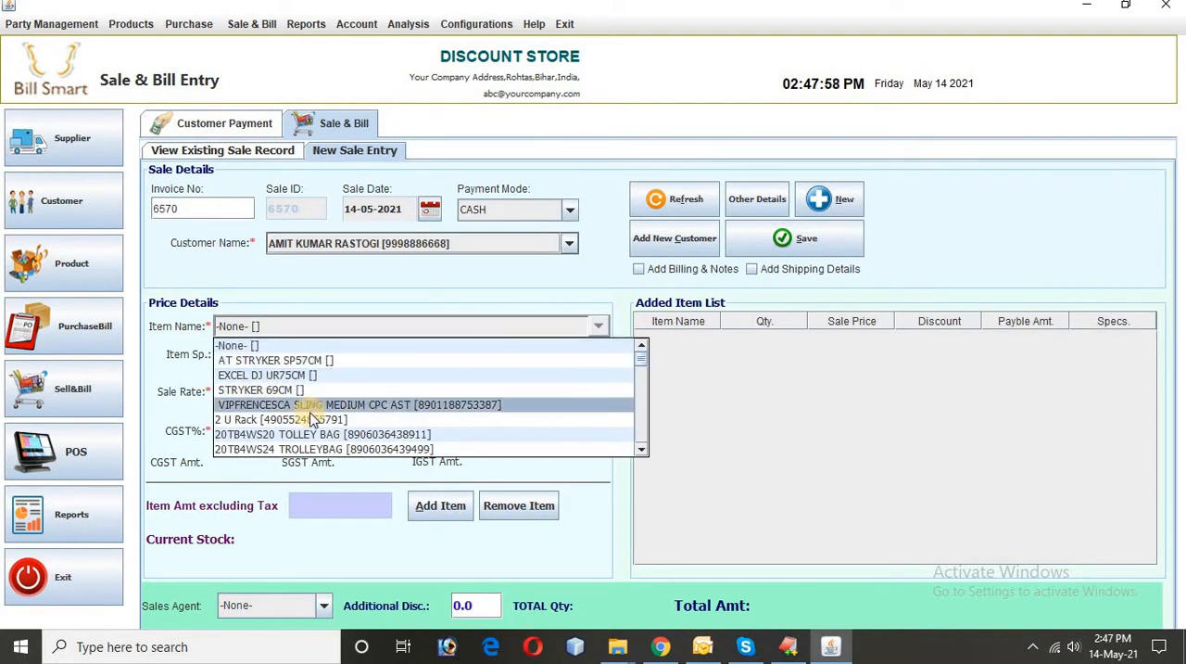
pyautogui.scroll(-2, 311, 408)
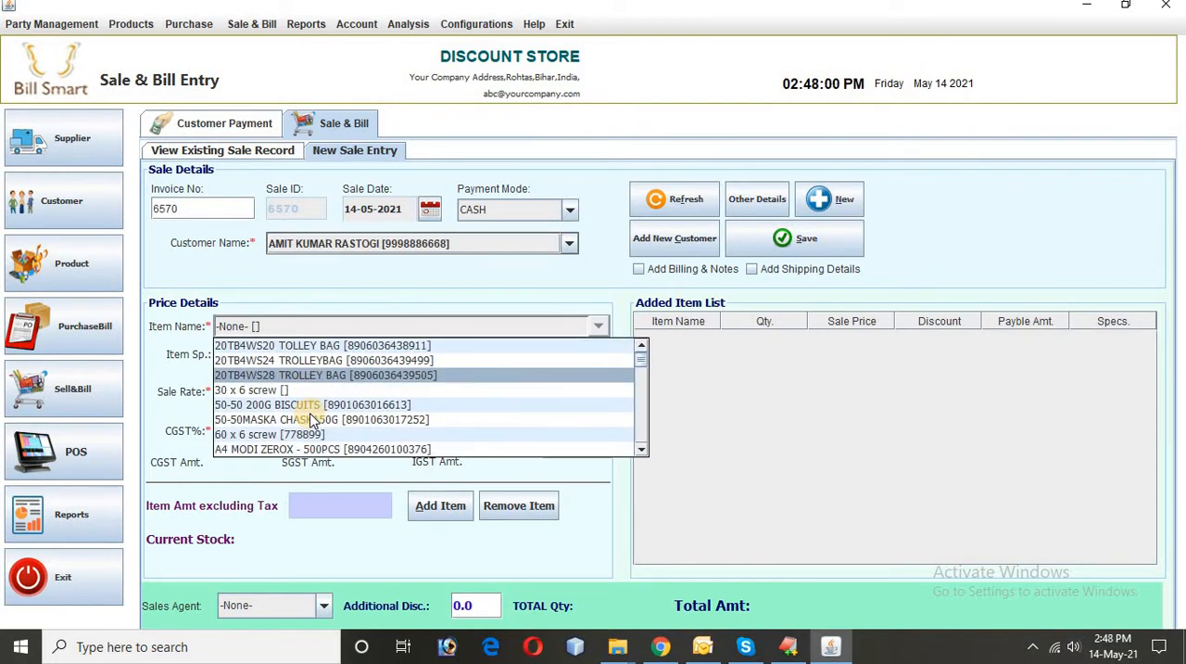
pyautogui.write('AL')
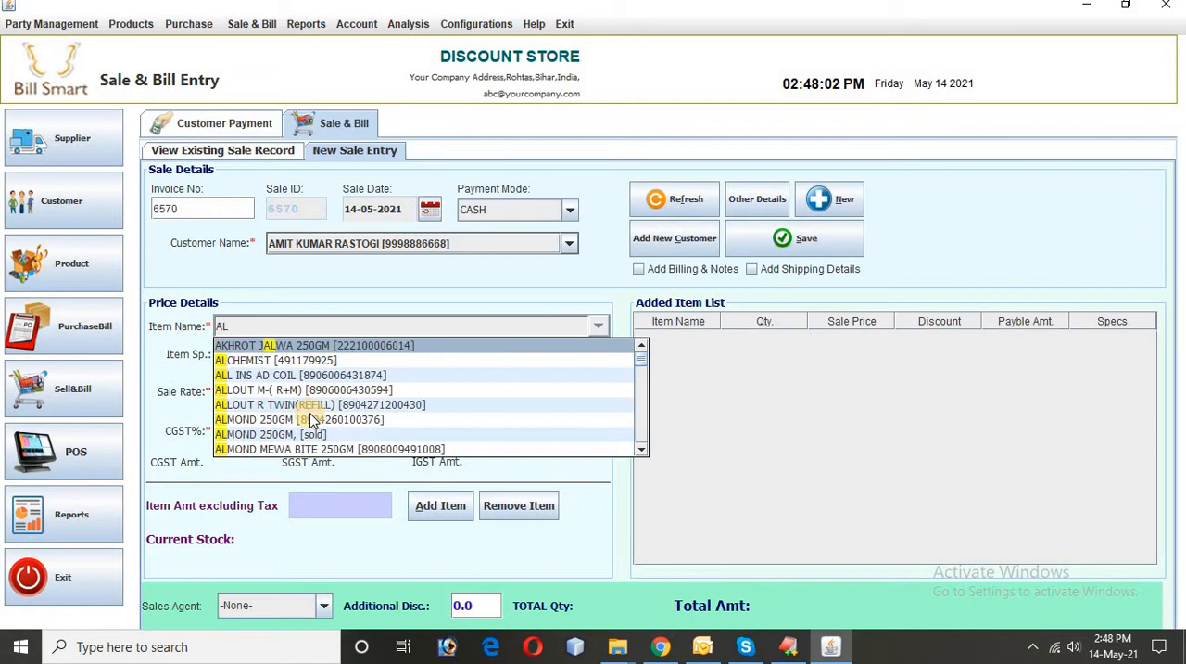
pyautogui.write('K')
pyautogui.press('BackSpace')
pyautogui.write('C')
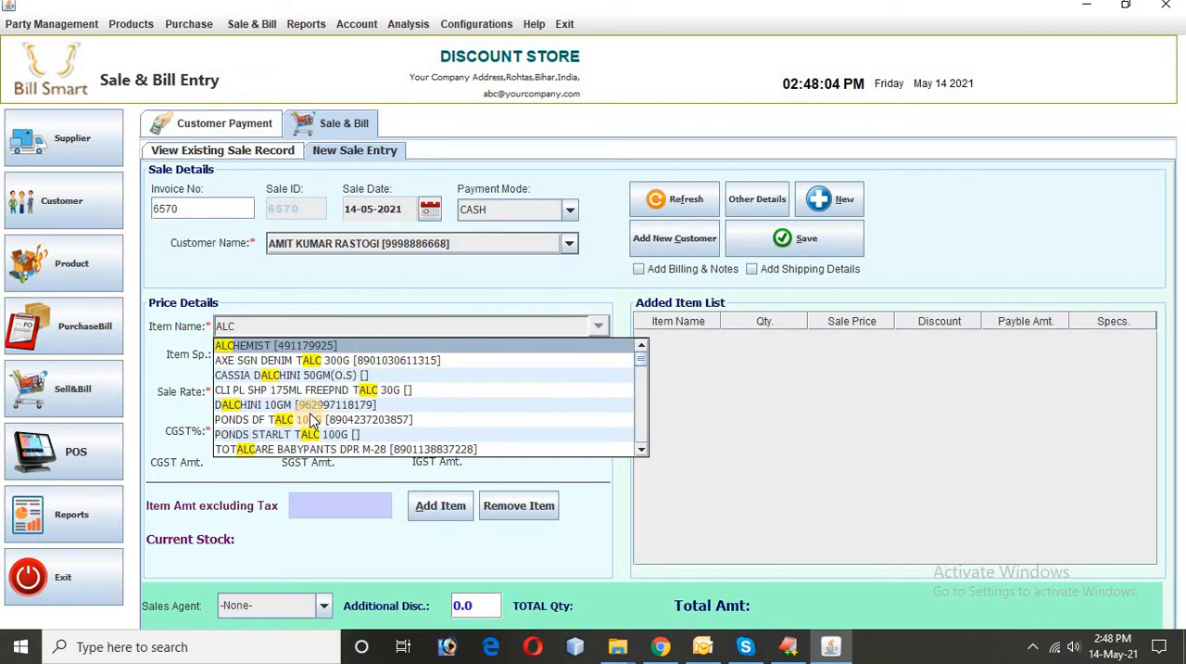
pyautogui.press('Return')
pyautogui.click(375, 400)
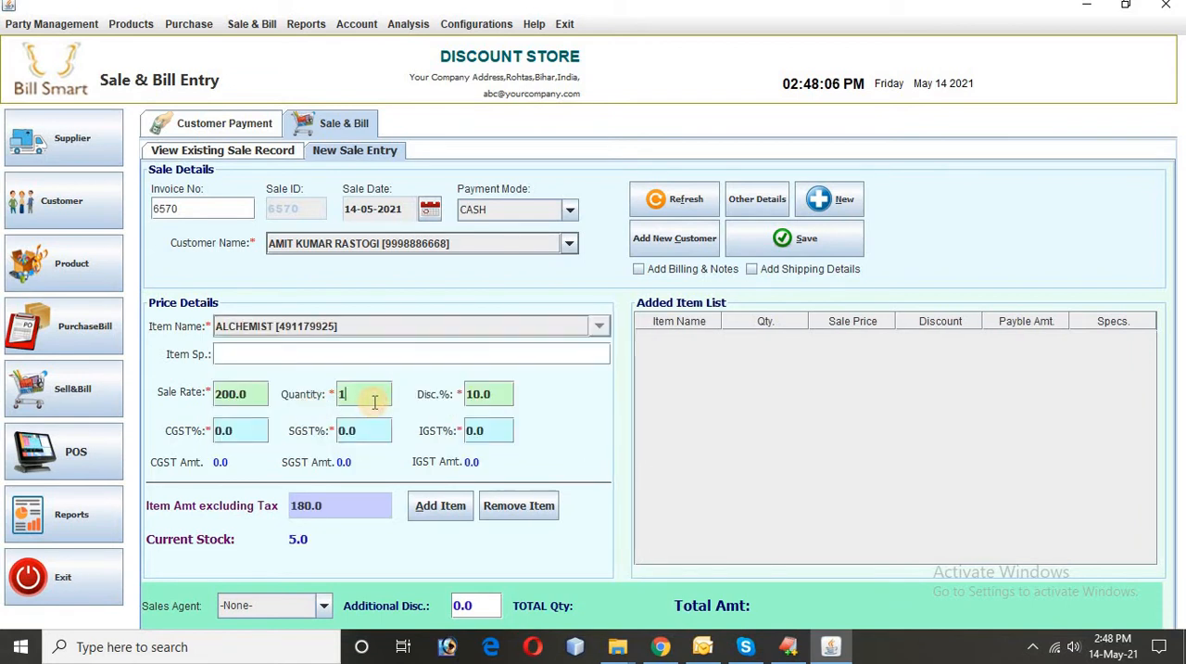
pyautogui.write('0')
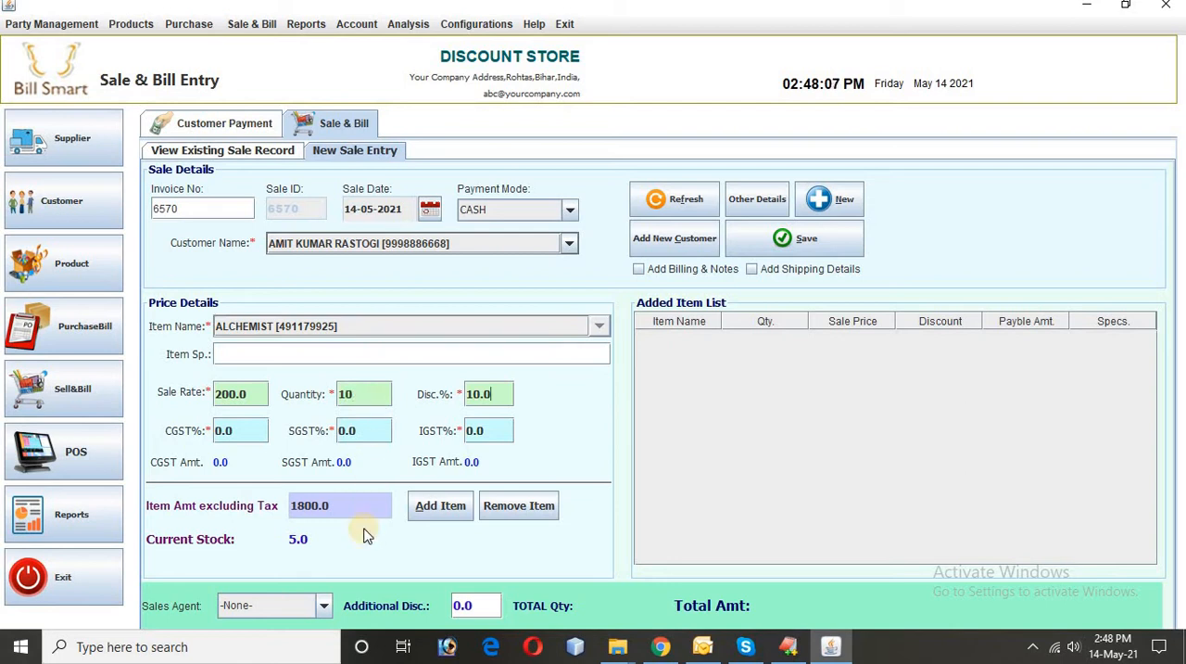
pyautogui.click(443, 508)
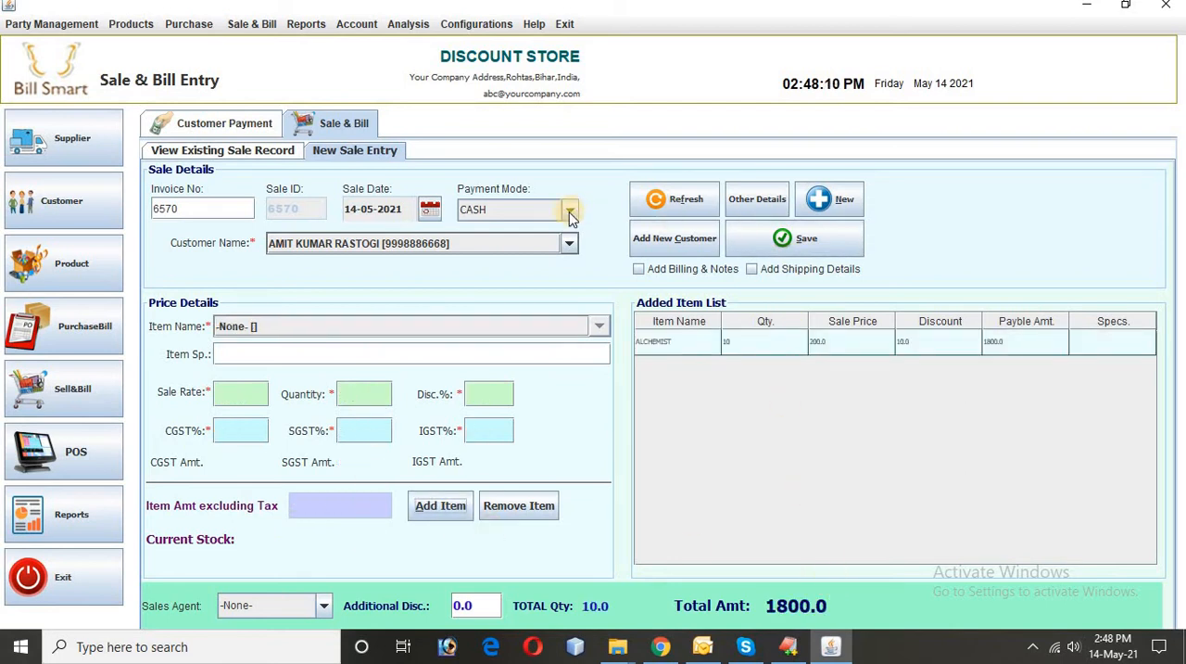
# Step: Set the sale's payment mode to CREDIT and save the sale
pyautogui.click(524, 216)
pyautogui.click(498, 246)
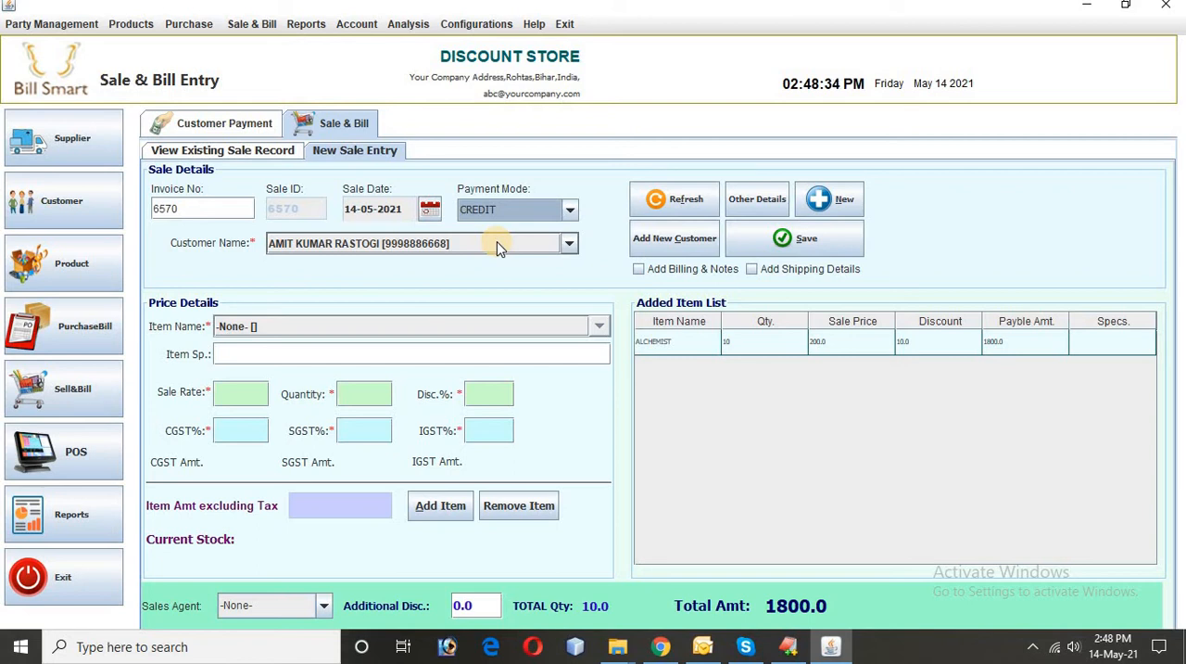
pyautogui.click(793, 242)
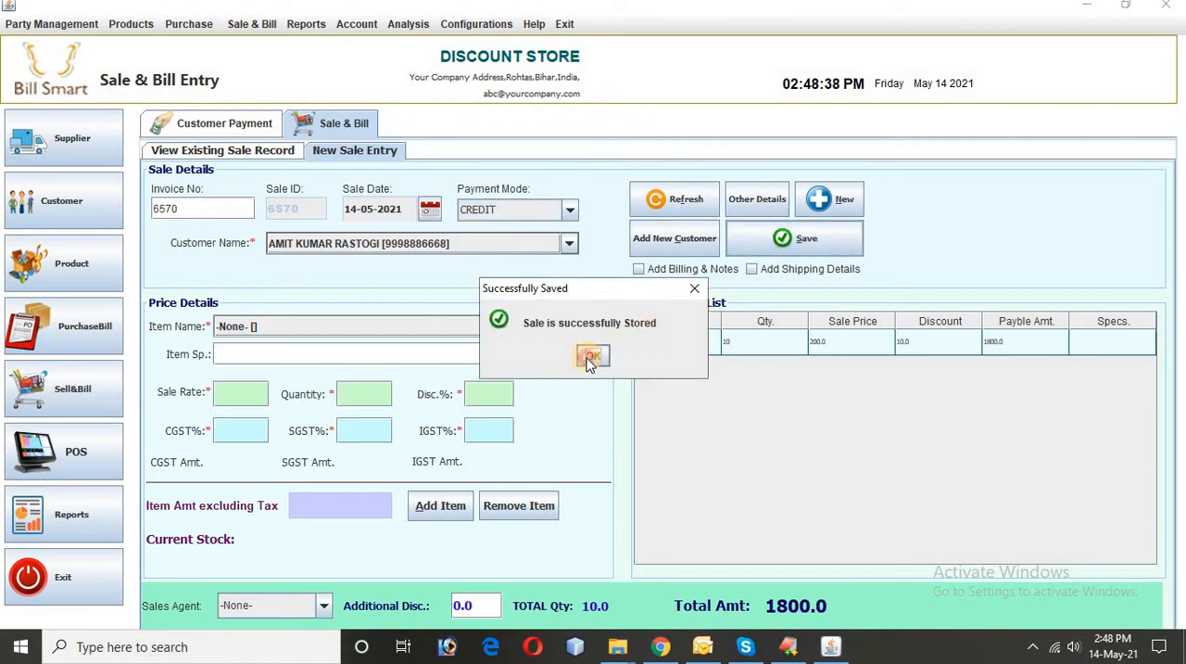
pyautogui.click(591, 356)
# Step: Preview the printable invoice of the new credit sale, look through it and close the preview
pyautogui.click(475, 322)
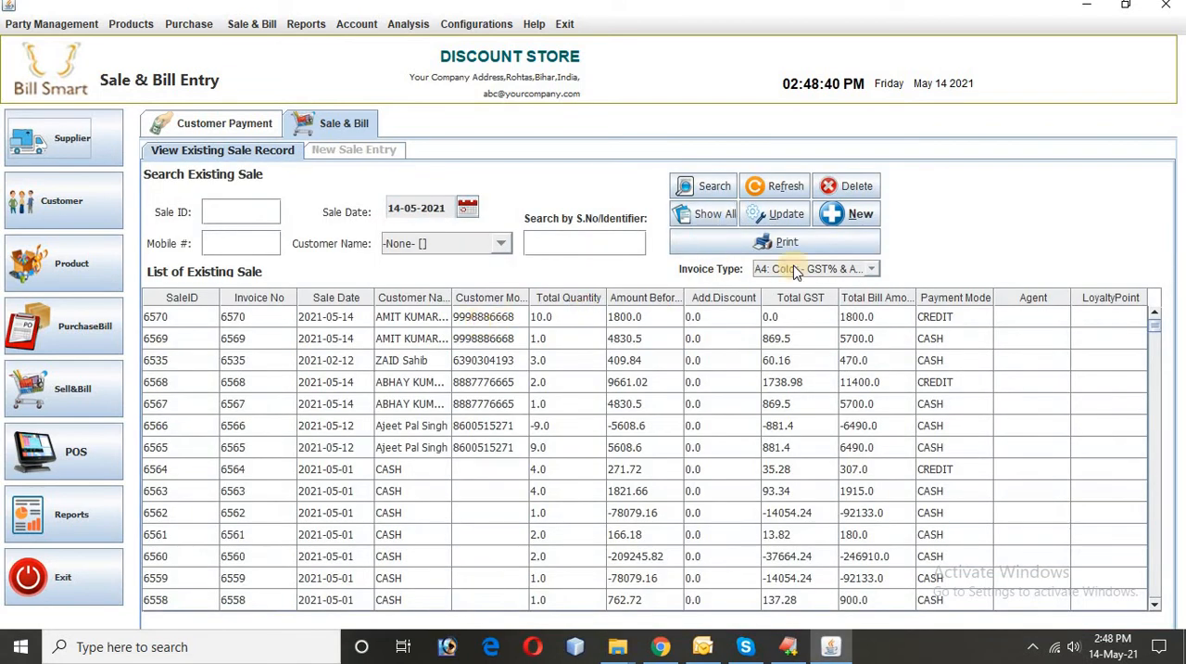
pyautogui.click(808, 243)
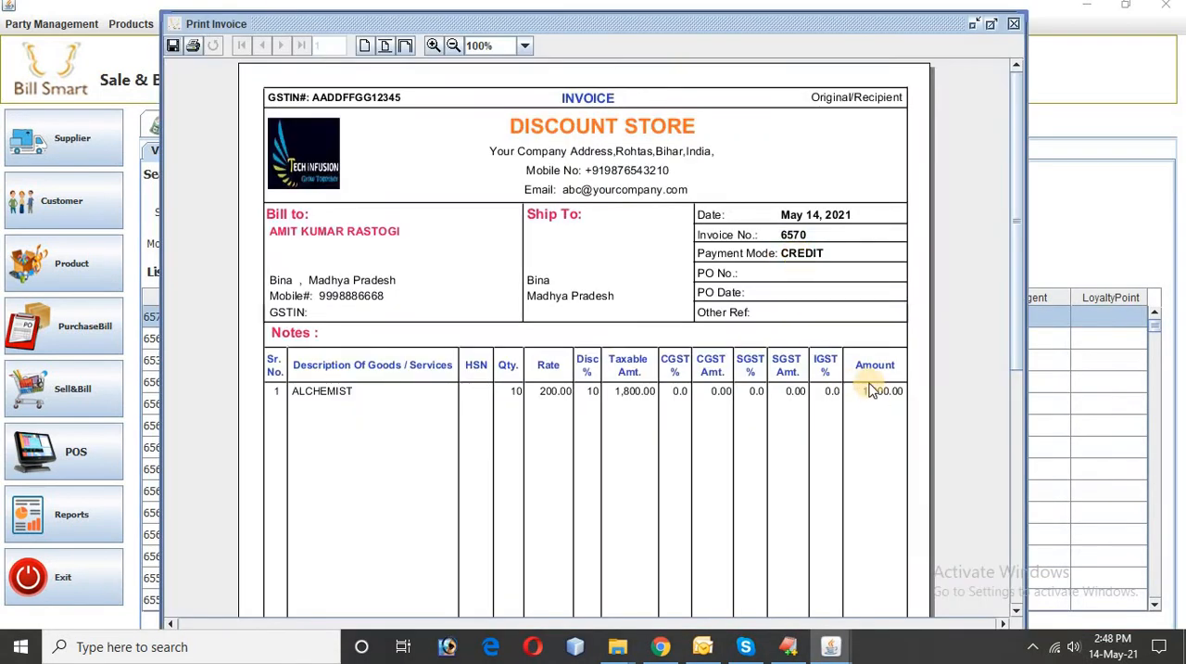
pyautogui.scroll(-10, 358, 266)
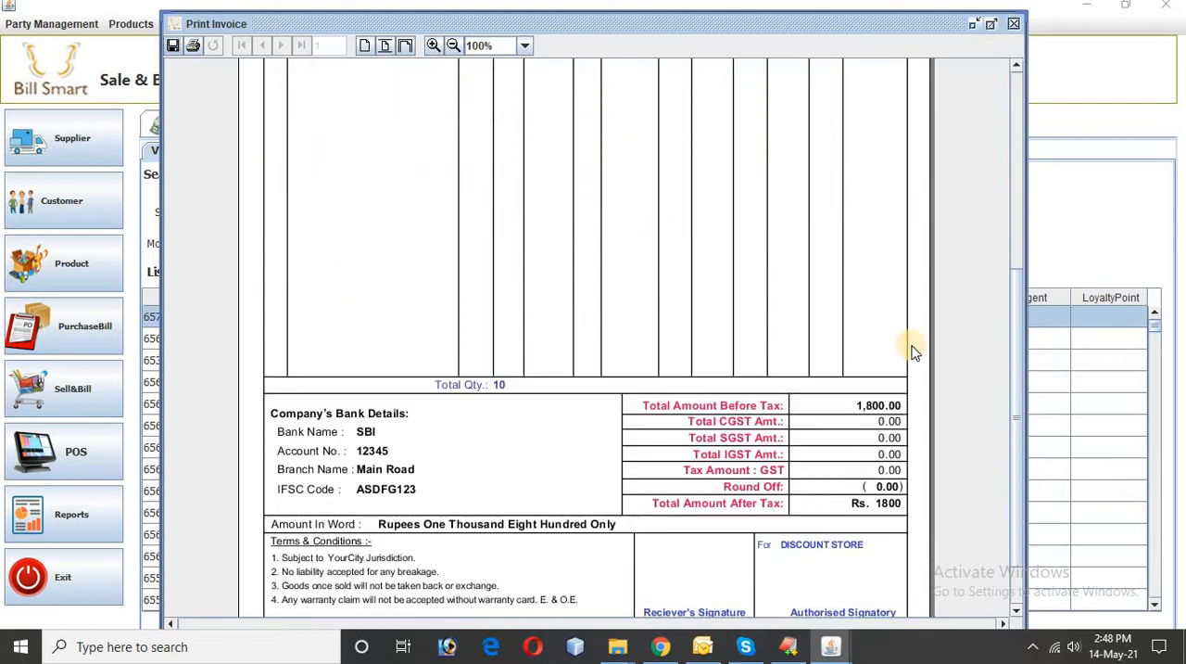
pyautogui.click(1014, 23)
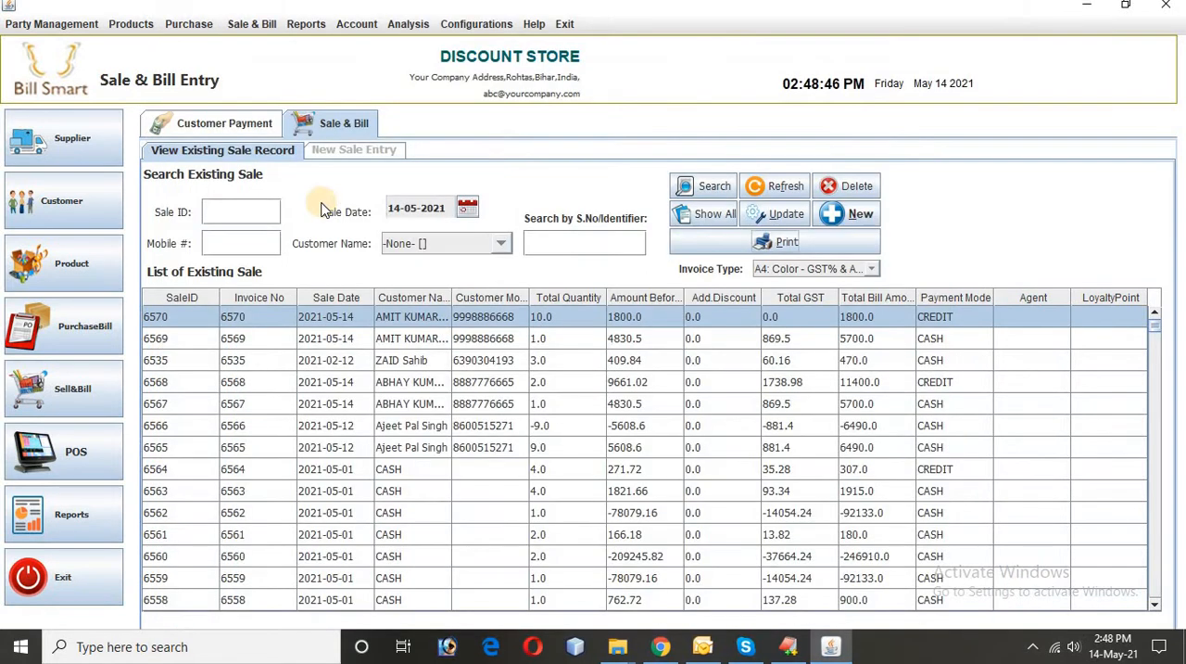
# Step: Return to the customer payment records and search the transactions again by the same customer's name
pyautogui.click(220, 130)
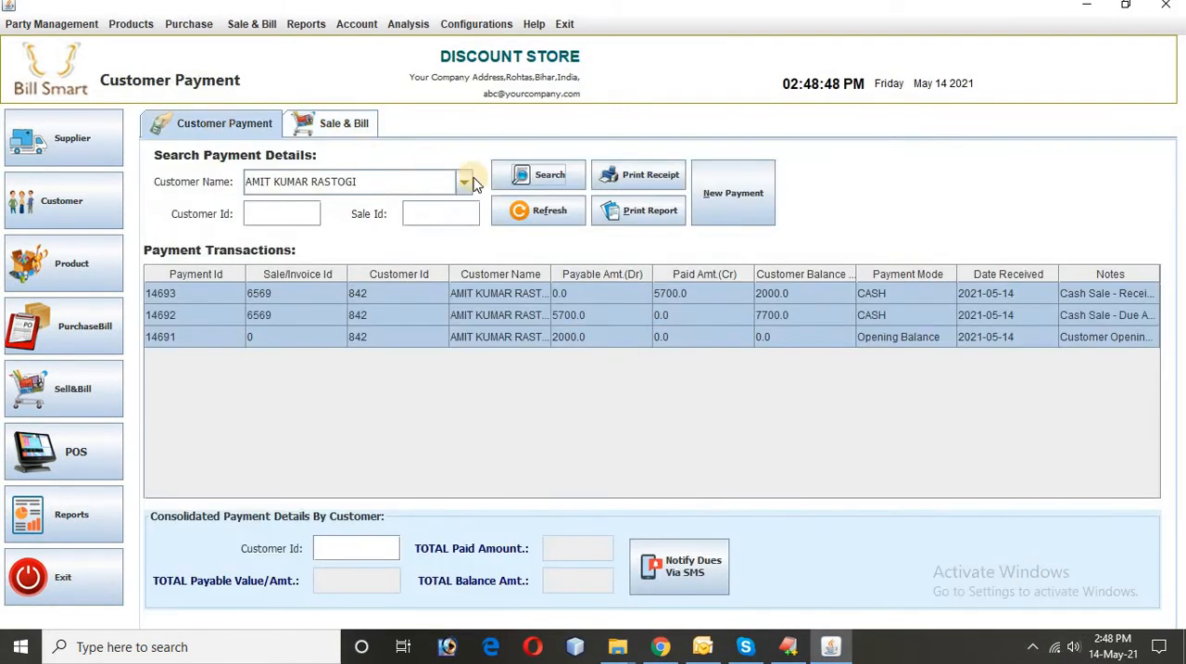
pyautogui.tripleClick(366, 182)
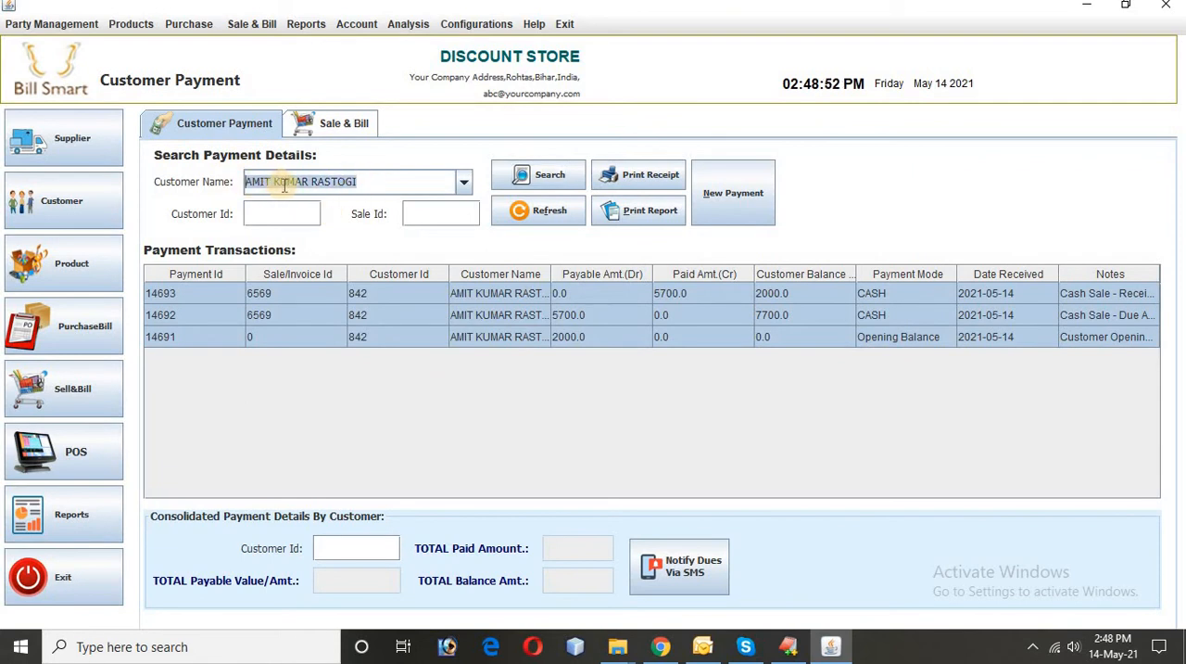
pyautogui.click(549, 185)
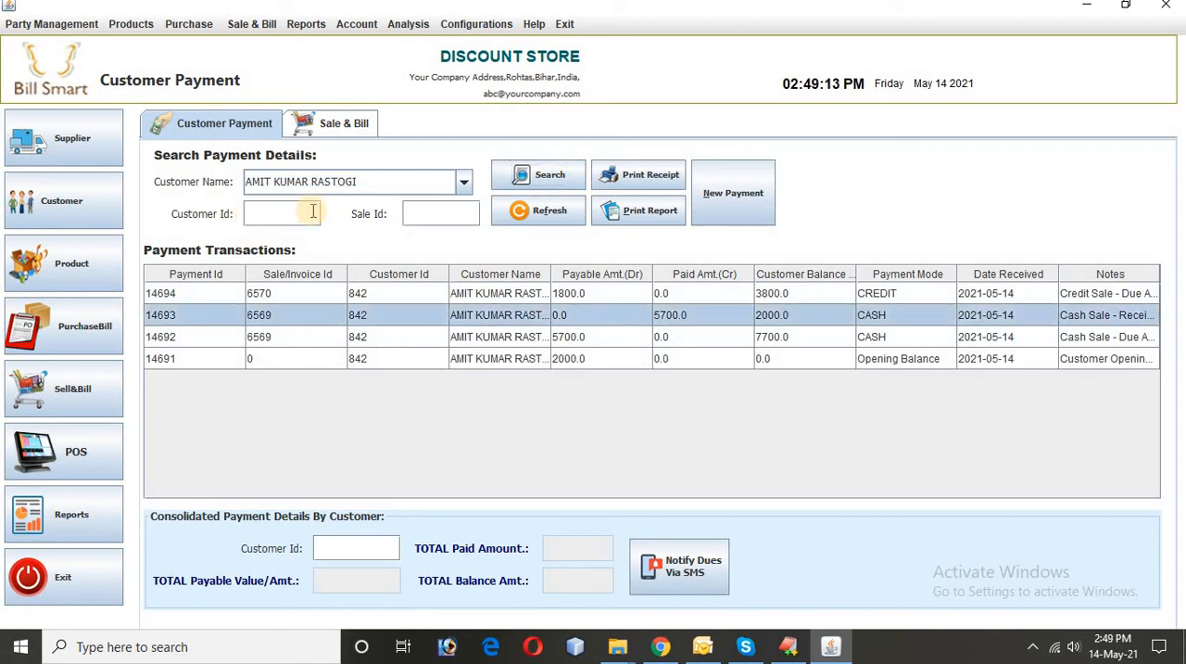
pyautogui.tripleClick(285, 181)
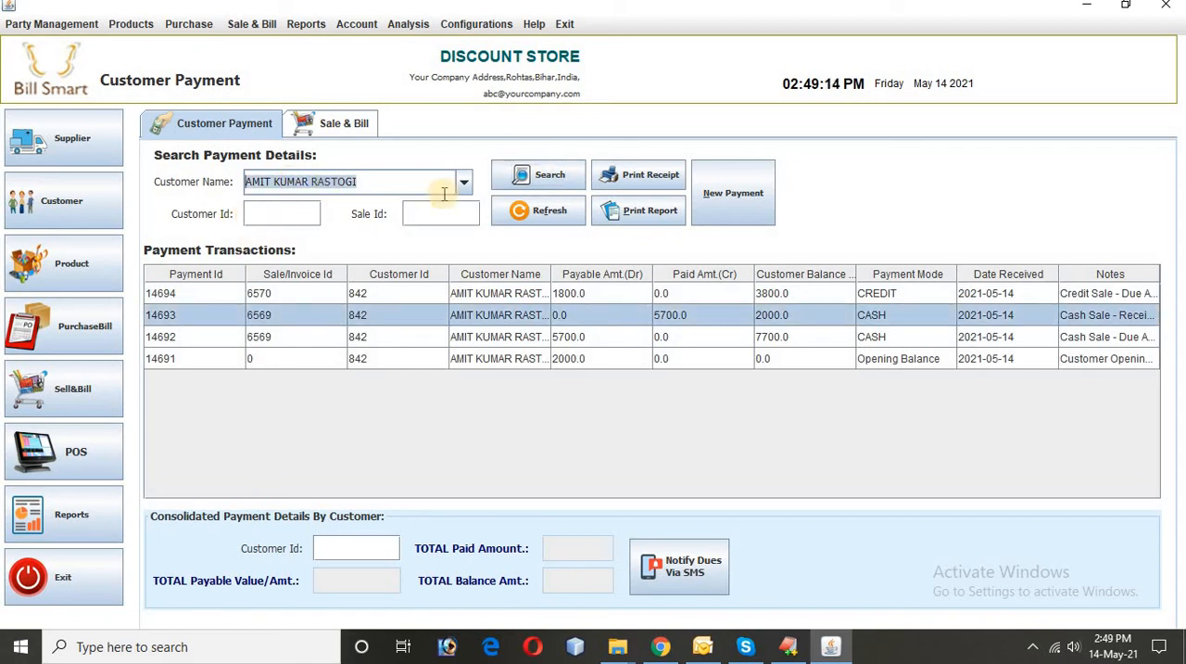
# Step: Generate the customer's updated ledger report, examine it full-size at 150% zoom and close it
pyautogui.click(633, 211)
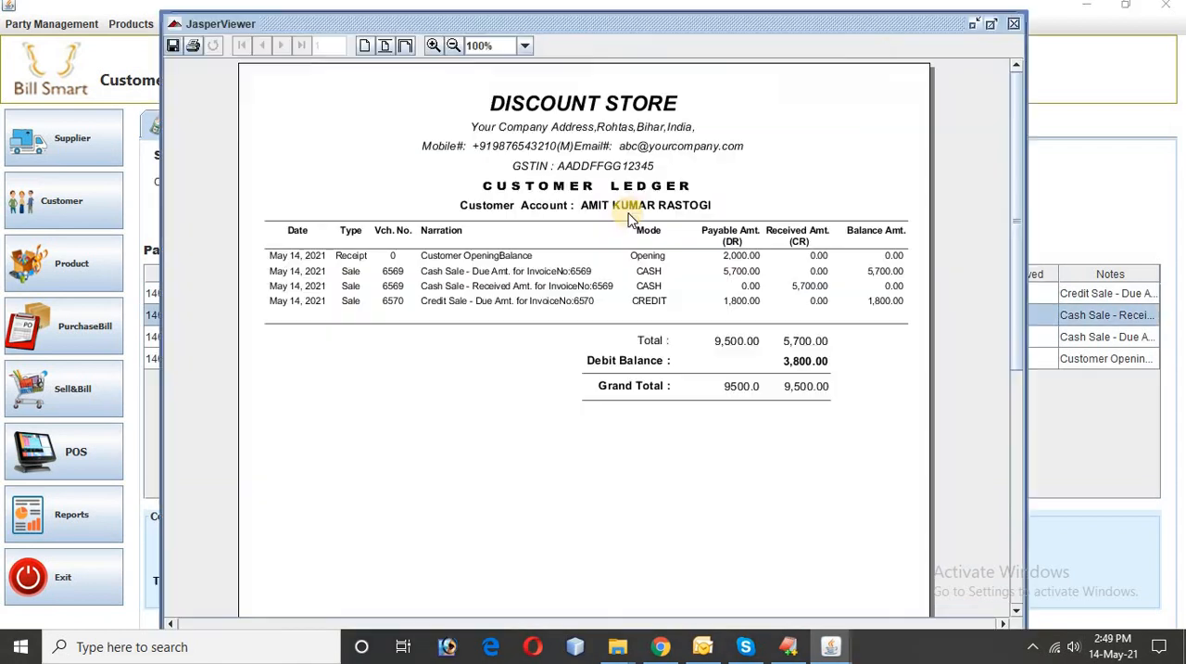
pyautogui.click(908, 66)
pyautogui.click(992, 24)
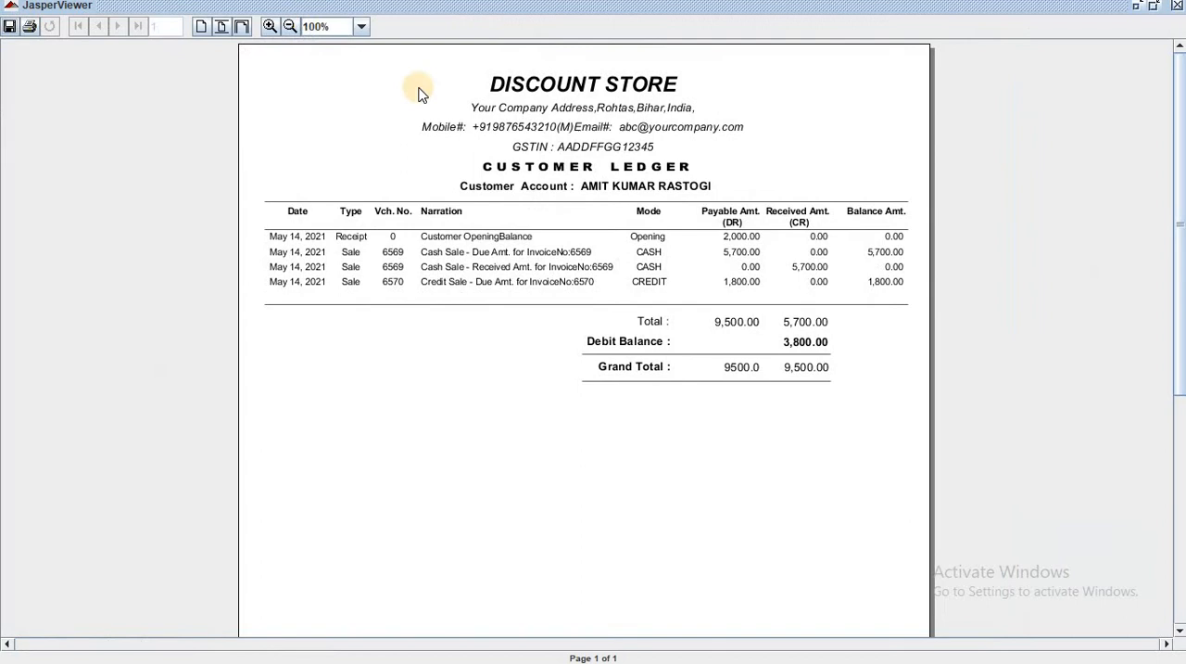
pyautogui.click(268, 27)
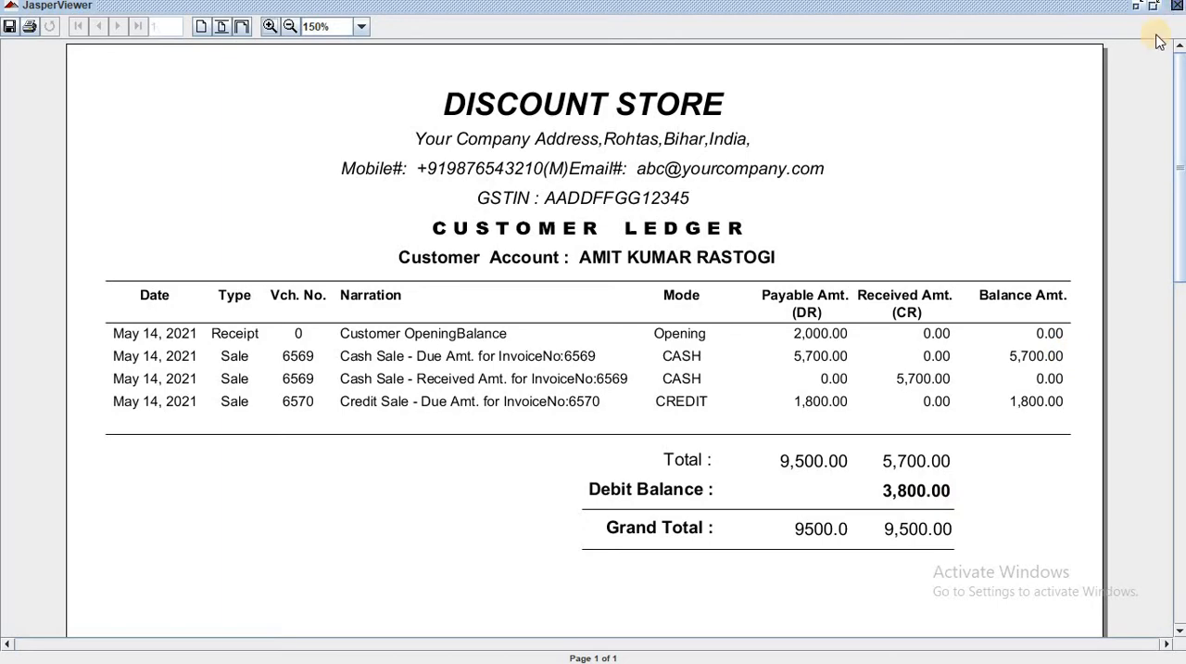
pyautogui.click(1172, 6)
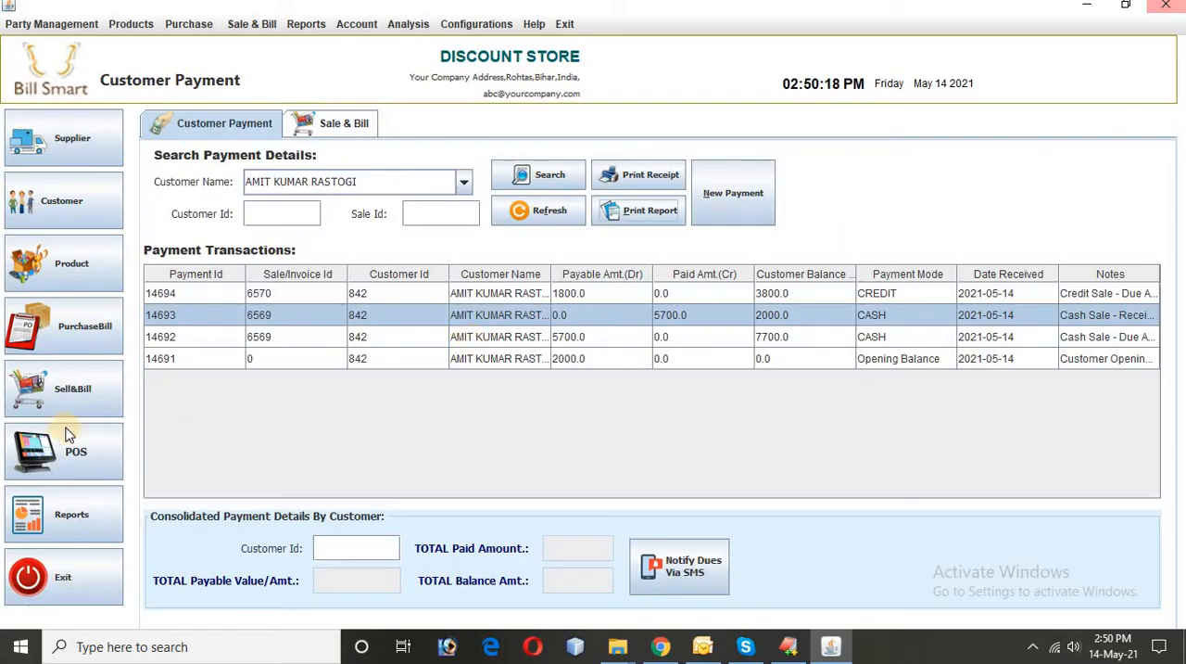
# Step: Reopen the customer payment records and start a new customer payment entry
pyautogui.click(318, 184)
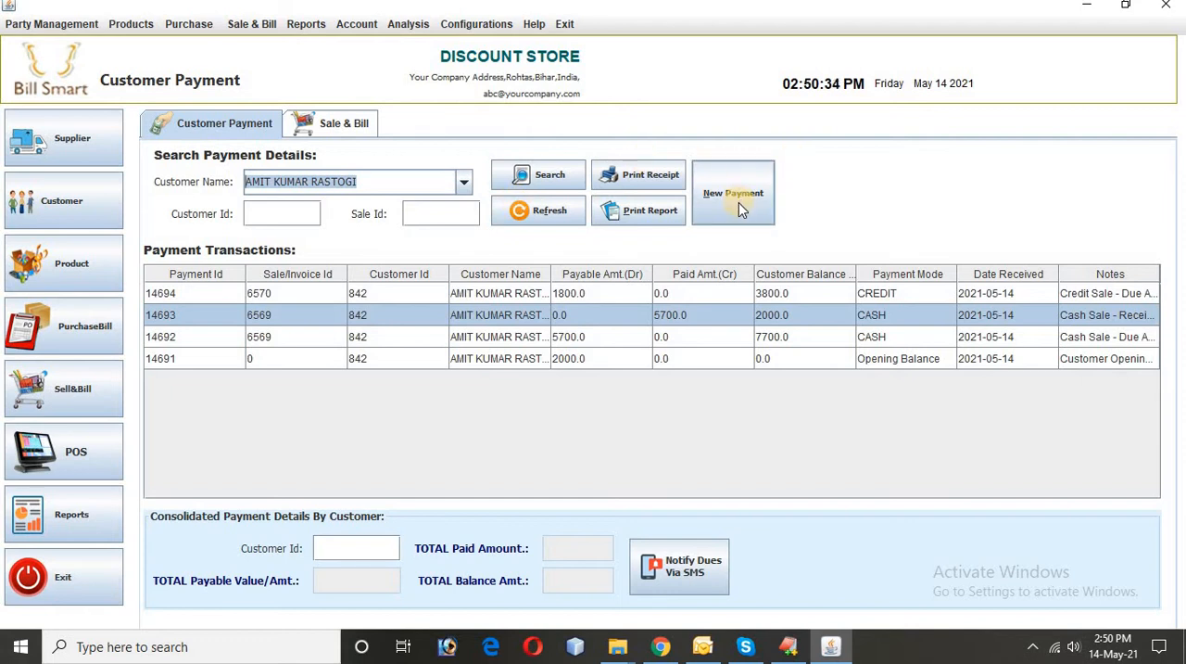
pyautogui.click(207, 125)
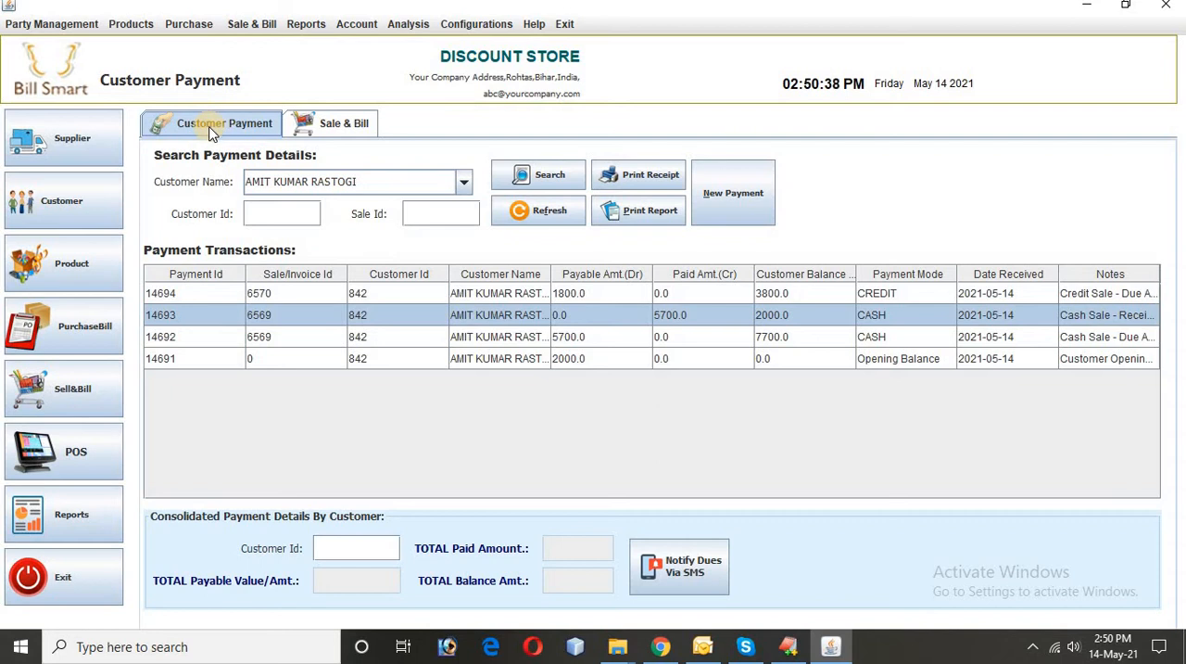
pyautogui.click(368, 23)
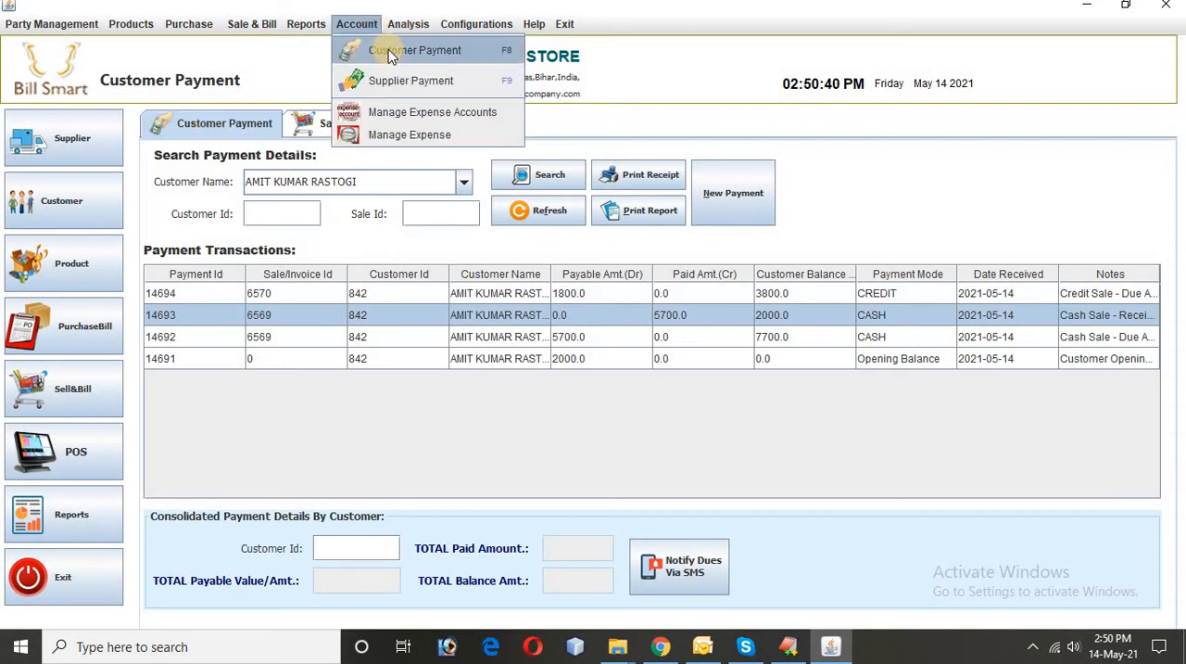
pyautogui.click(390, 55)
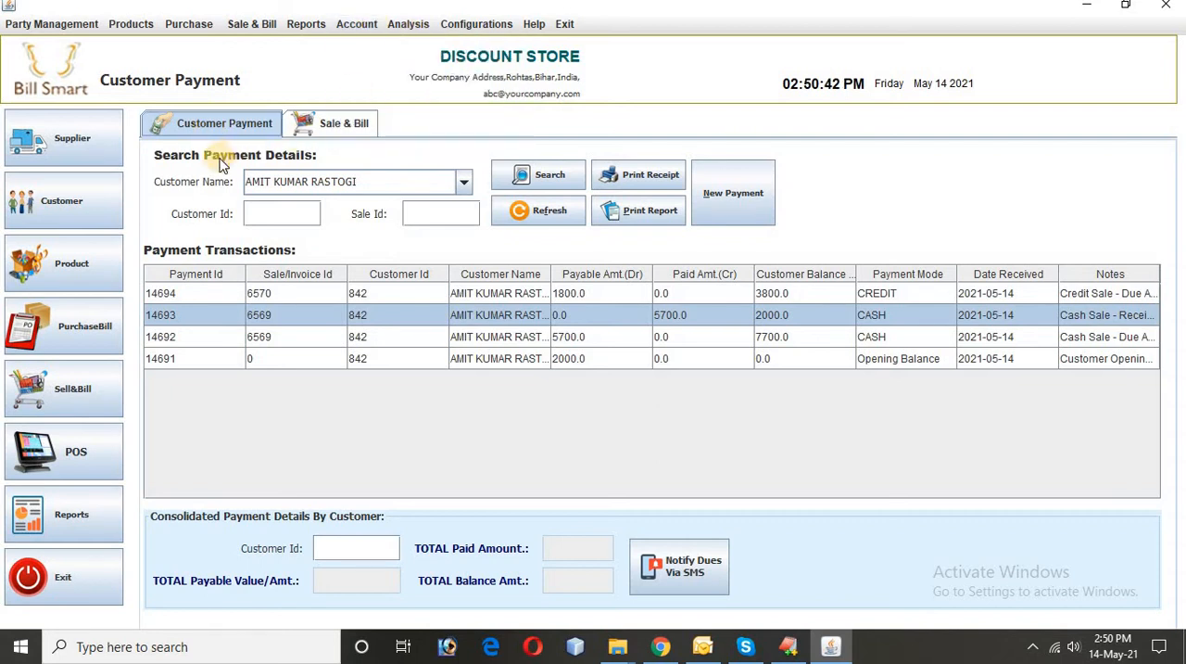
pyautogui.click(746, 200)
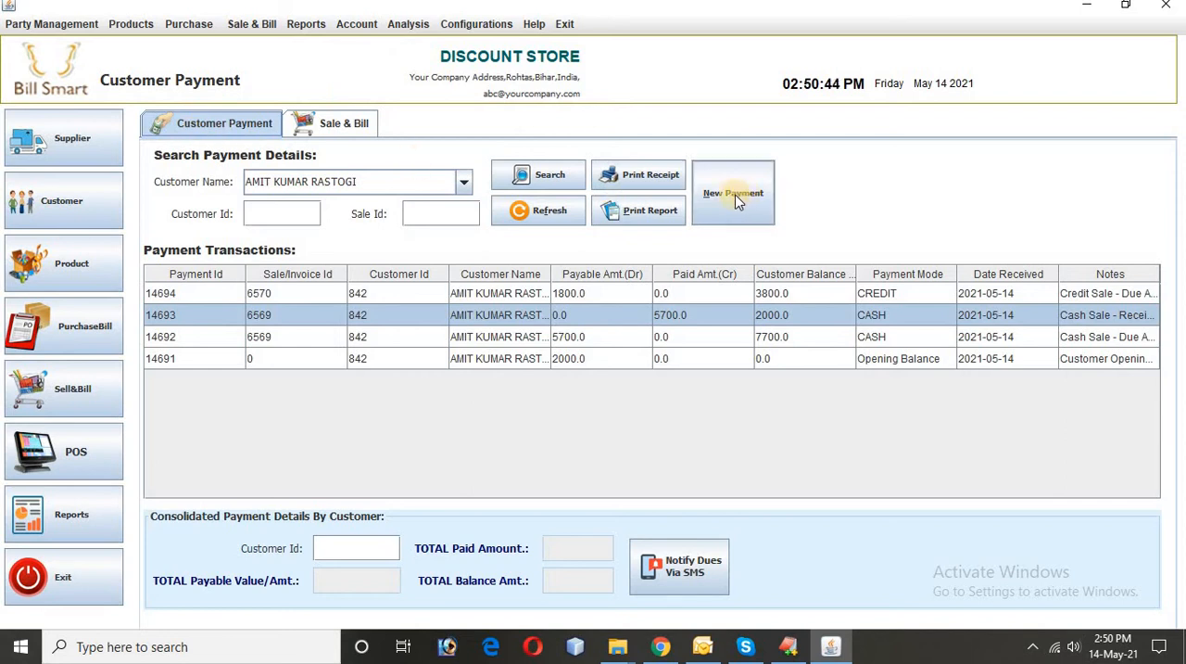
pyautogui.click(732, 200)
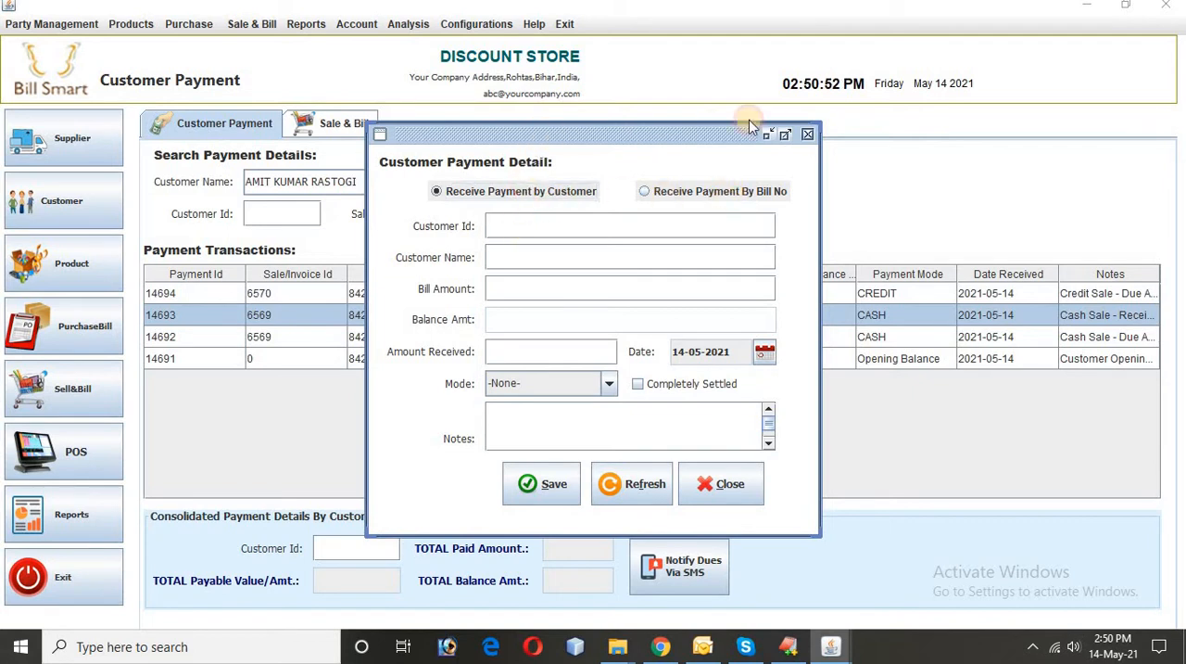
# Step: Look up the customer's ID in their payment transactions beside the payment form and enter it in the form
pyautogui.moveTo(749, 123); pyautogui.dragTo(981, 105)
pyautogui.click(367, 315)
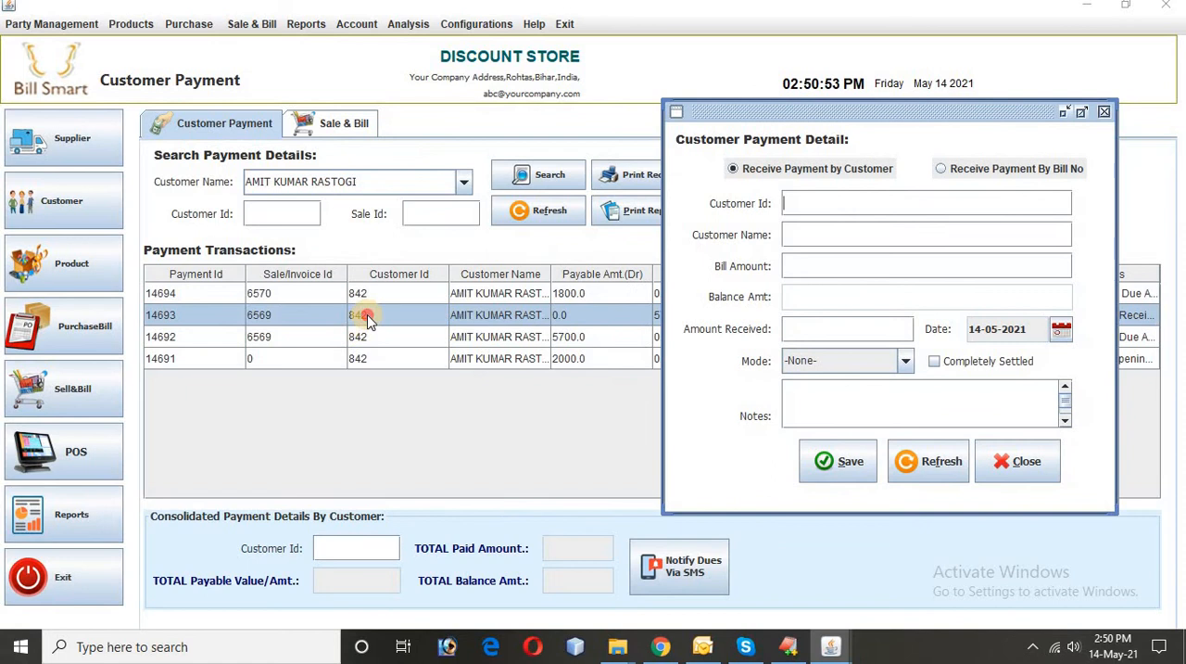
pyautogui.click(351, 180)
pyautogui.click(536, 174)
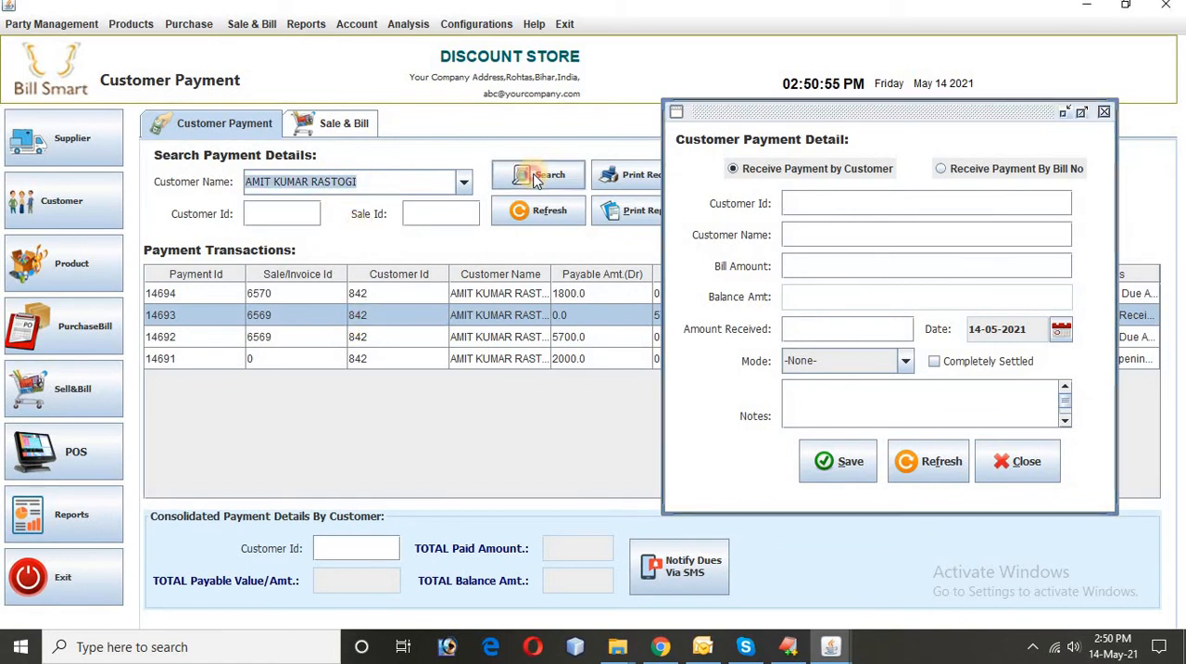
pyautogui.click(367, 316)
pyautogui.moveTo(759, 105); pyautogui.dragTo(695, 94)
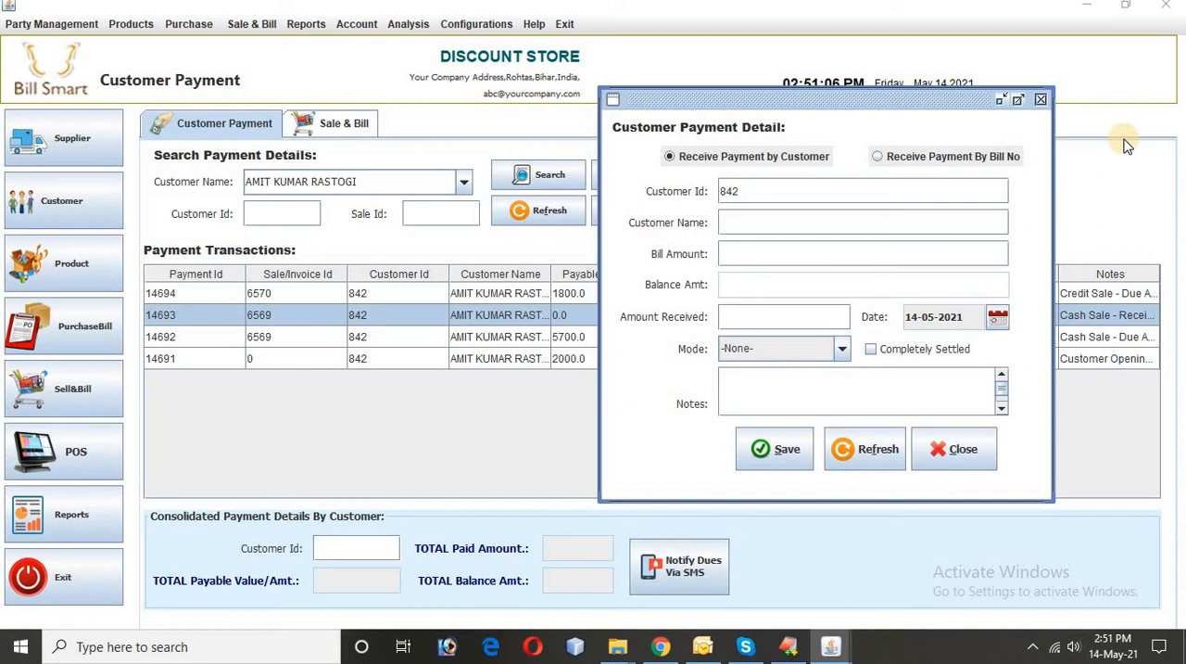
# Step: Load the customer's details into the payment form, check the bill amount and enter 2000 as the amount received
pyautogui.press('Return')
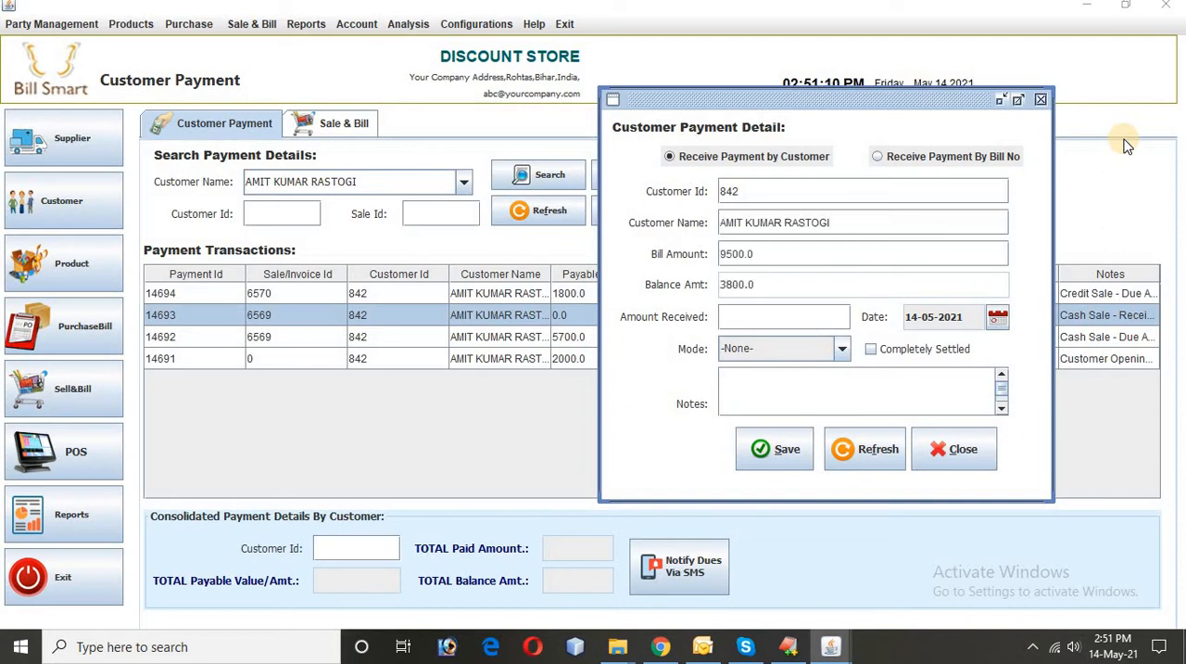
pyautogui.click(732, 257)
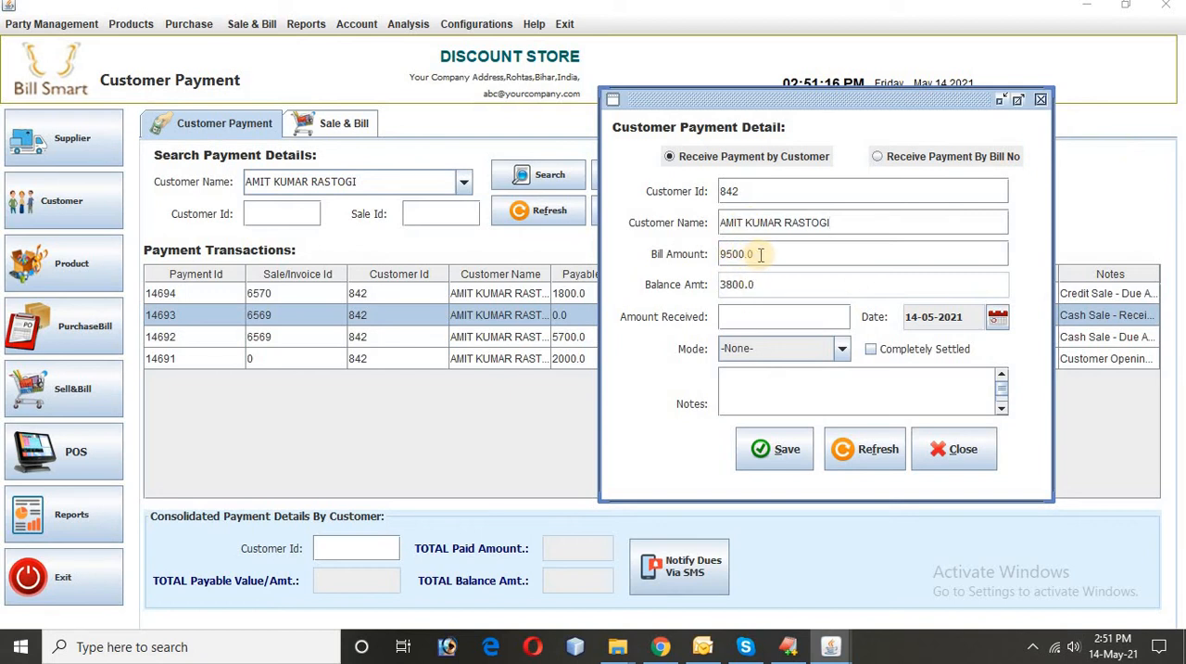
pyautogui.click(726, 256)
pyautogui.doubleClick(725, 256)
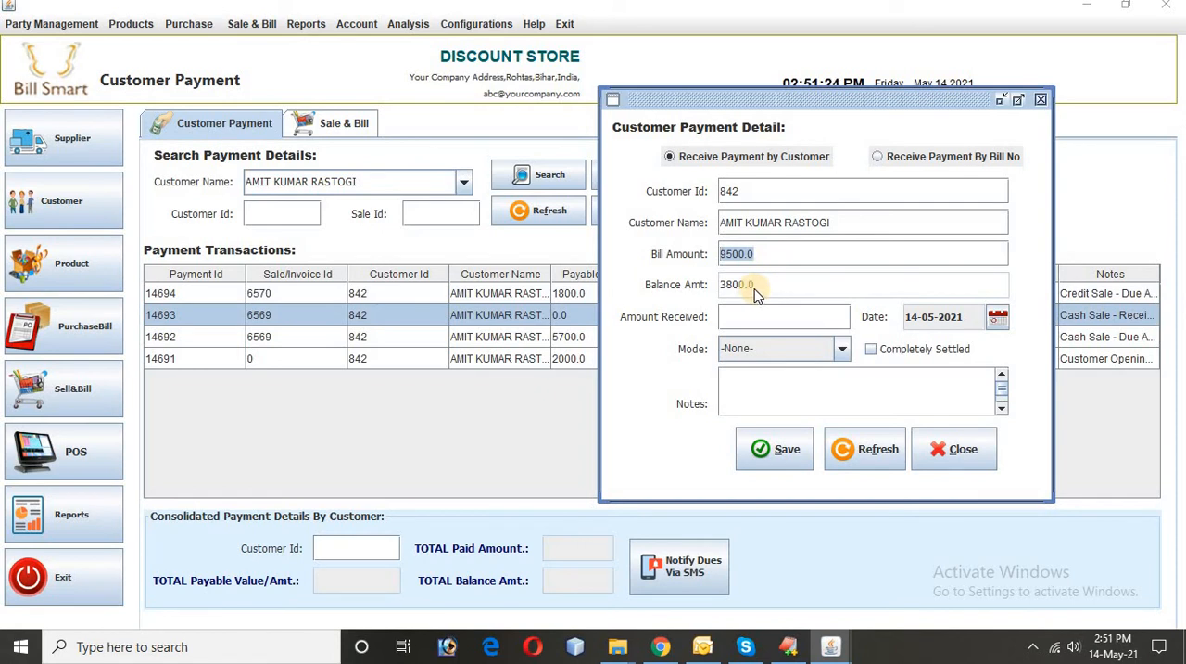
pyautogui.click(742, 315)
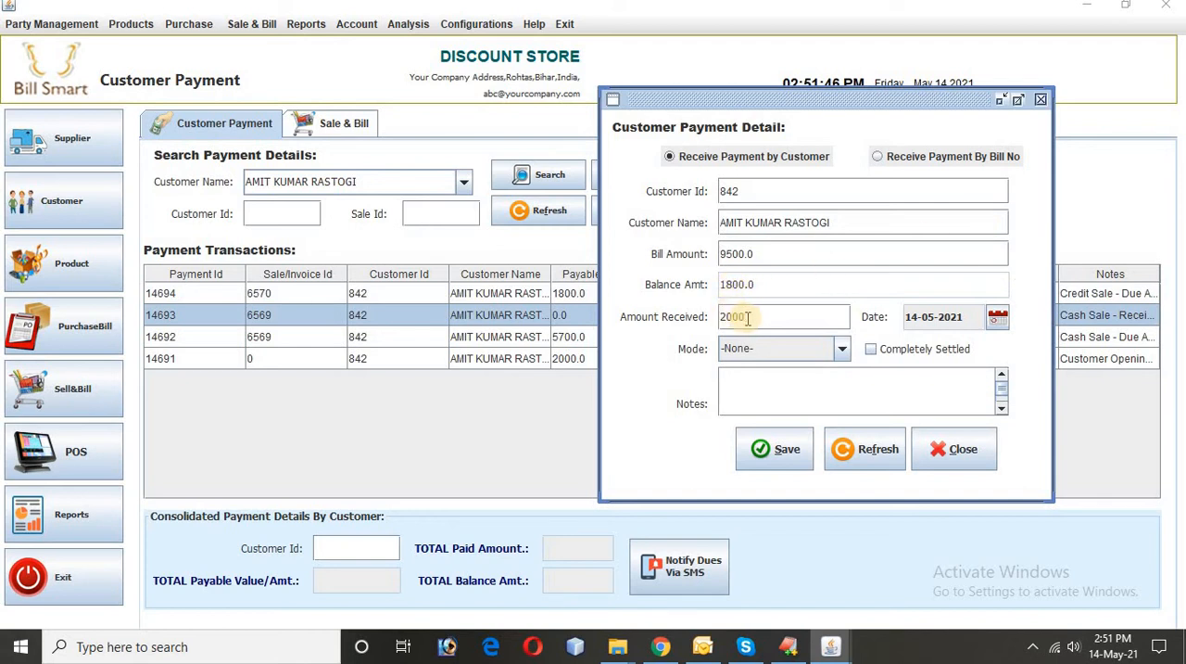
pyautogui.doubleClick(732, 316)
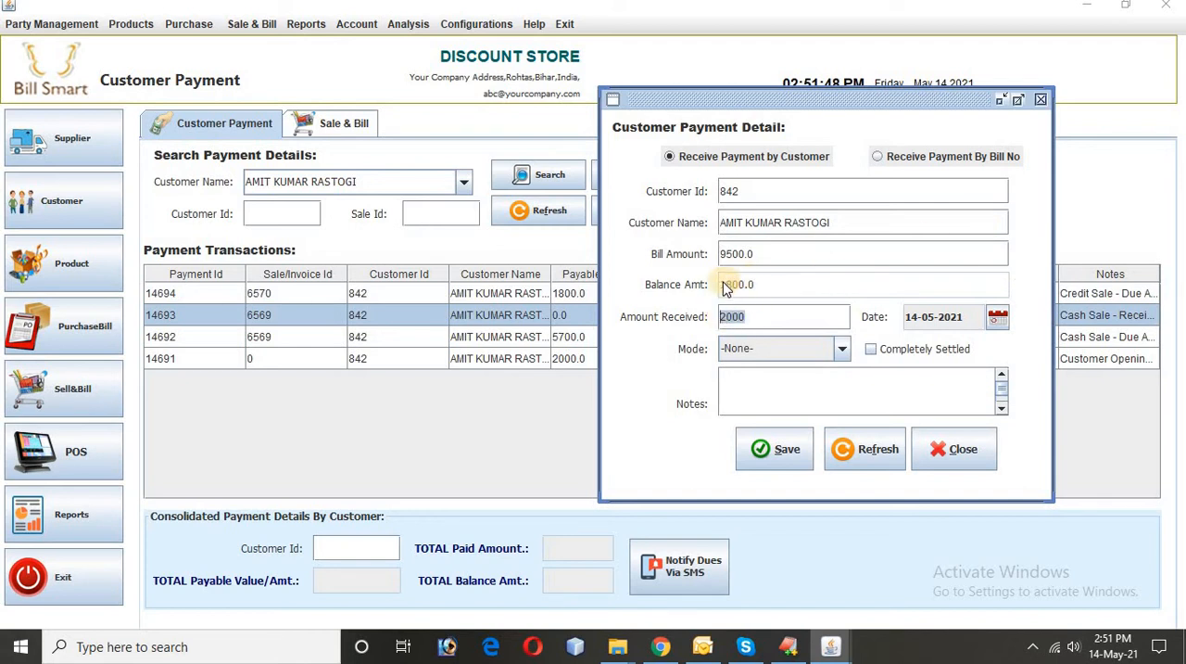
# Step: Look through the available payment modes and set the customer payment's mode to NEFT
pyautogui.click(843, 350)
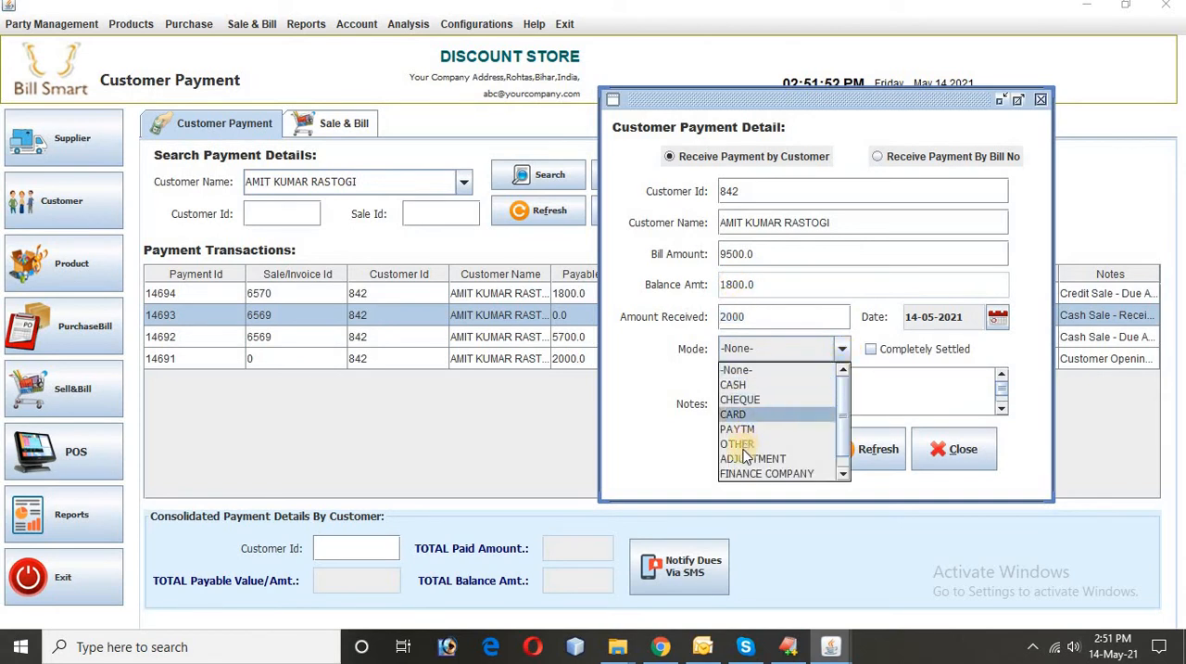
pyautogui.scroll(-1, 774, 442)
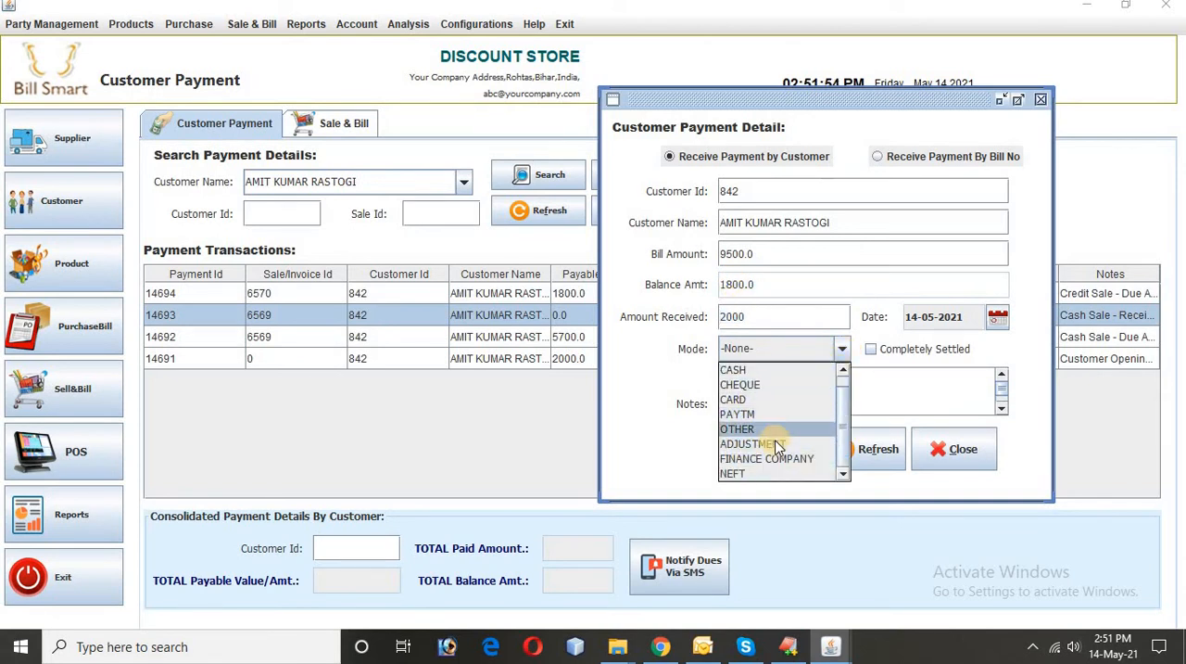
pyautogui.scroll(1, 773, 442)
pyautogui.scroll(-1, 755, 475)
pyautogui.click(755, 473)
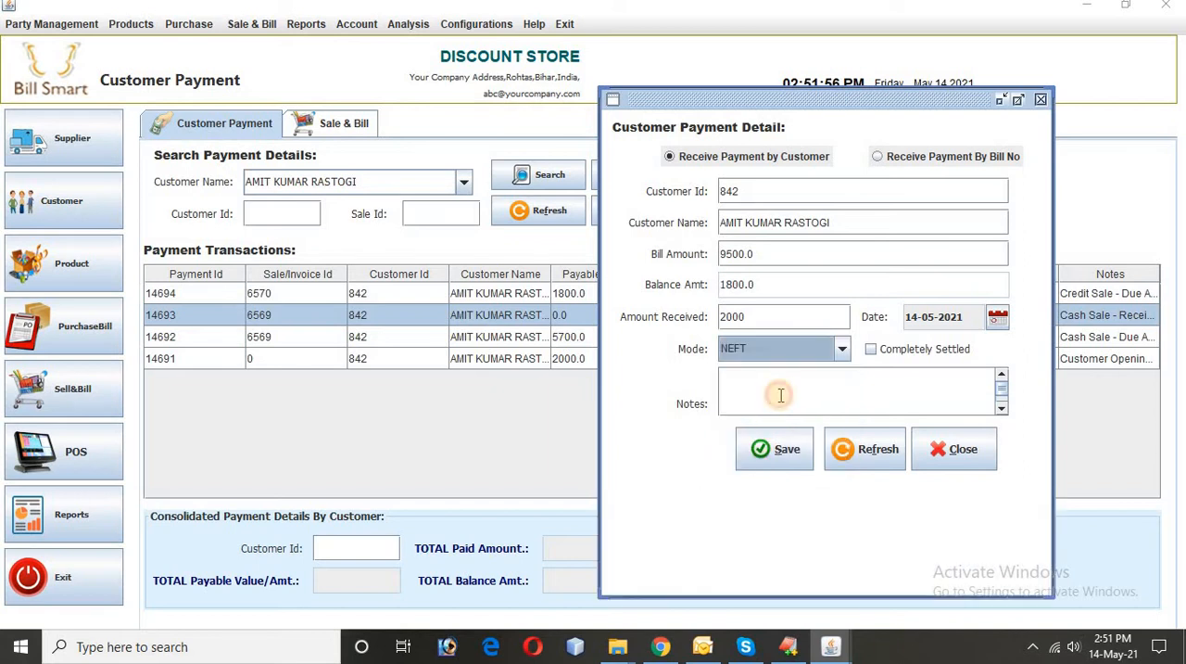
# Step: Enter a payment note starting with "REF TO" followed by the transfer's reference number
pyautogui.click(781, 394)
pyautogui.write('REF TO ')
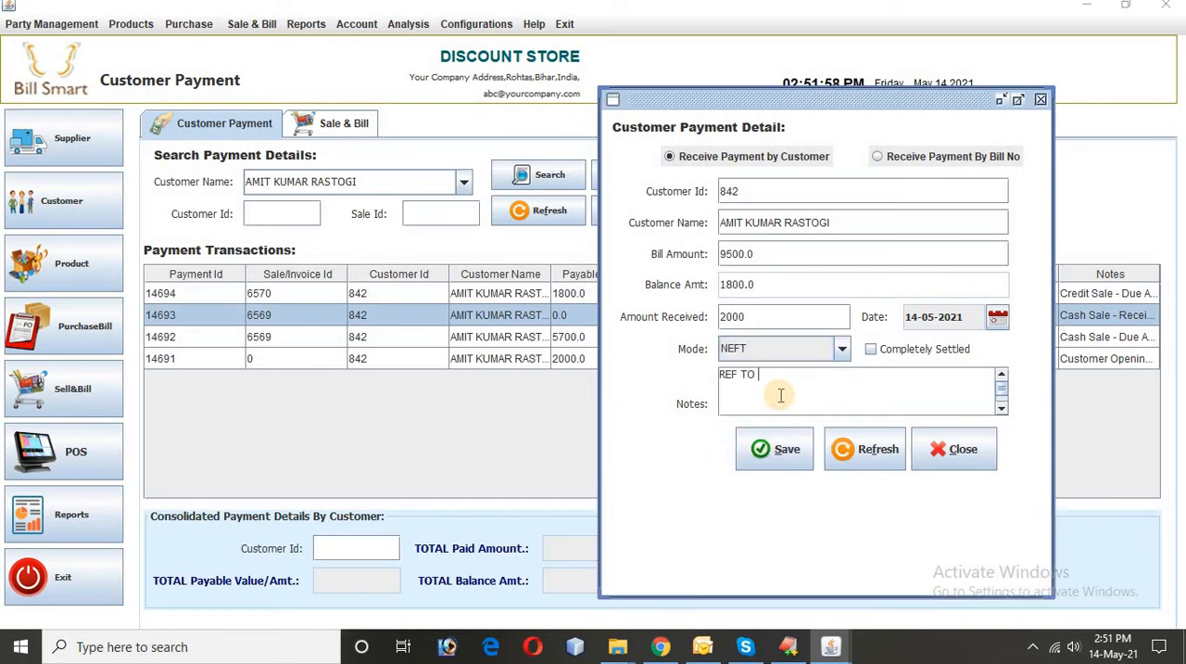
pyautogui.click(771, 377)
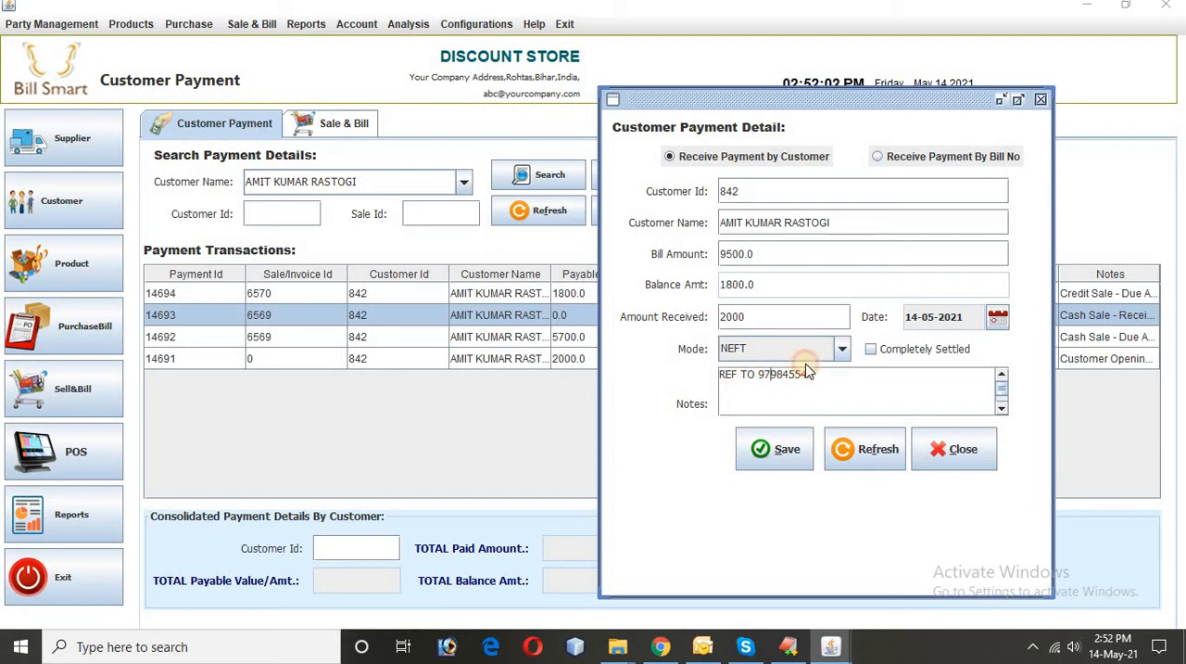
# Step: Set the payment date to 14-05-2021, save the payment record and dismiss the confirmation
pyautogui.click(998, 317)
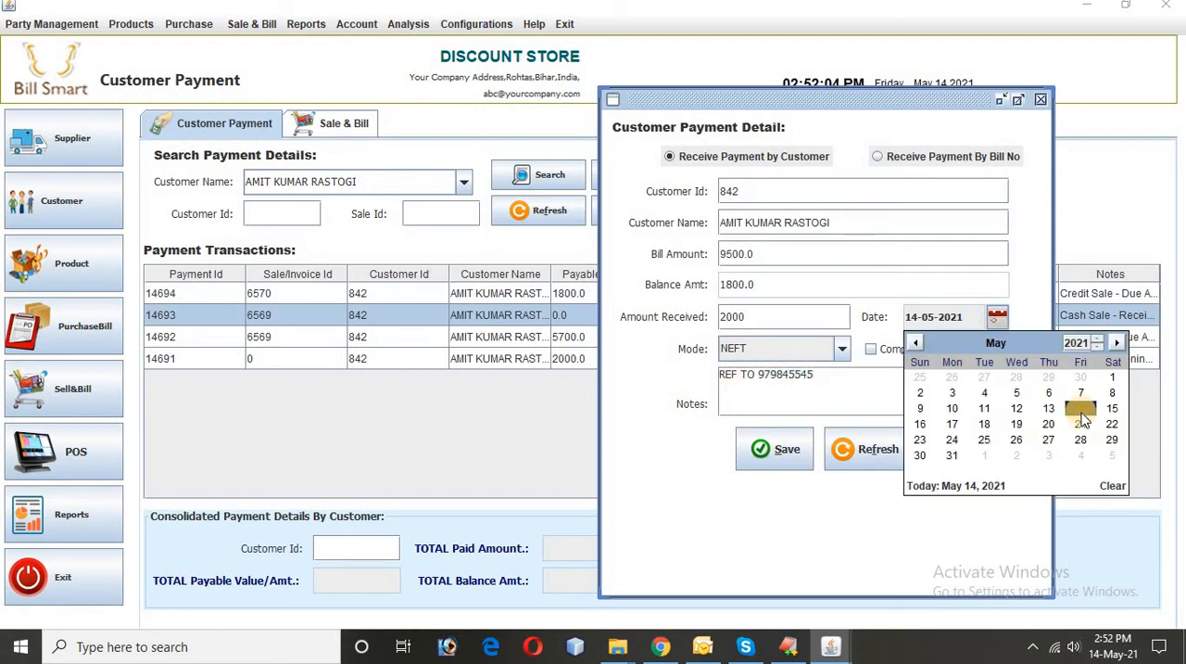
pyautogui.click(1081, 413)
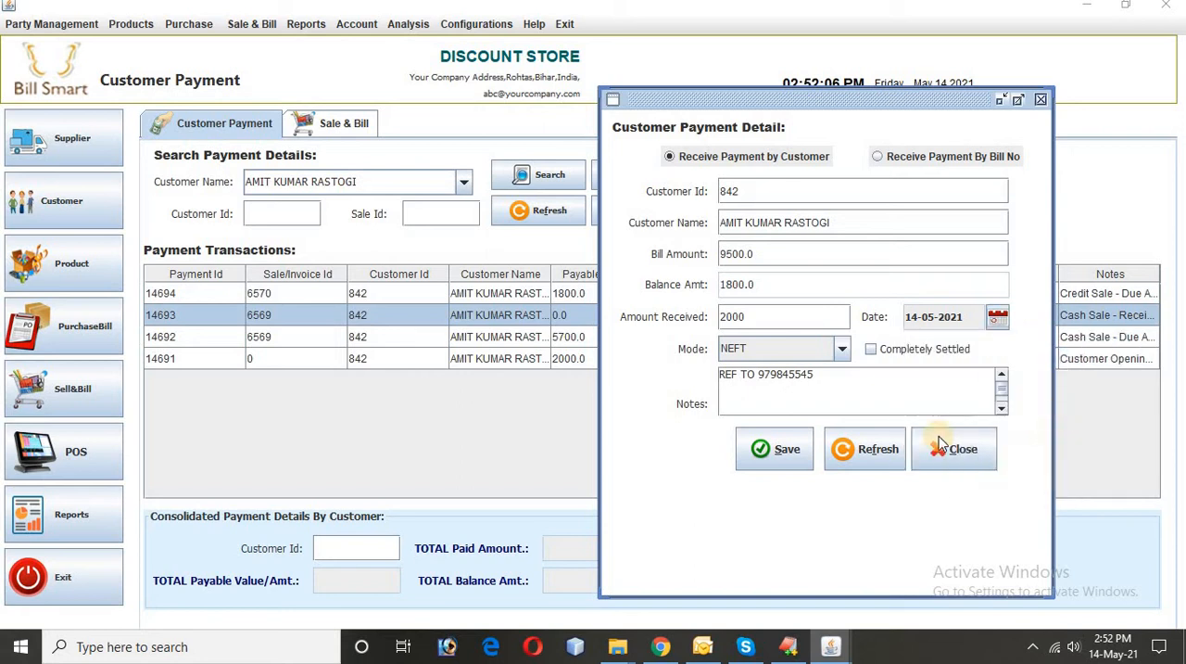
pyautogui.click(762, 449)
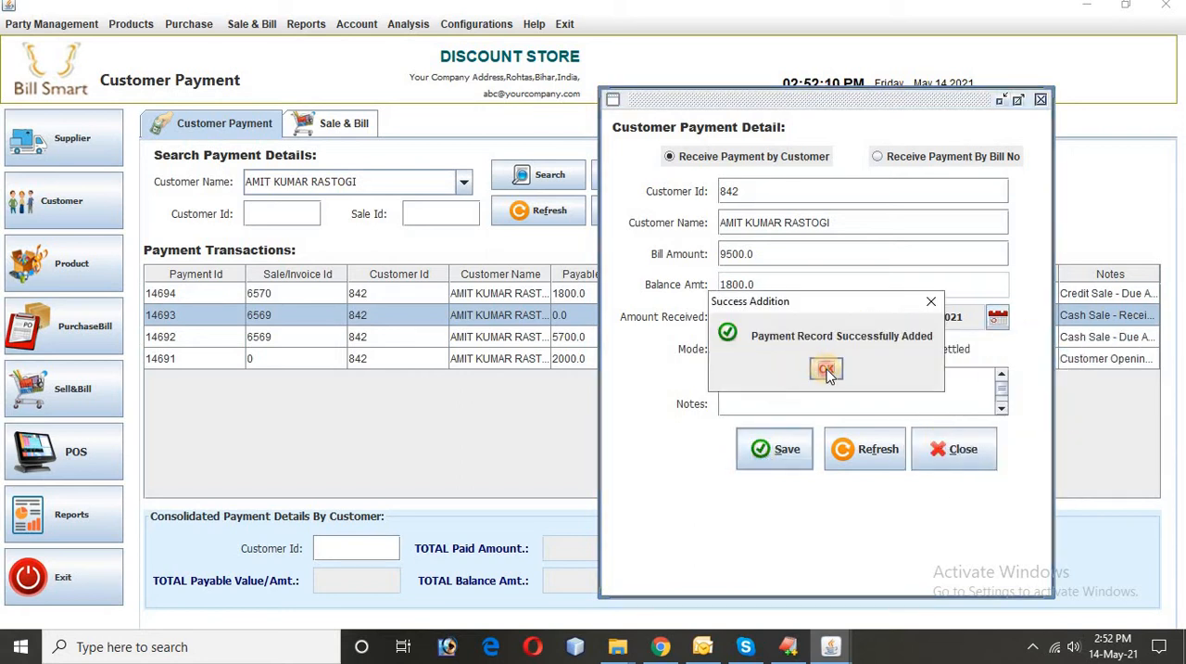
pyautogui.click(826, 370)
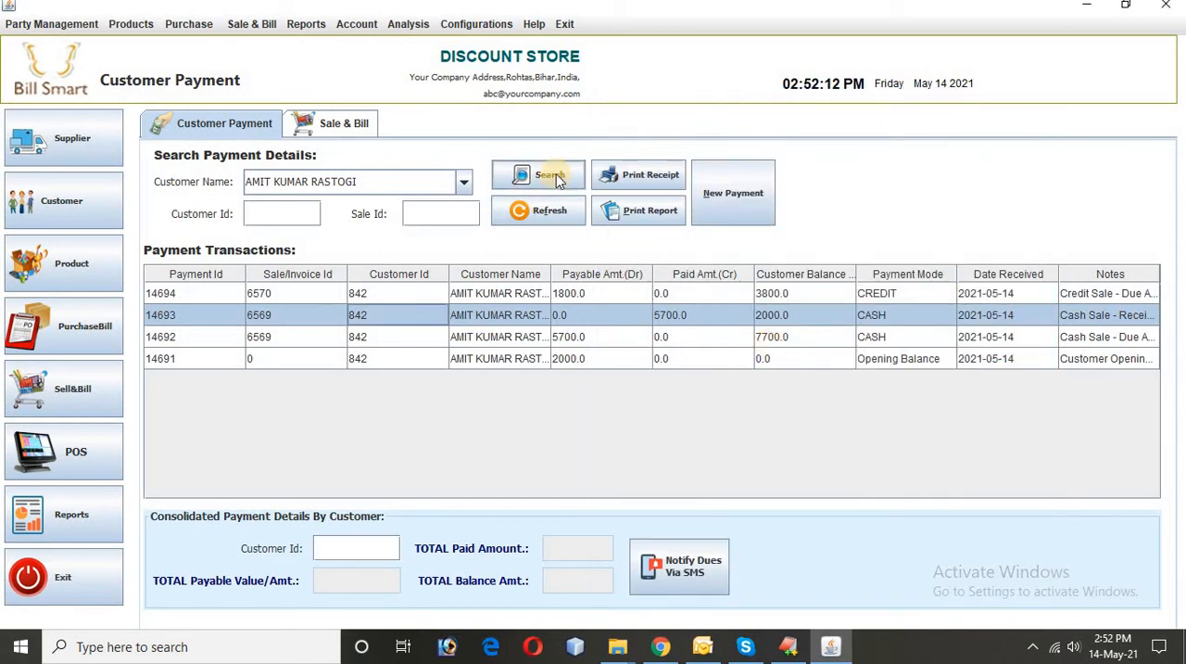
# Step: Search the customer's payment transactions again, generate their ledger report to review the new payment and close it
pyautogui.click(554, 178)
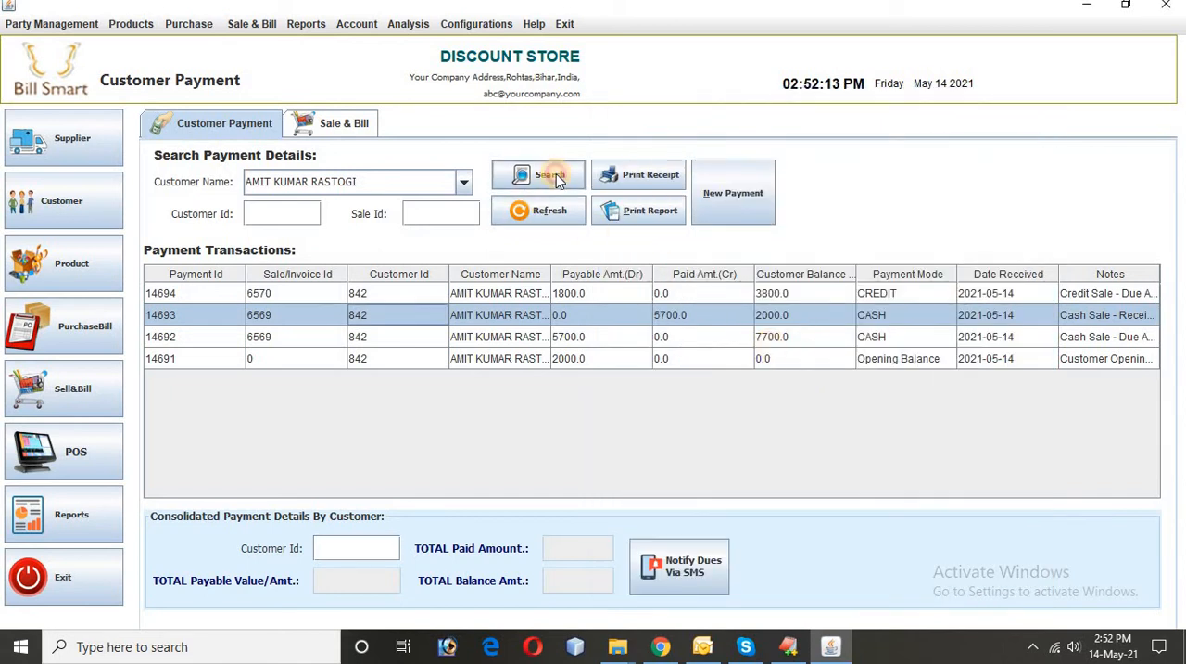
pyautogui.click(658, 209)
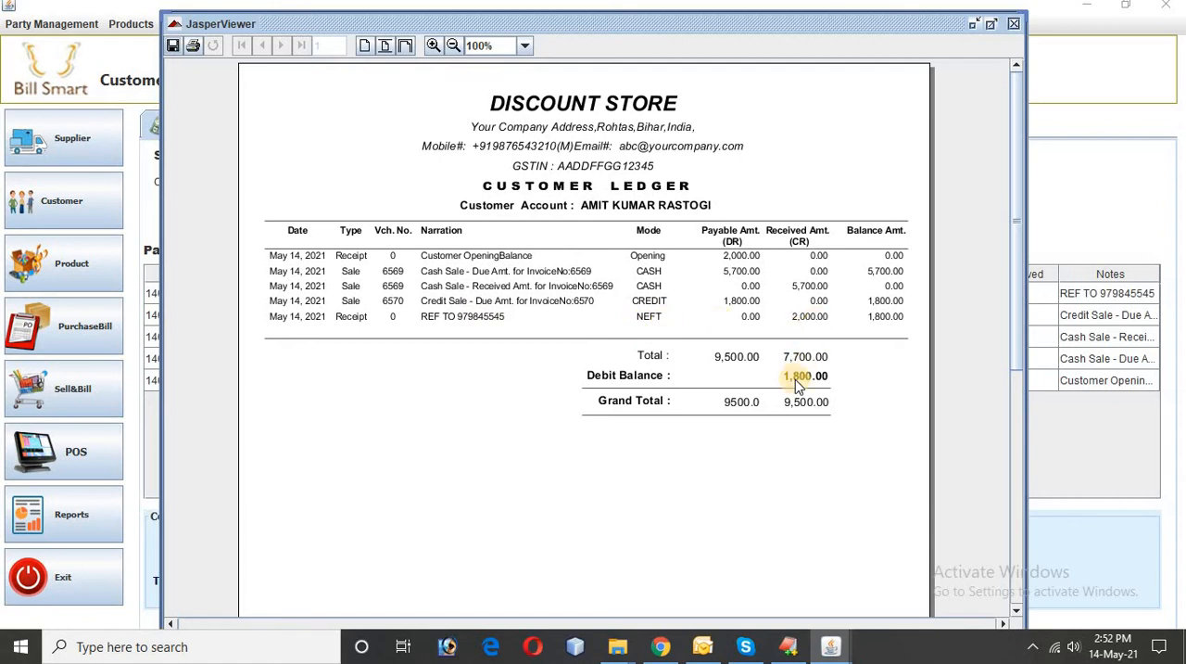
pyautogui.click(1014, 25)
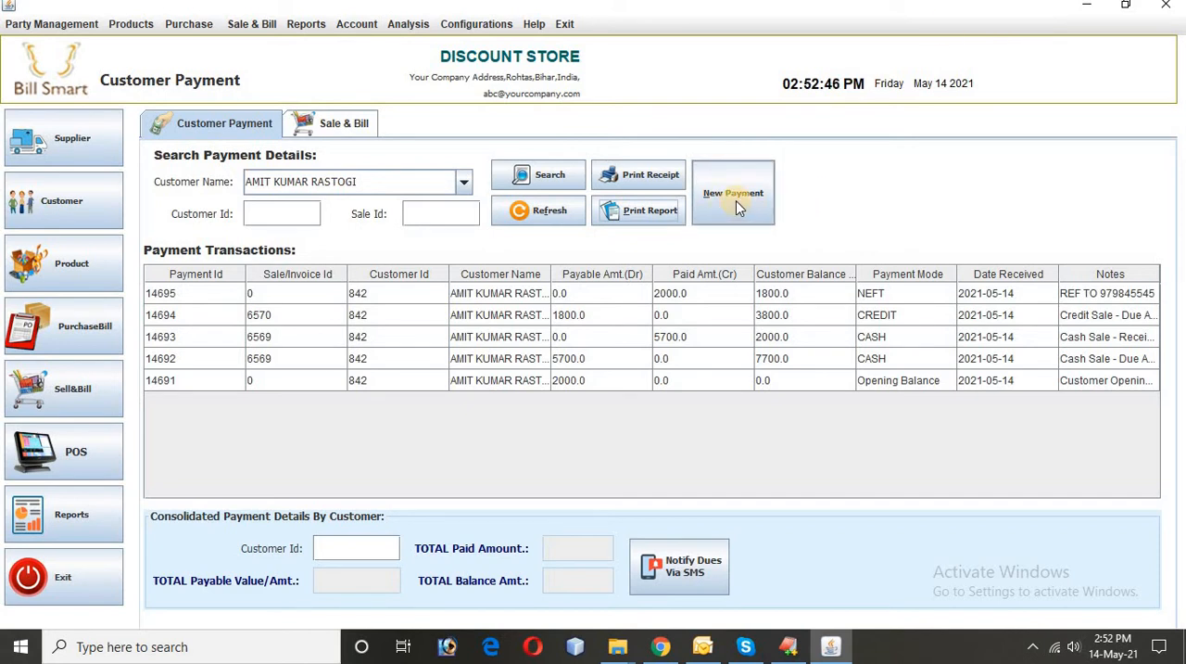
# Step: Generate the Customer Outstanding Payment Report, examine the customer's balance on its last page and move the report window aside
pyautogui.click(306, 27)
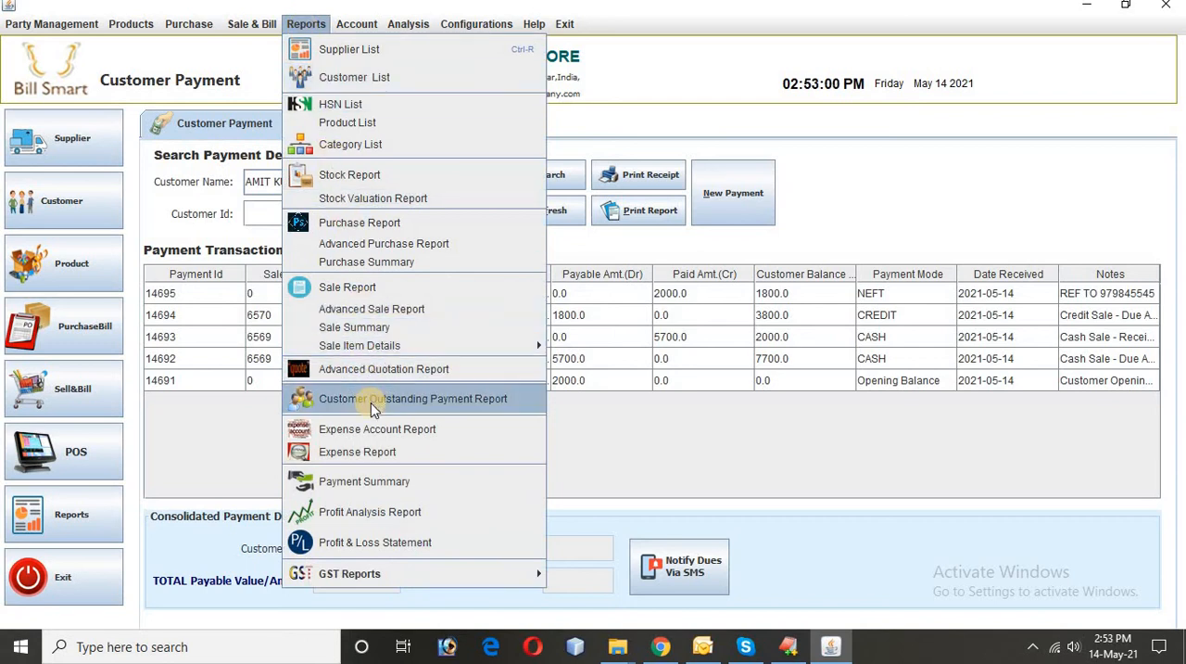
pyautogui.click(461, 405)
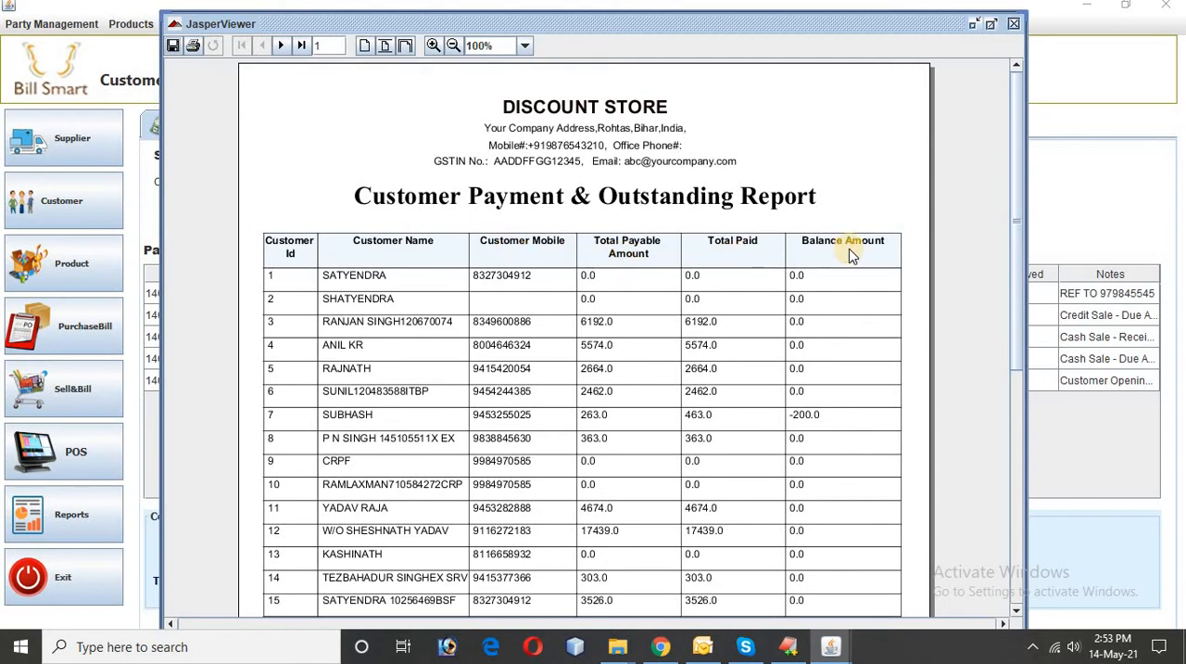
pyautogui.scroll(-3, 851, 249)
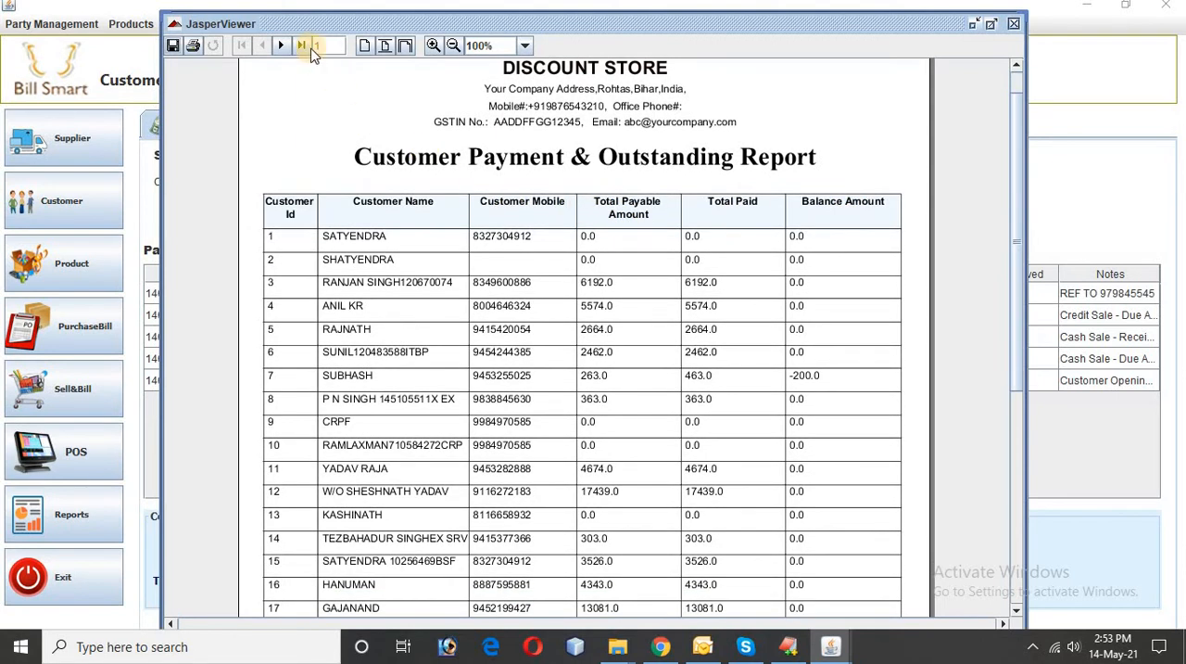
pyautogui.click(303, 46)
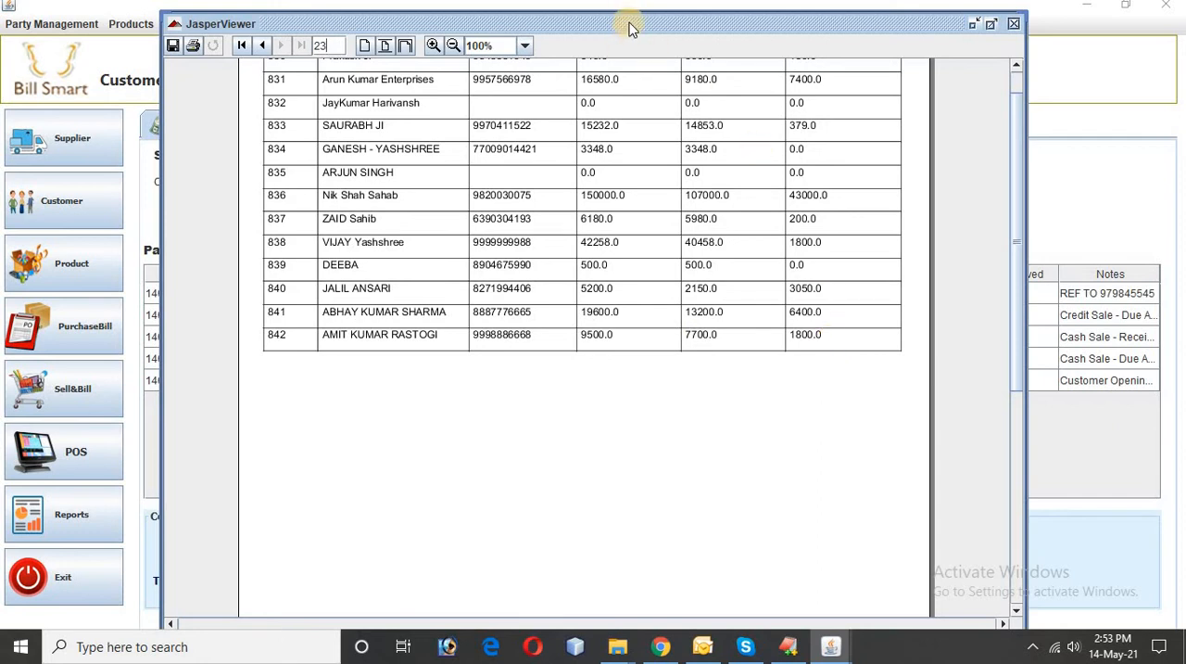
pyautogui.moveTo(629, 24); pyautogui.dragTo(784, 263)
# Step: Generate the customer's ledger again and compare its debit balance with their row in the outstanding payment report
pyautogui.click(654, 212)
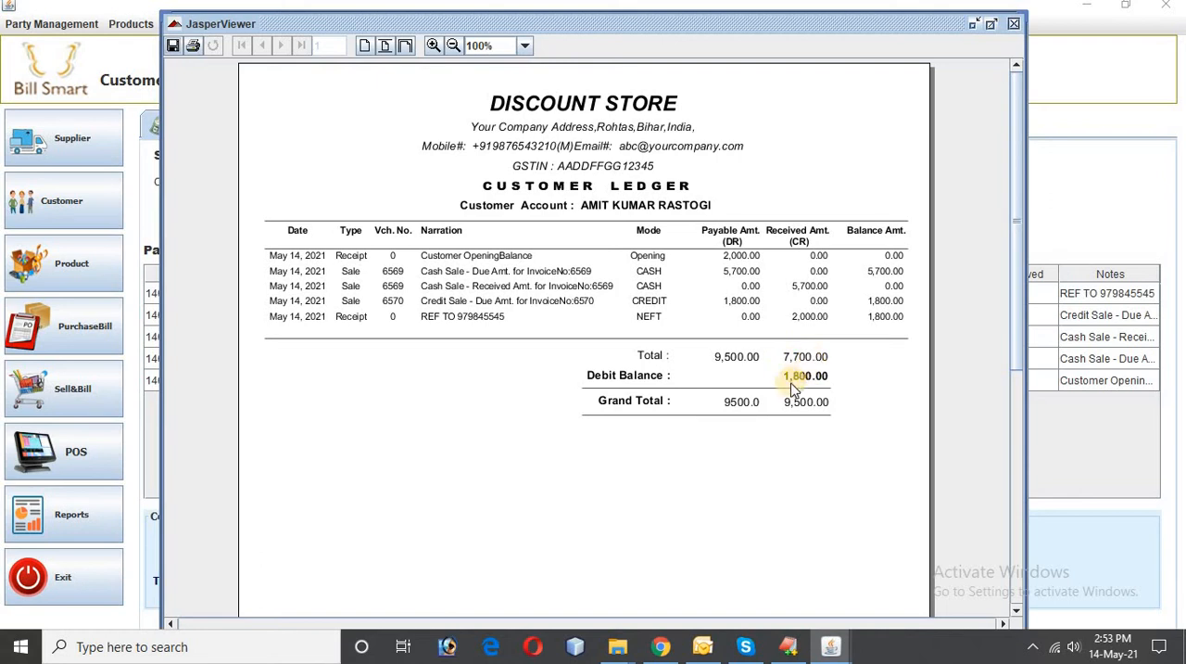
pyautogui.hotkey('alt', 'Tab')
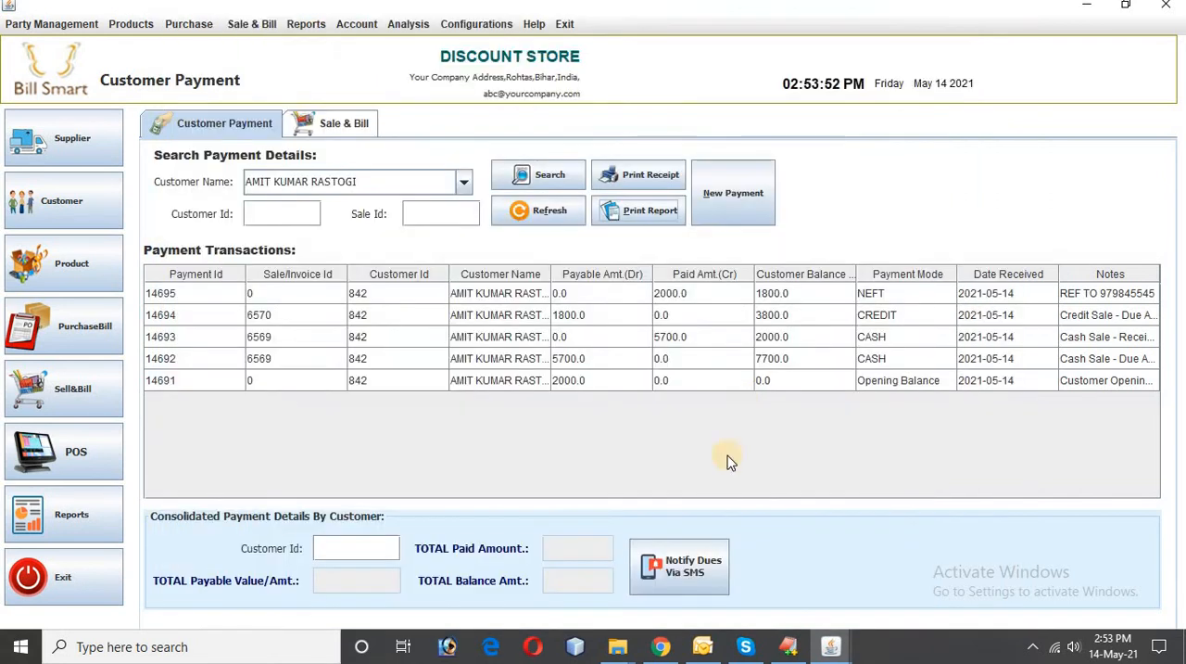
pyautogui.moveTo(830, 646)
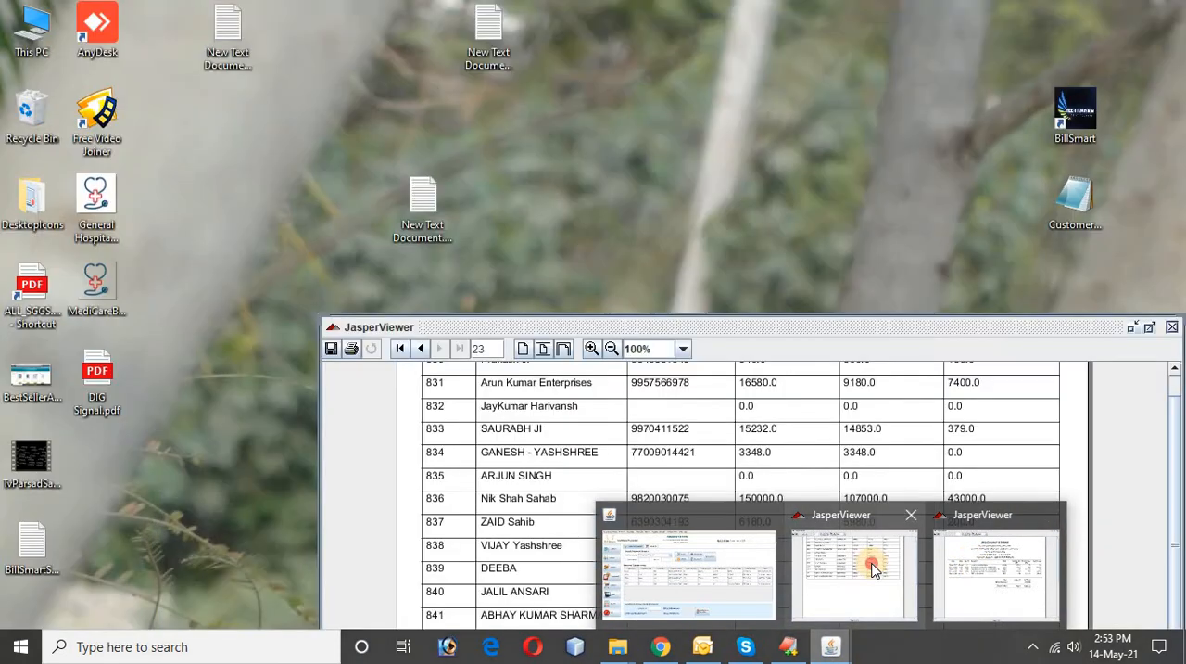
pyautogui.click(871, 563)
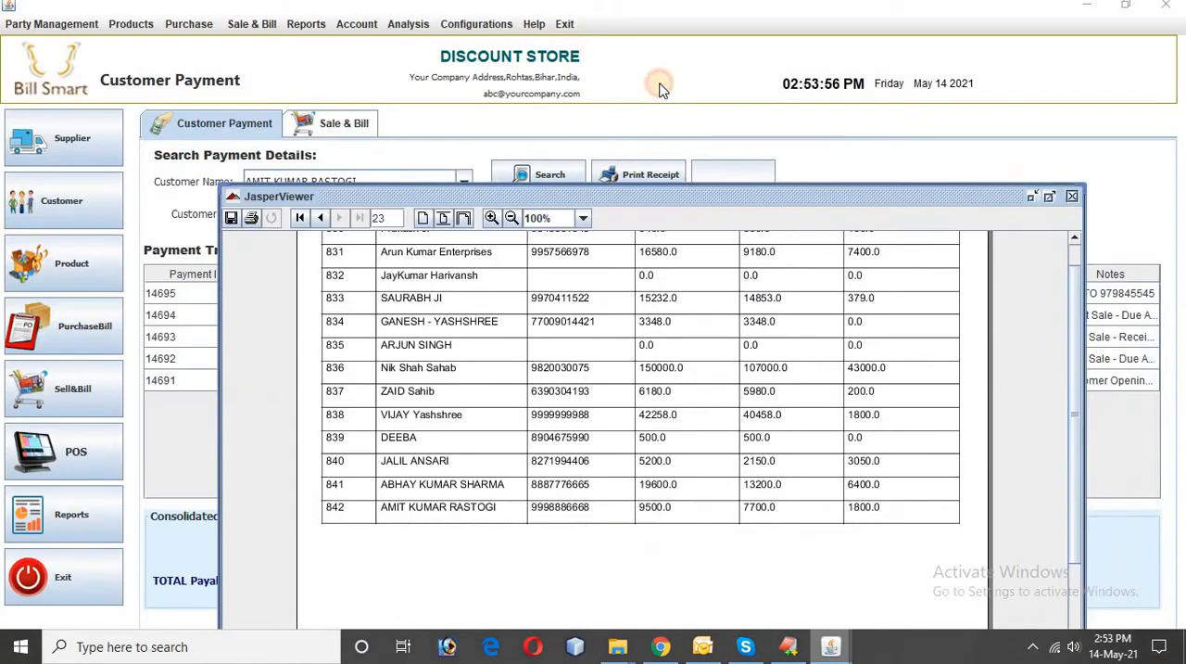
pyautogui.scroll(1, 718, 255)
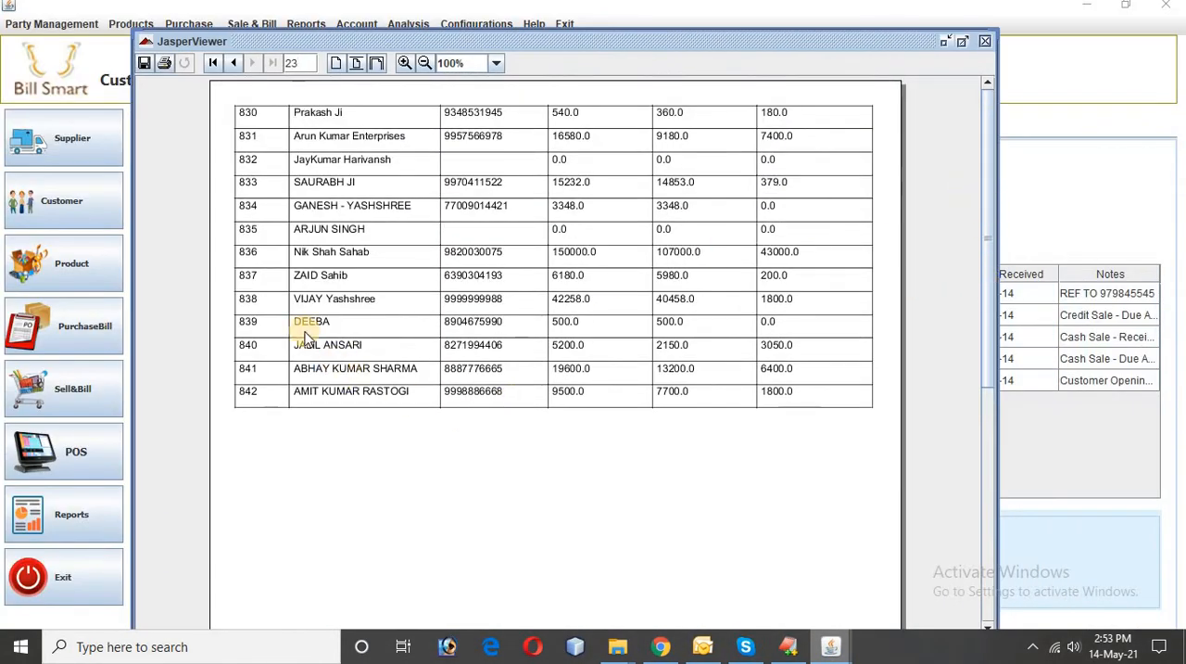
pyautogui.hotkey('alt', 'Tab')
# Step: Visit the sale records, return to the customer payments and look up another customer's transactions by customer ID
pyautogui.click(351, 127)
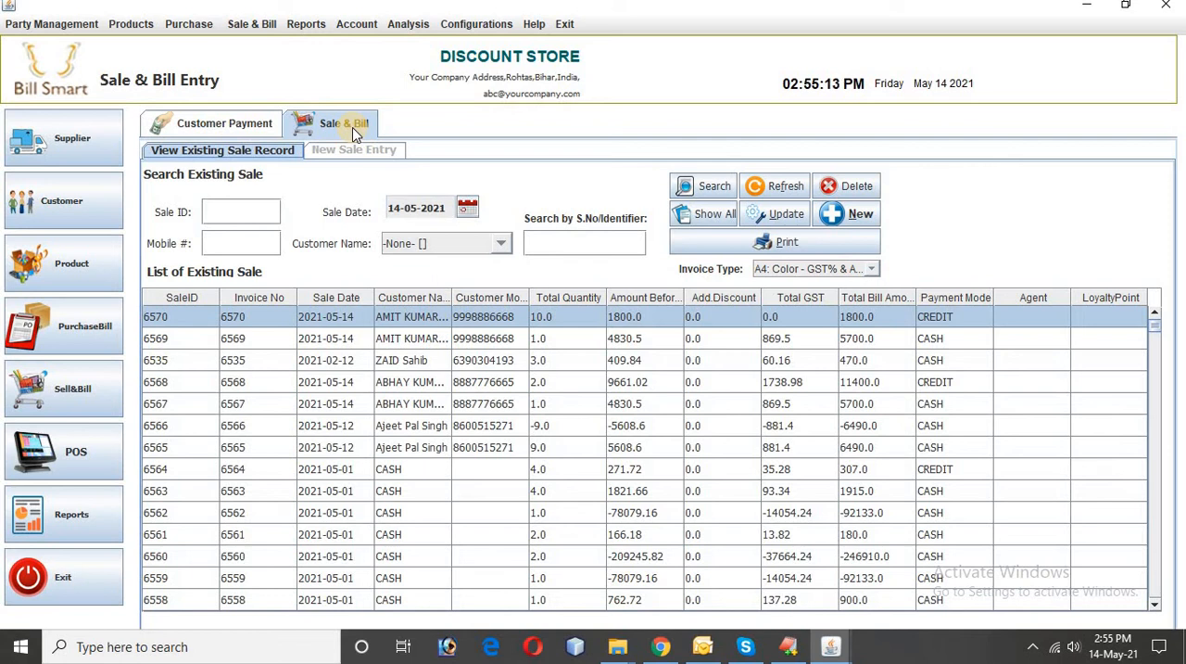
pyautogui.click(240, 127)
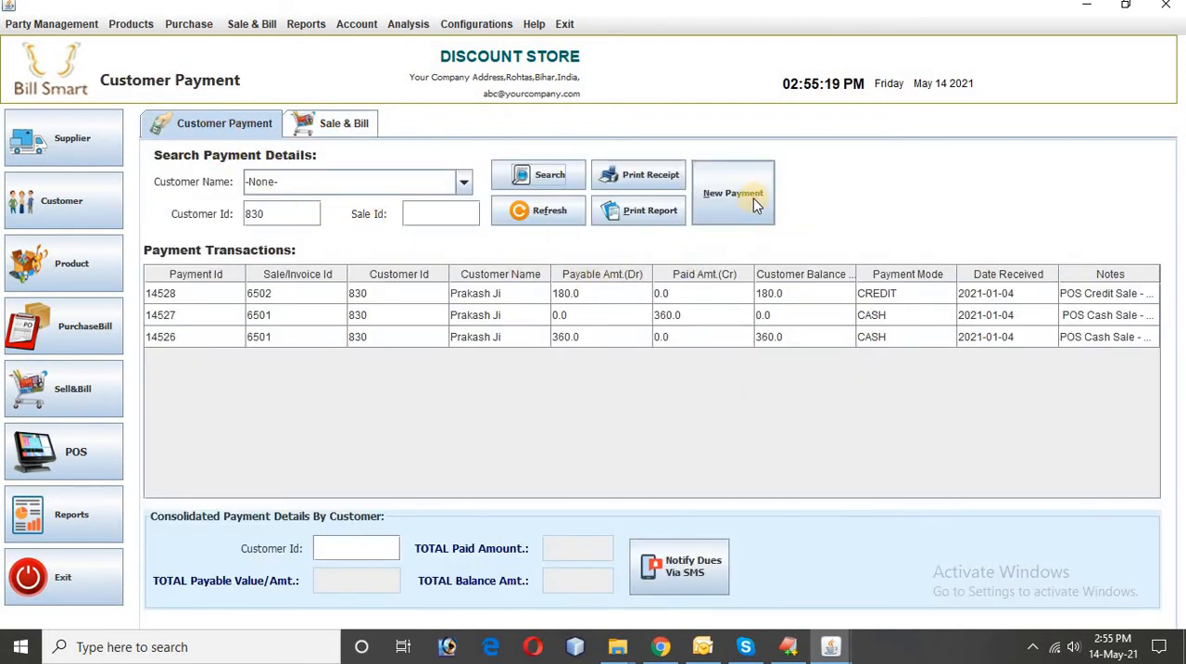
# Step: In the existing sale records, refresh the list, select the customer's credit sale of 1800 and widen the customer name column
pyautogui.click(326, 127)
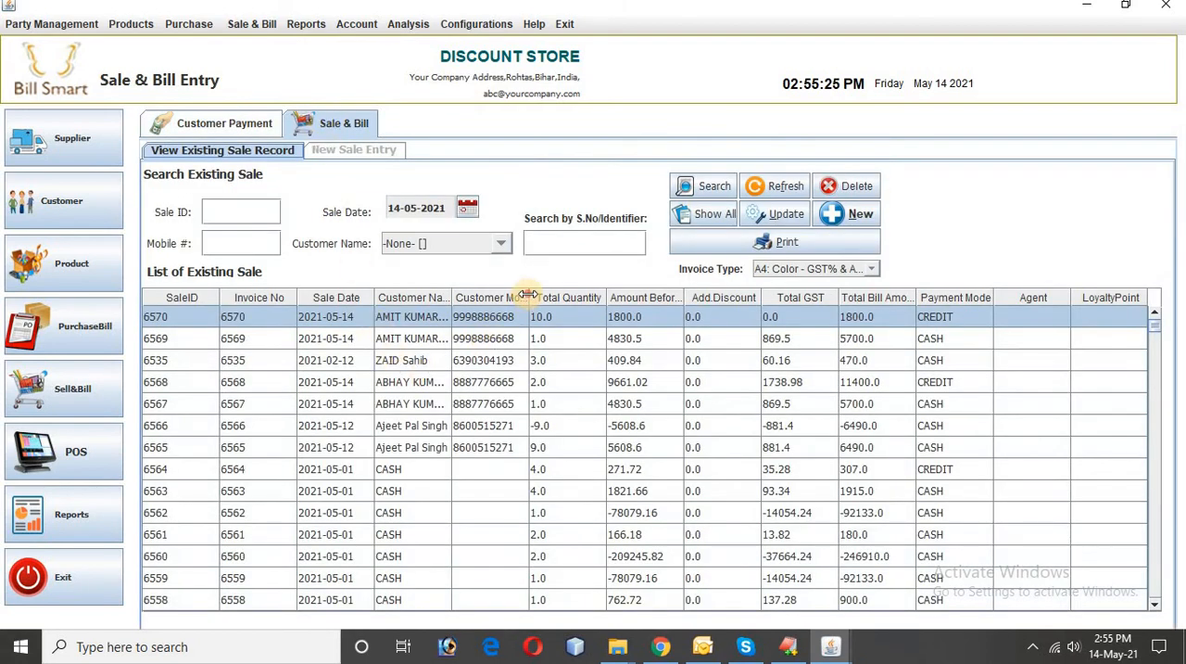
pyautogui.moveTo(527, 294); pyautogui.dragTo(618, 297)
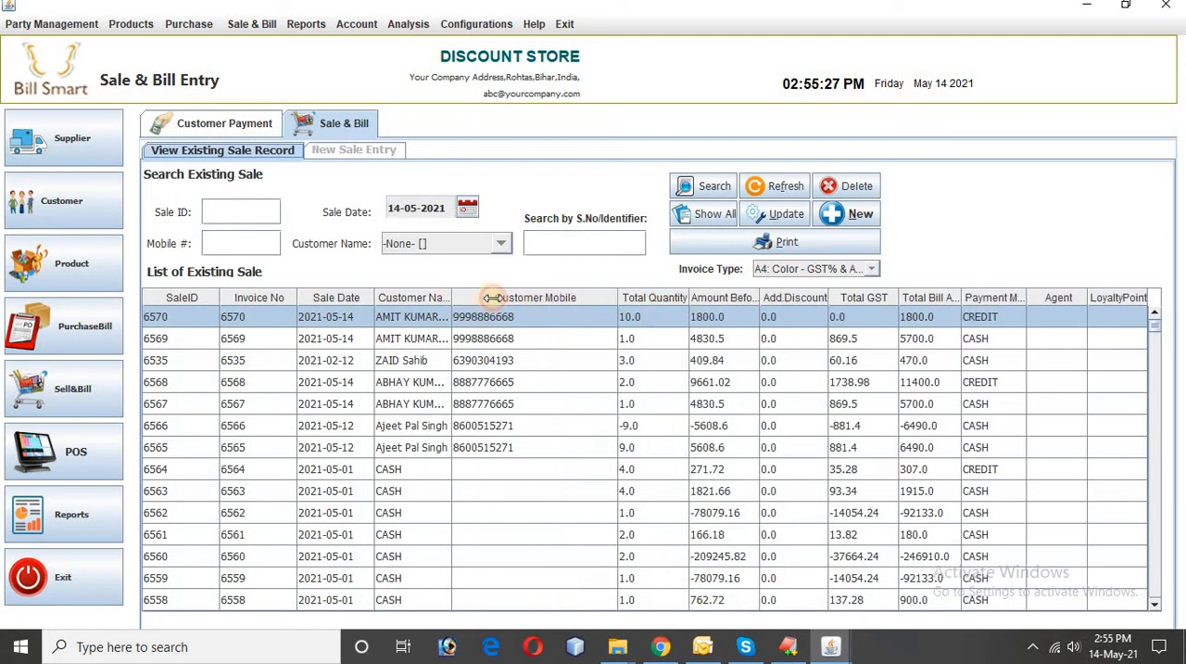
pyautogui.moveTo(492, 298); pyautogui.dragTo(525, 298)
pyautogui.click(781, 188)
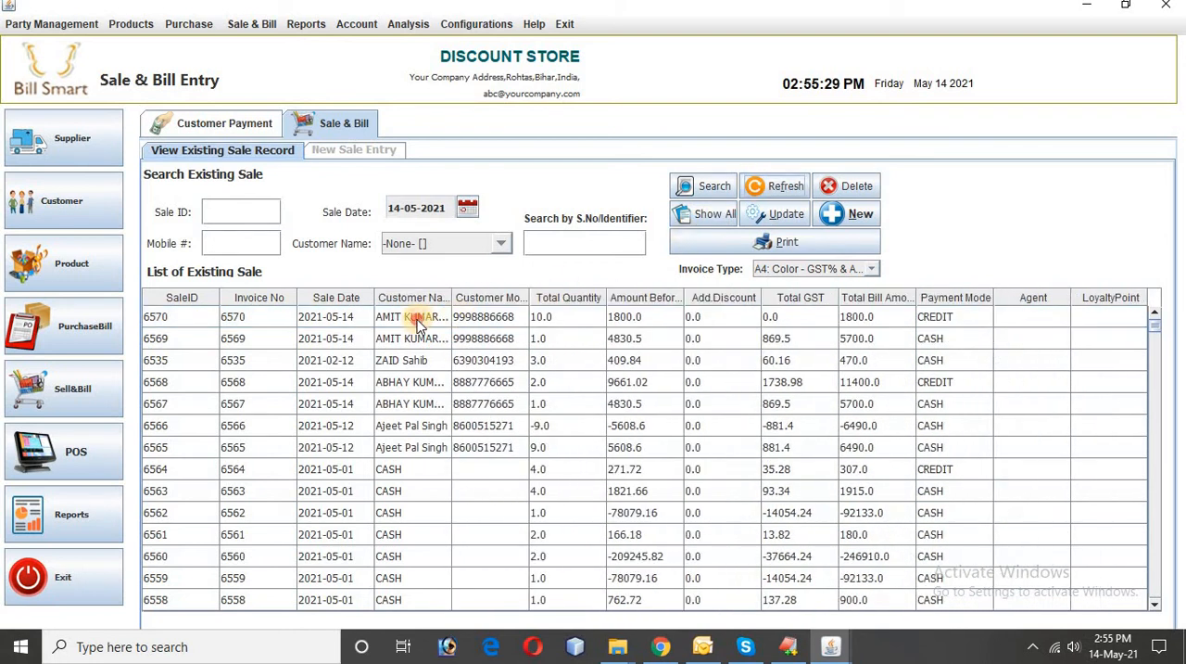
pyautogui.click(417, 320)
pyautogui.moveTo(452, 296); pyautogui.dragTo(544, 298)
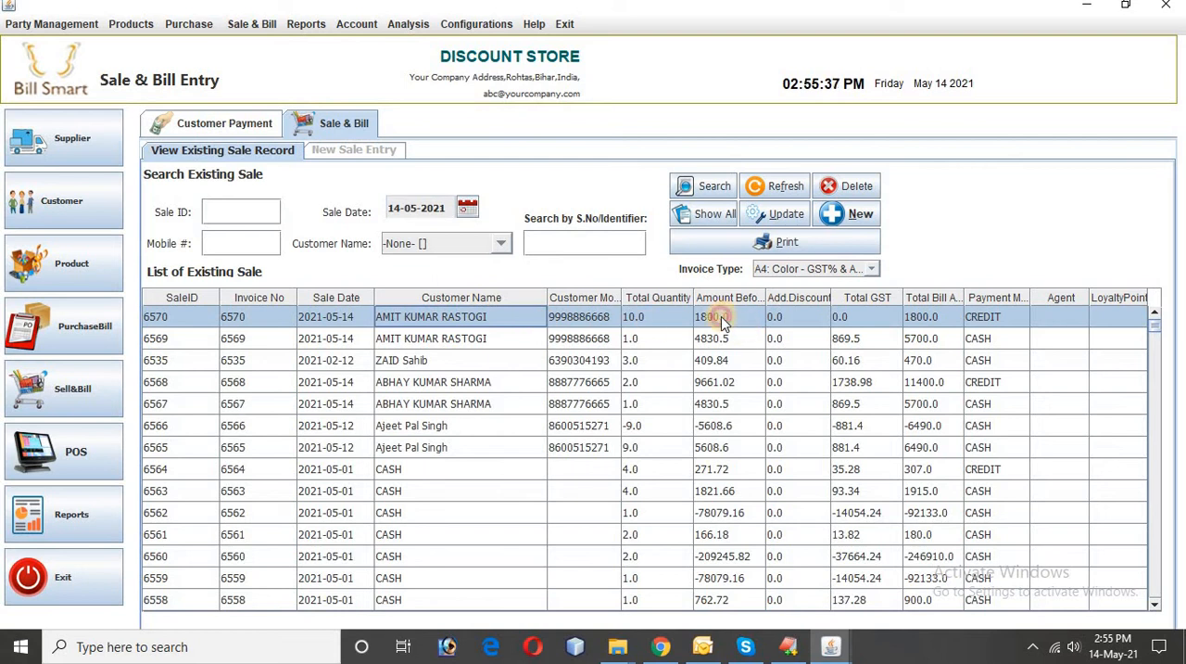
# Step: Update the selected credit sale by setting the ALCHEMIST item's quantity to 5, and save the sale
pyautogui.click(784, 219)
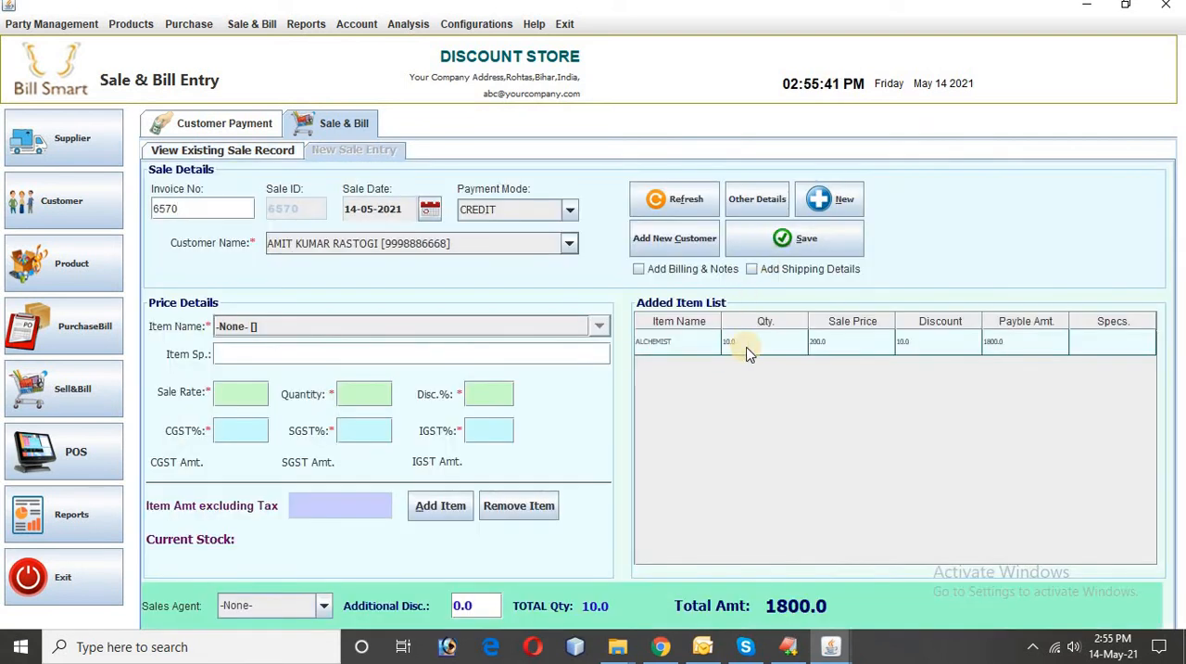
pyautogui.doubleClick(819, 345)
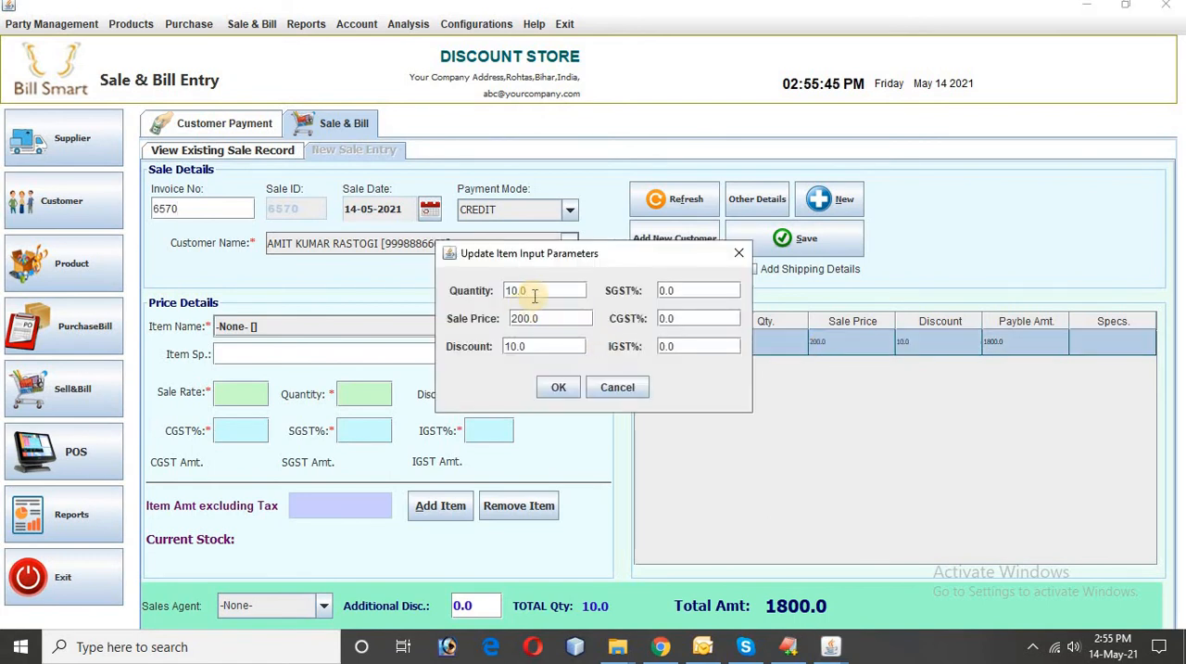
pyautogui.moveTo(535, 295); pyautogui.dragTo(494, 293)
pyautogui.press('BackSpace')
pyautogui.write('5')
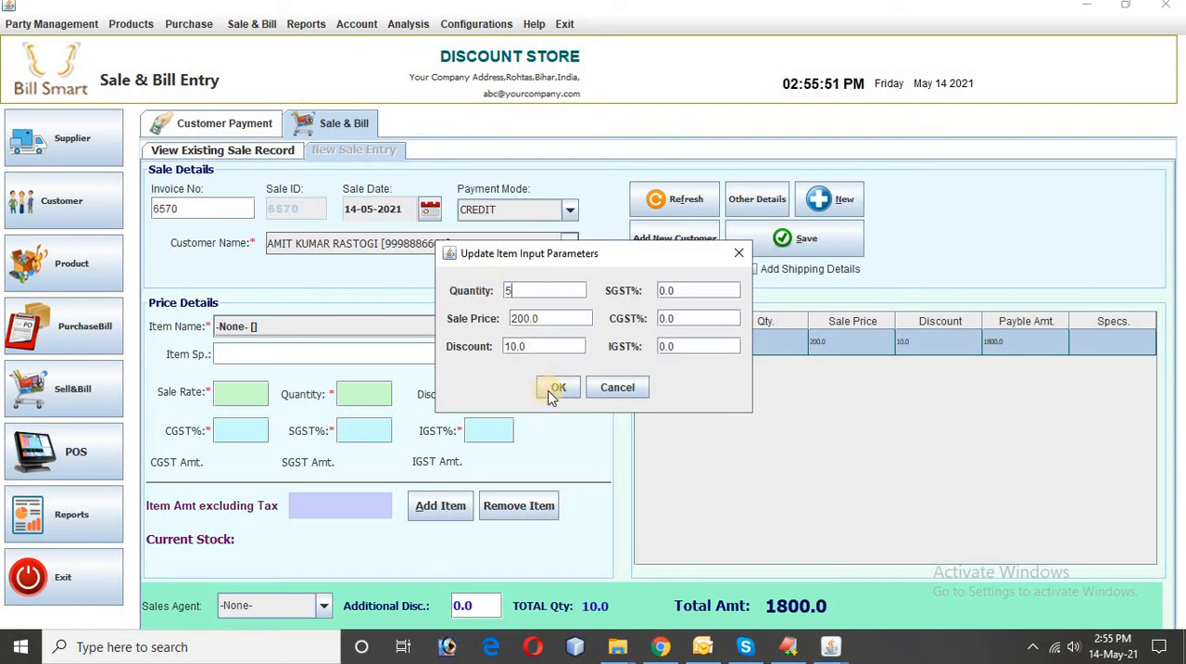
pyautogui.click(549, 389)
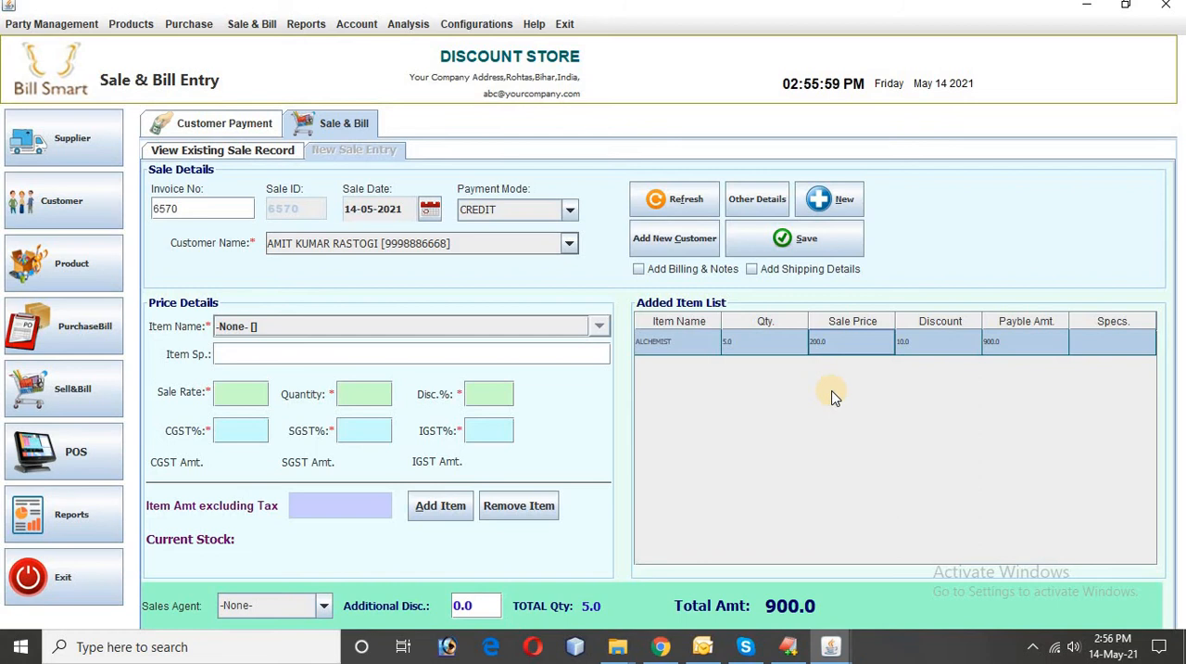
pyautogui.click(795, 241)
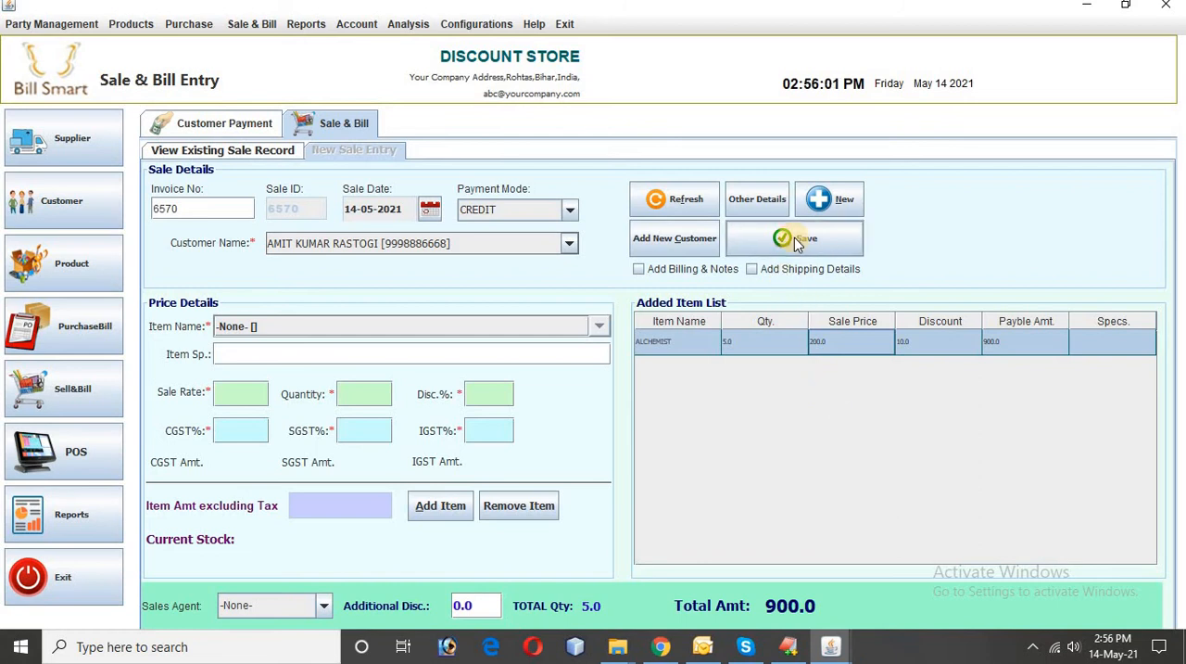
pyautogui.click(795, 241)
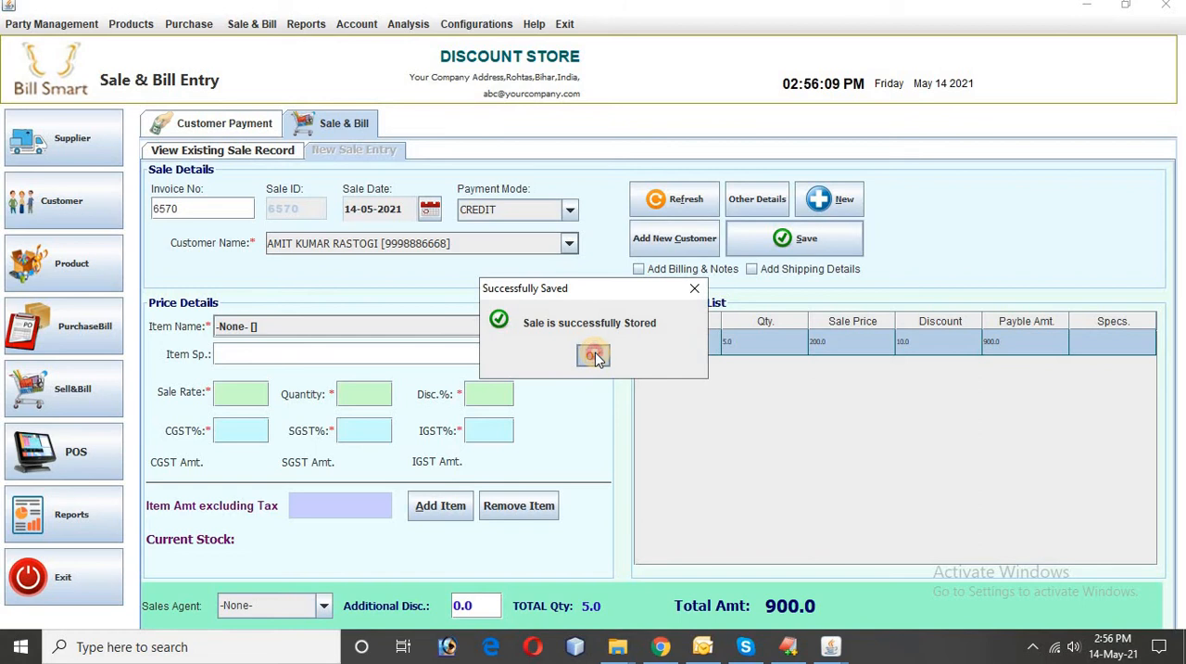
pyautogui.click(586, 354)
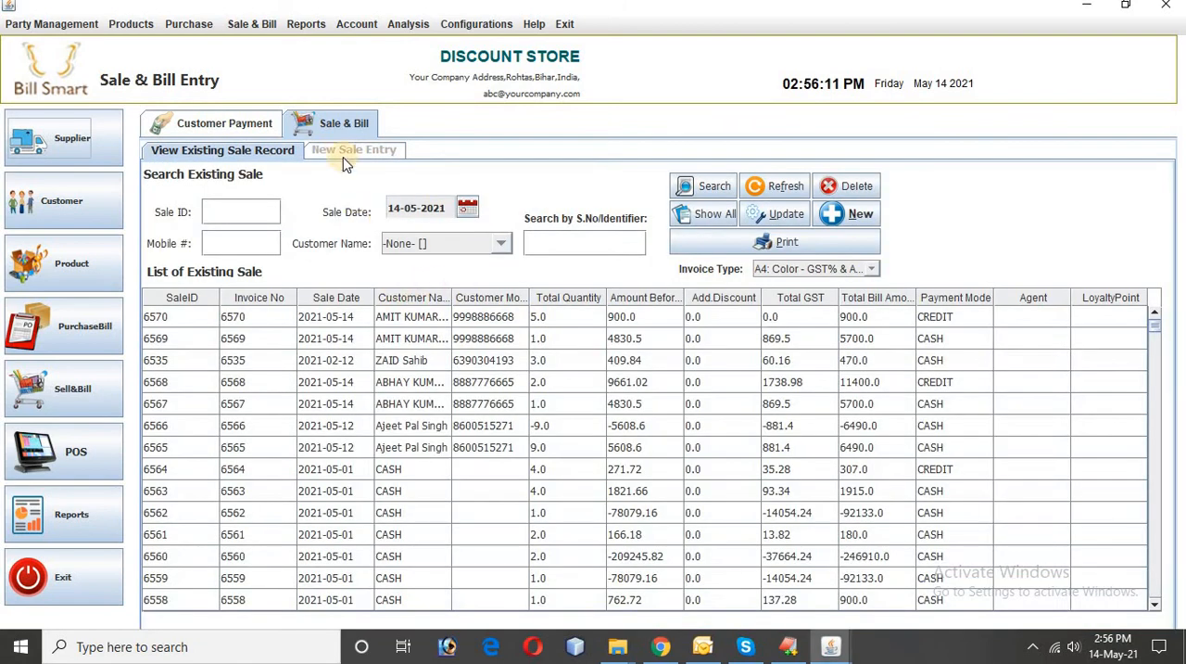
# Step: In the customer payments, clear the customer ID and look up the billed customer's payment transactions by name
pyautogui.click(227, 123)
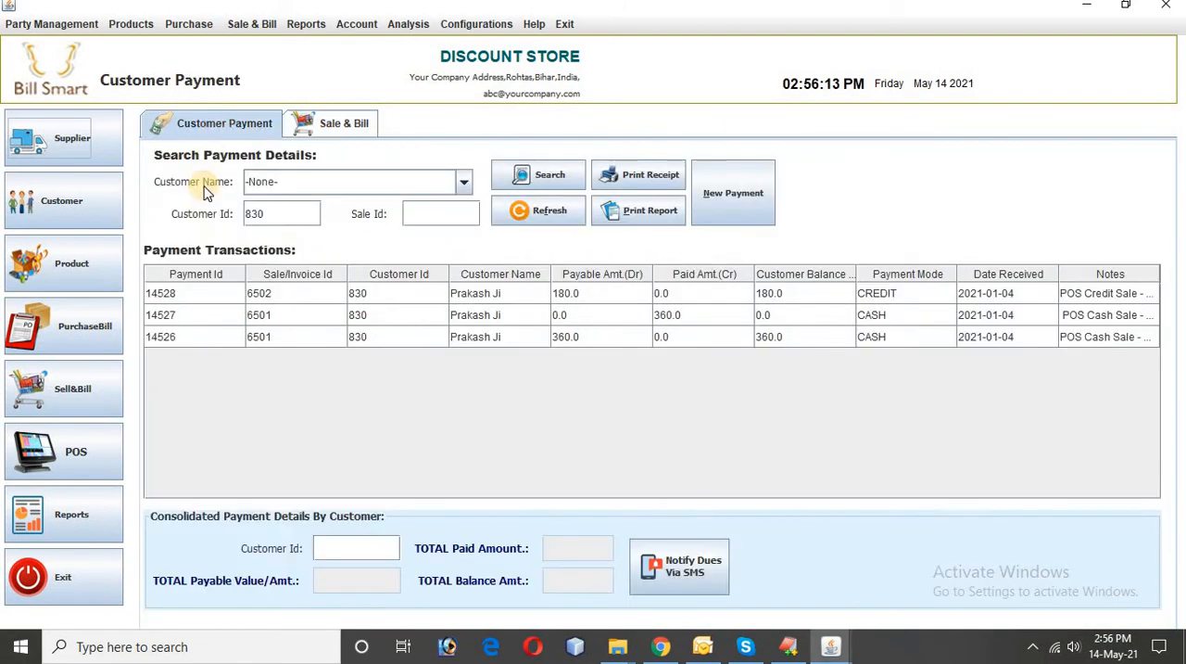
pyautogui.click(360, 184)
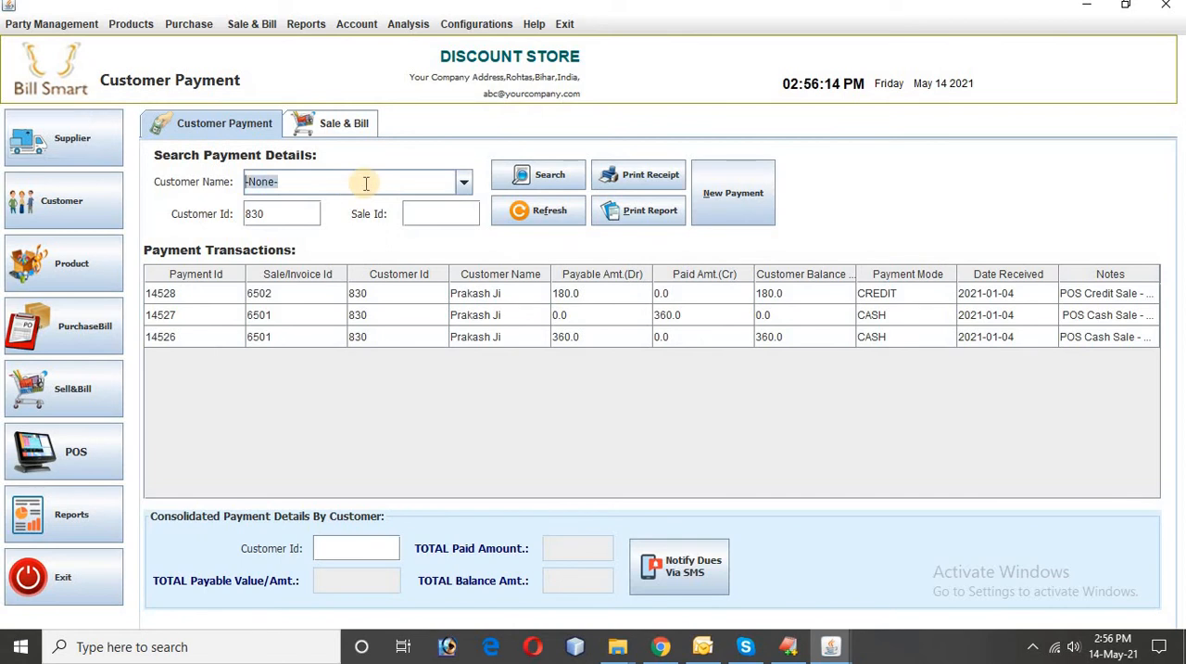
pyautogui.click(282, 223)
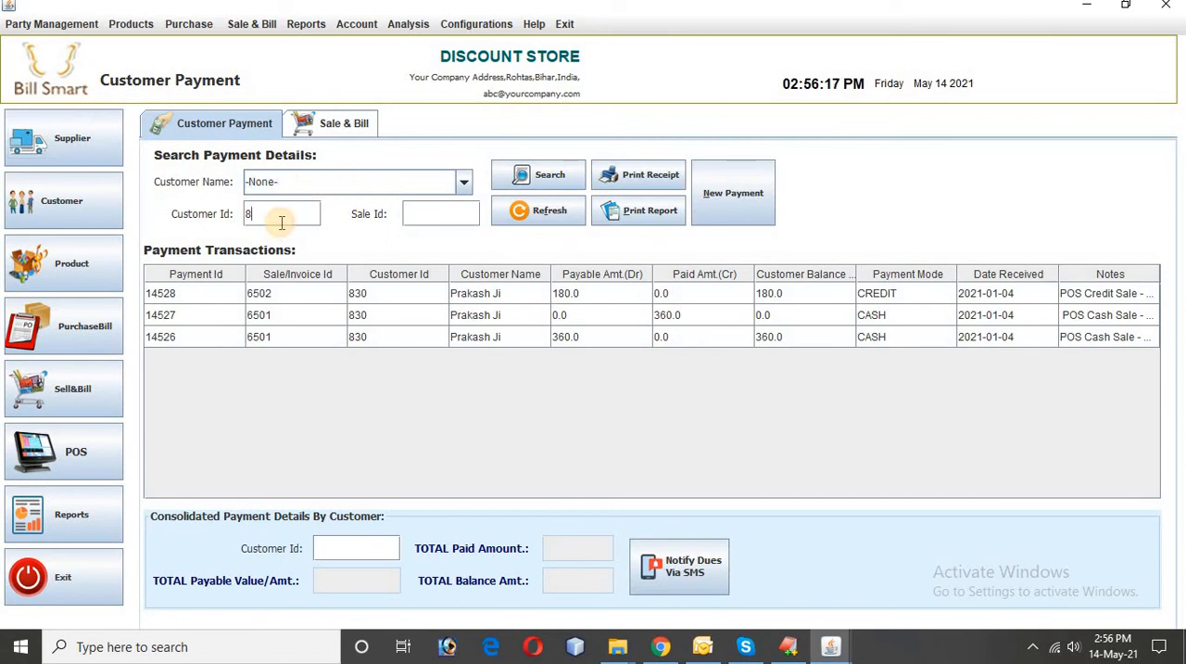
pyautogui.press('BackSpace')
pyautogui.click(283, 180)
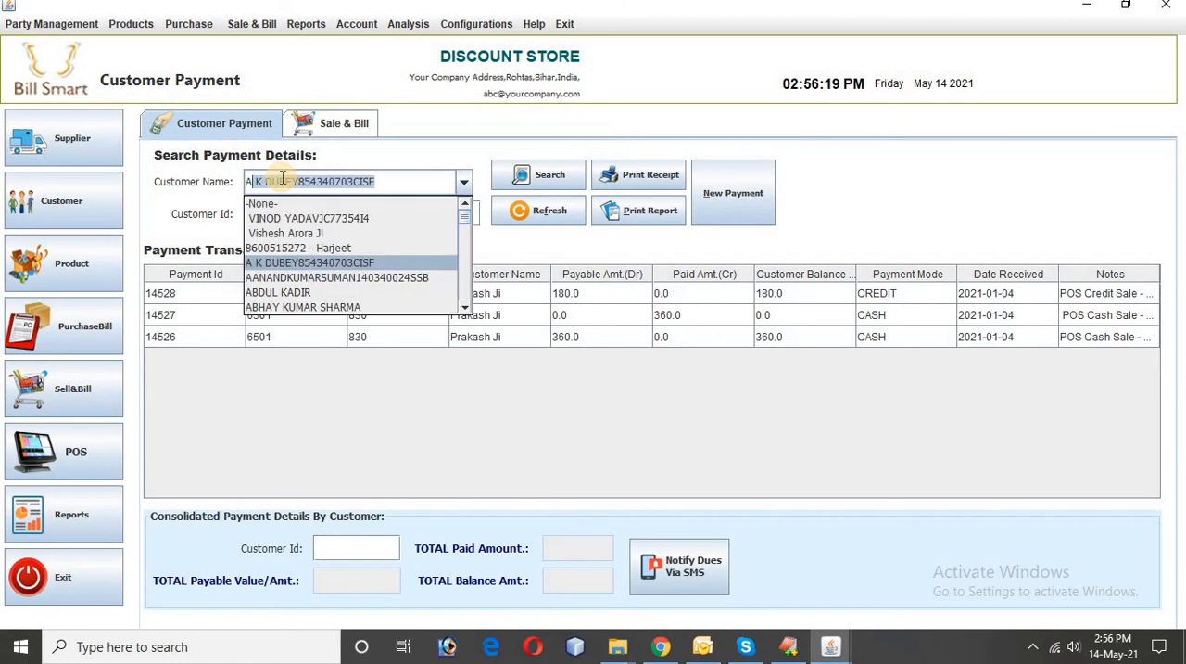
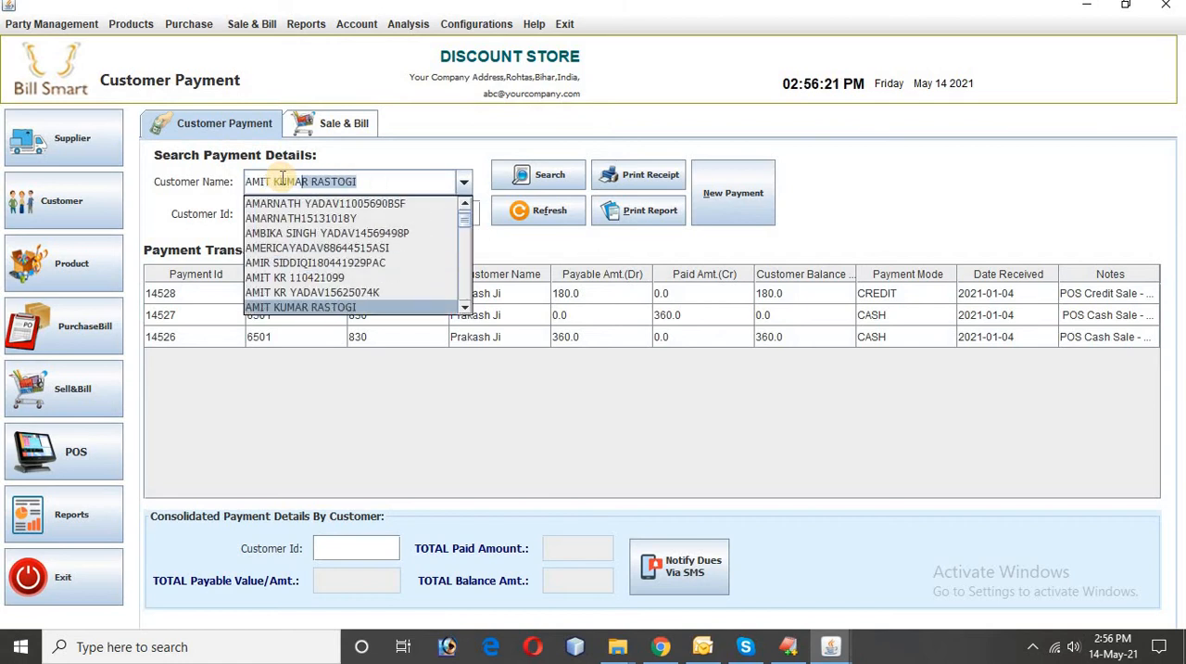
pyautogui.press('Return')
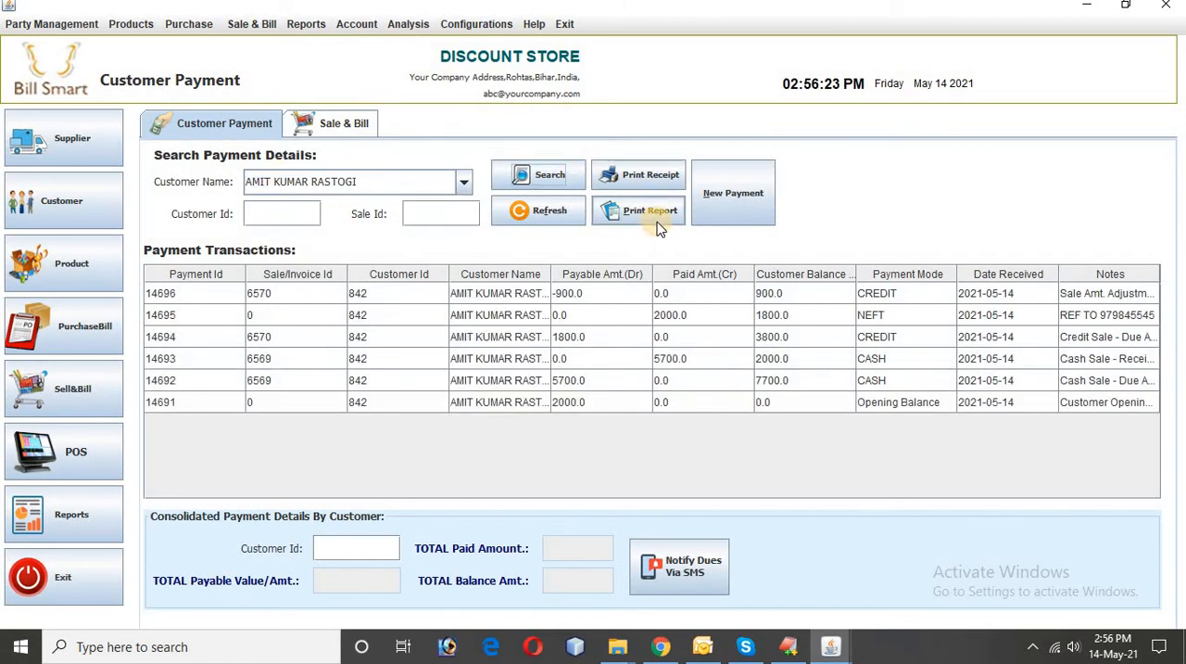
# Step: Generate the customer's ledger, enlarge it to 125% and examine the sale adjustment entry and debit balance
pyautogui.click(626, 213)
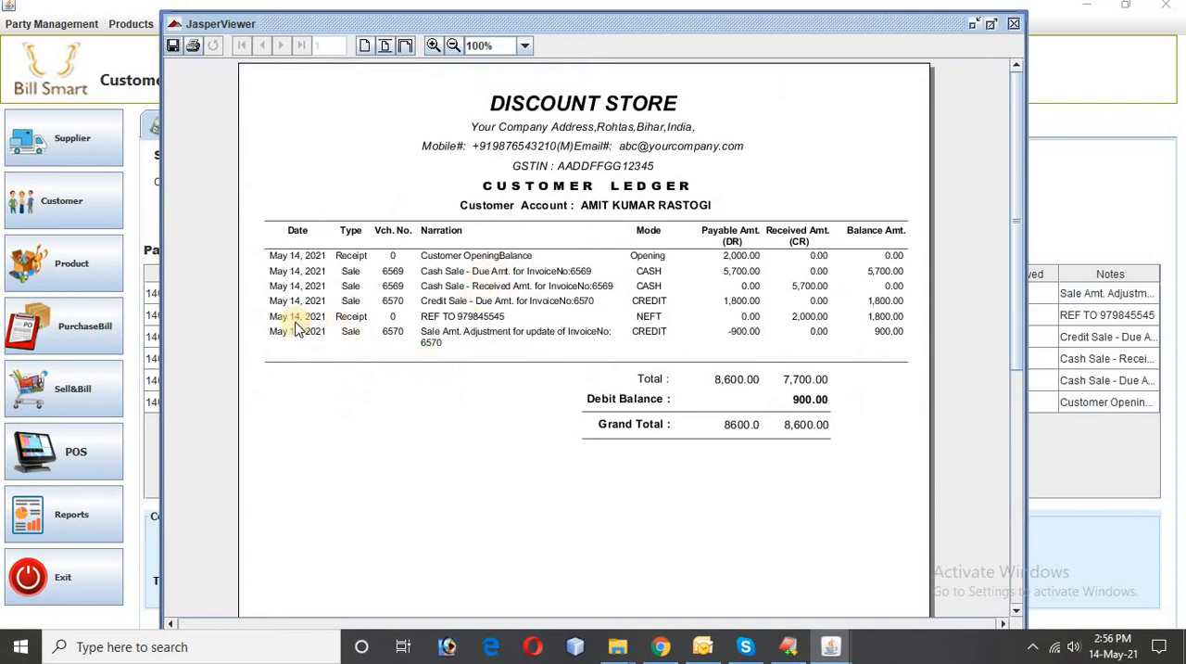
pyautogui.click(433, 45)
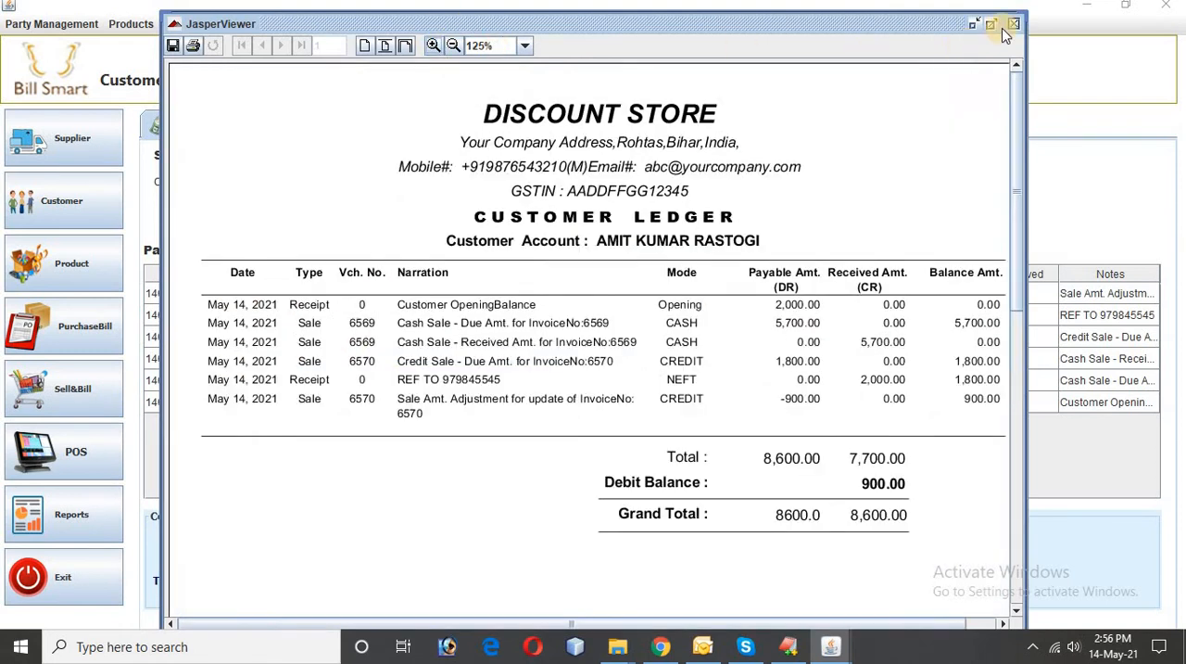
pyautogui.click(991, 23)
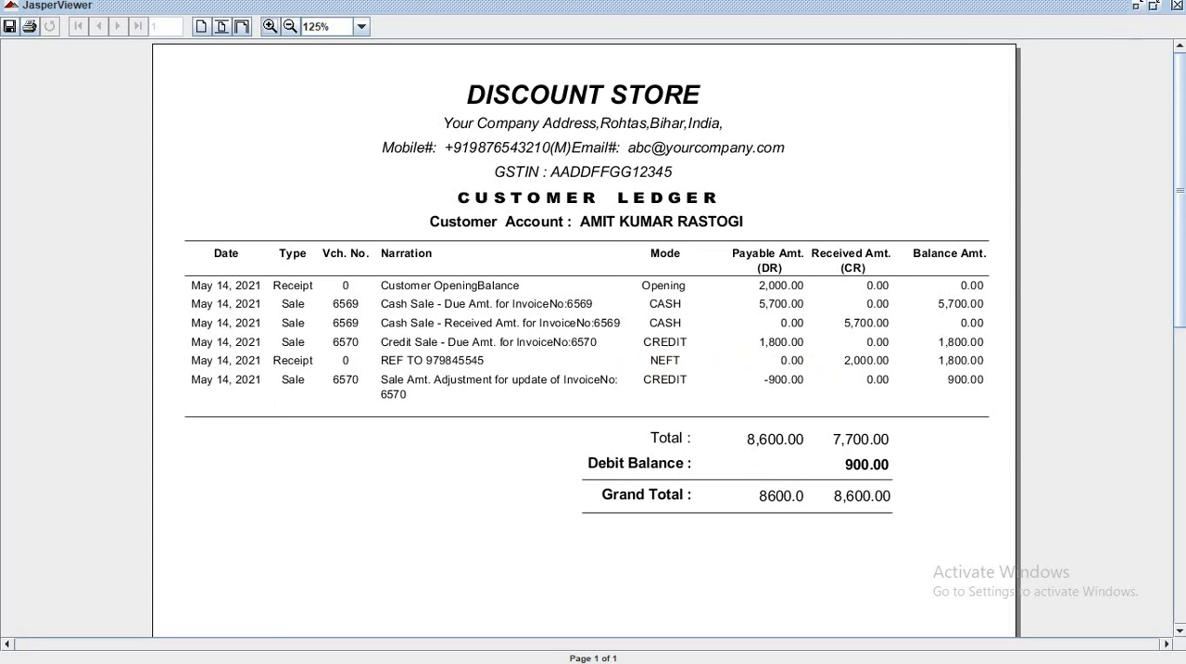
pyautogui.click(1177, 7)
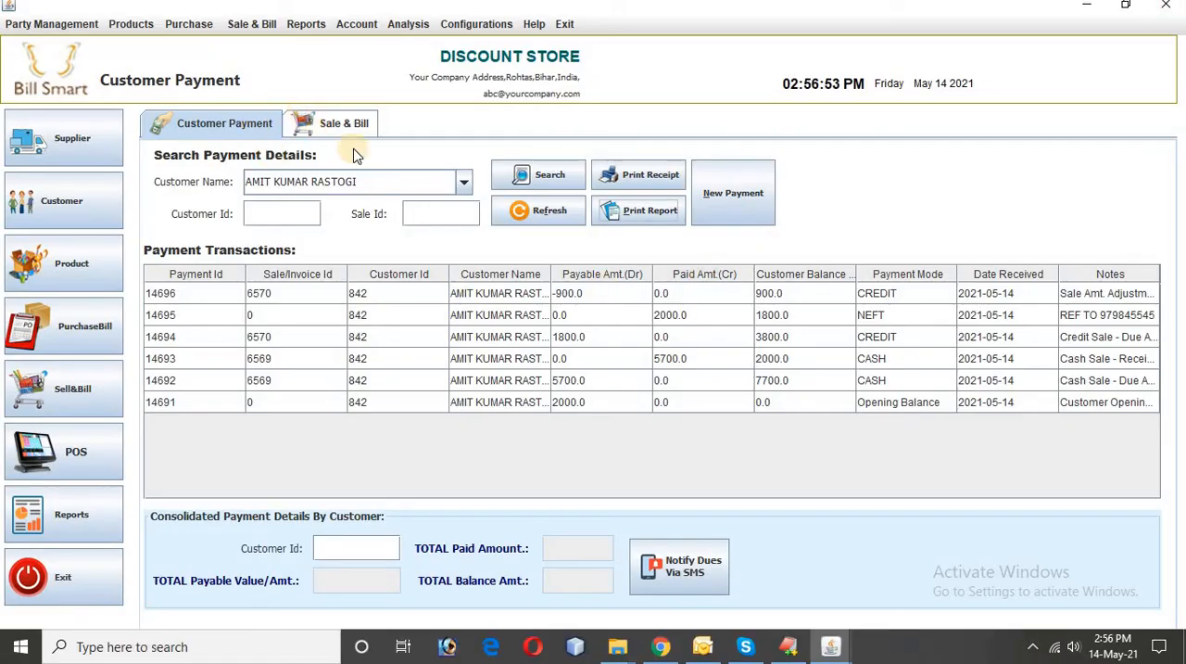
# Step: Return to the sale records and start a new cash sale for the same customer
pyautogui.click(344, 123)
pyautogui.click(468, 317)
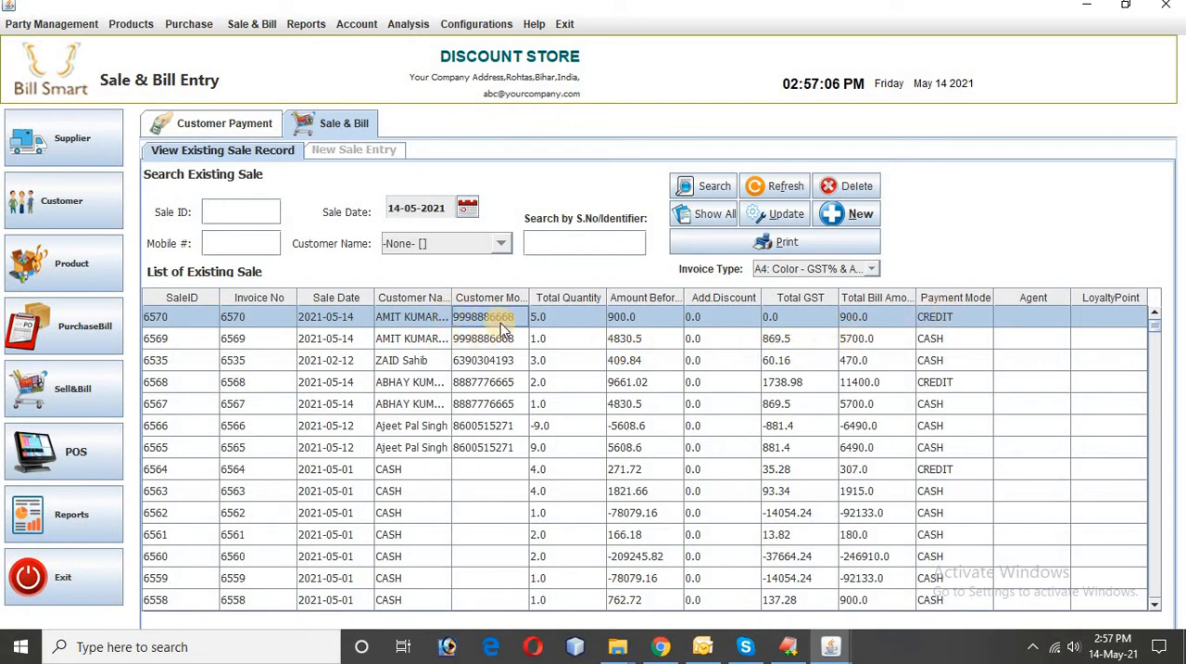
pyautogui.click(847, 215)
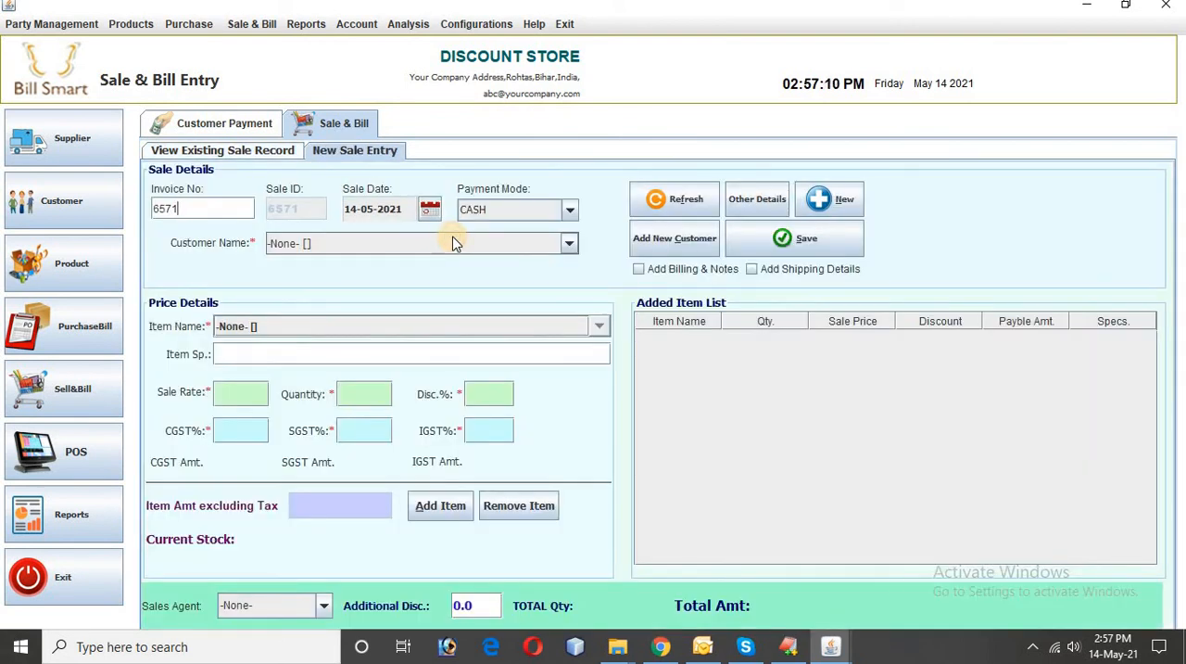
pyautogui.click(454, 243)
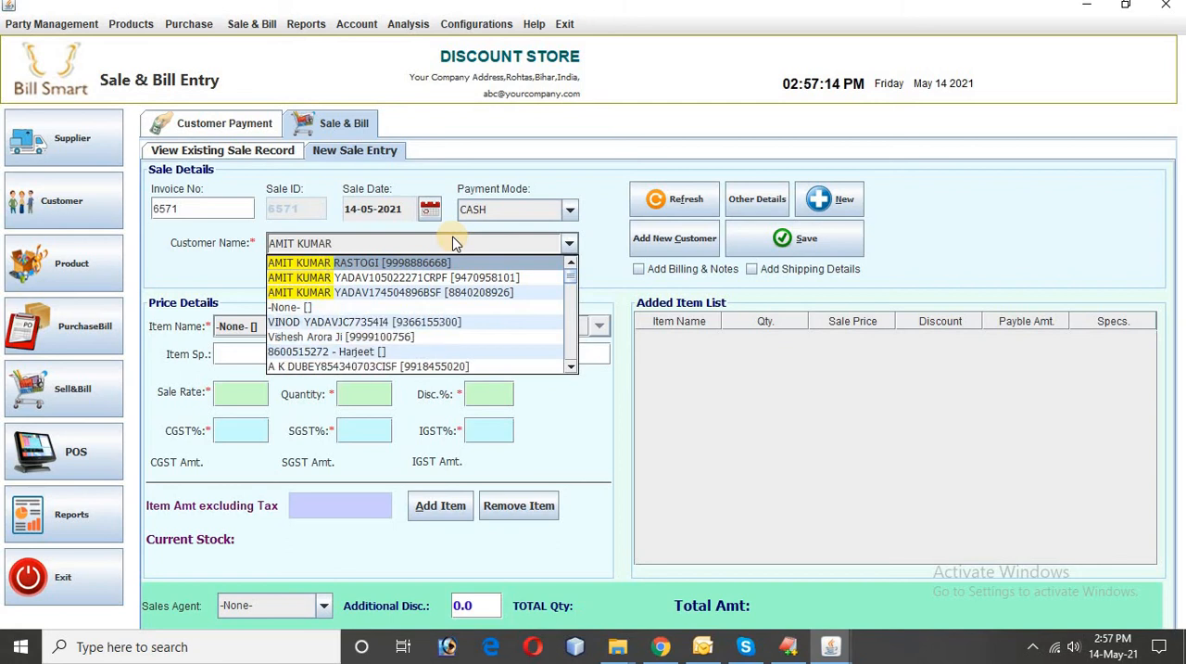
pyautogui.press('Return')
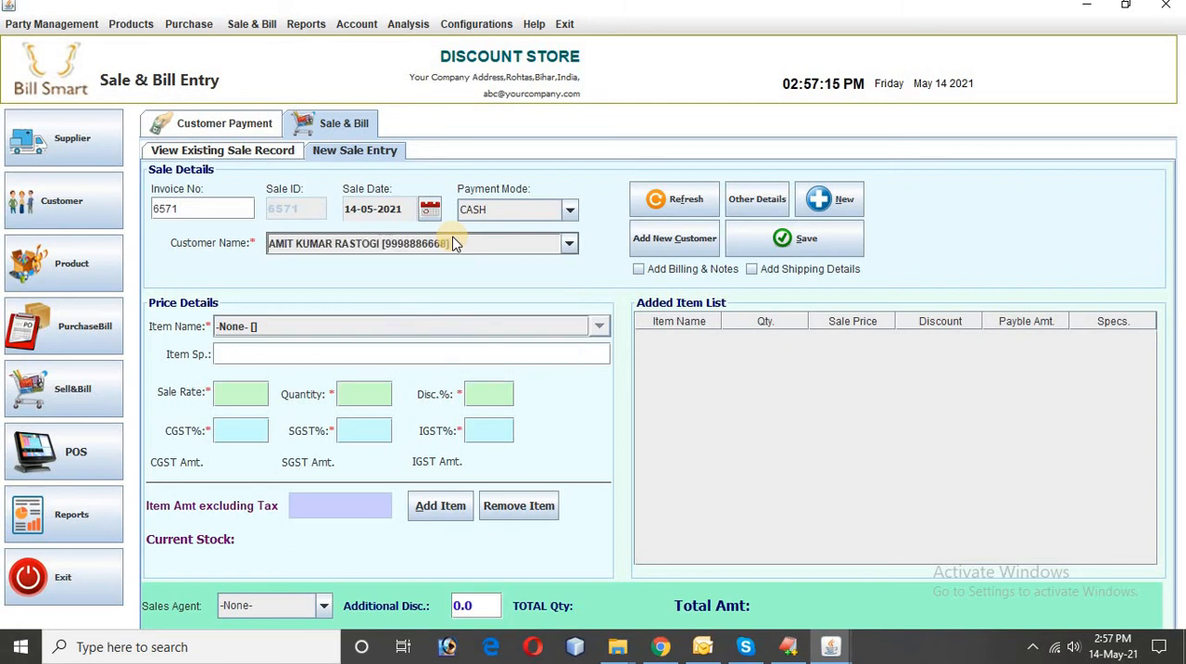
# Step: Add one EXCEL DJ UR75CM at a sale rate of 5700 to the cash sale and save it
pyautogui.click(598, 329)
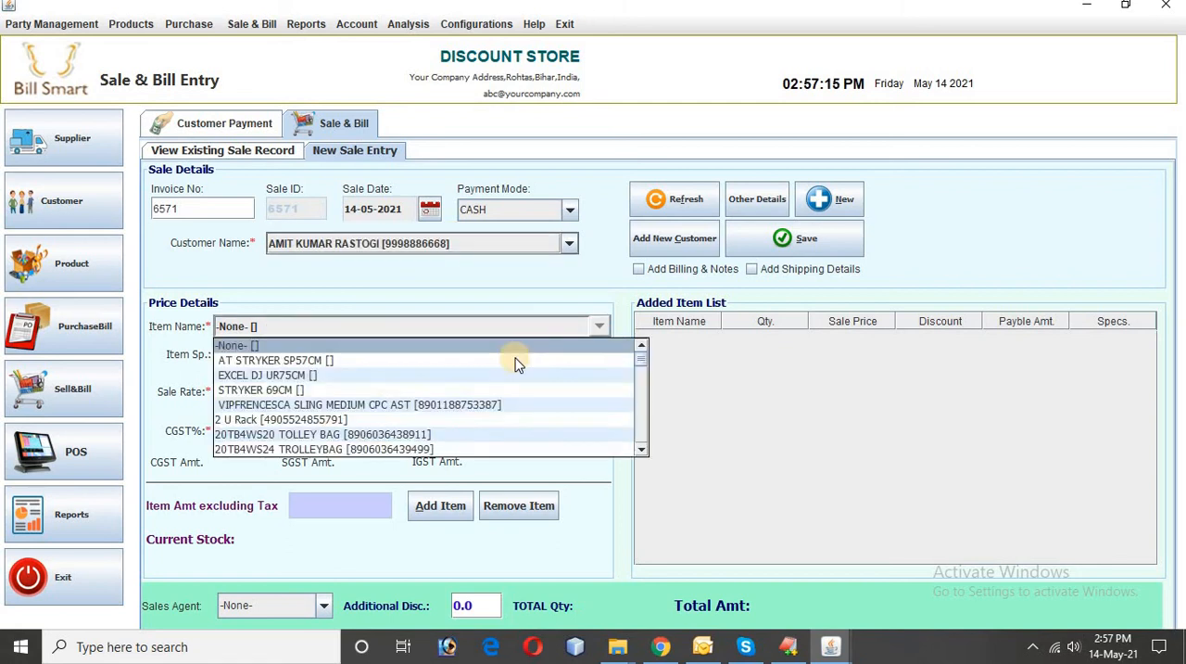
pyautogui.click(271, 375)
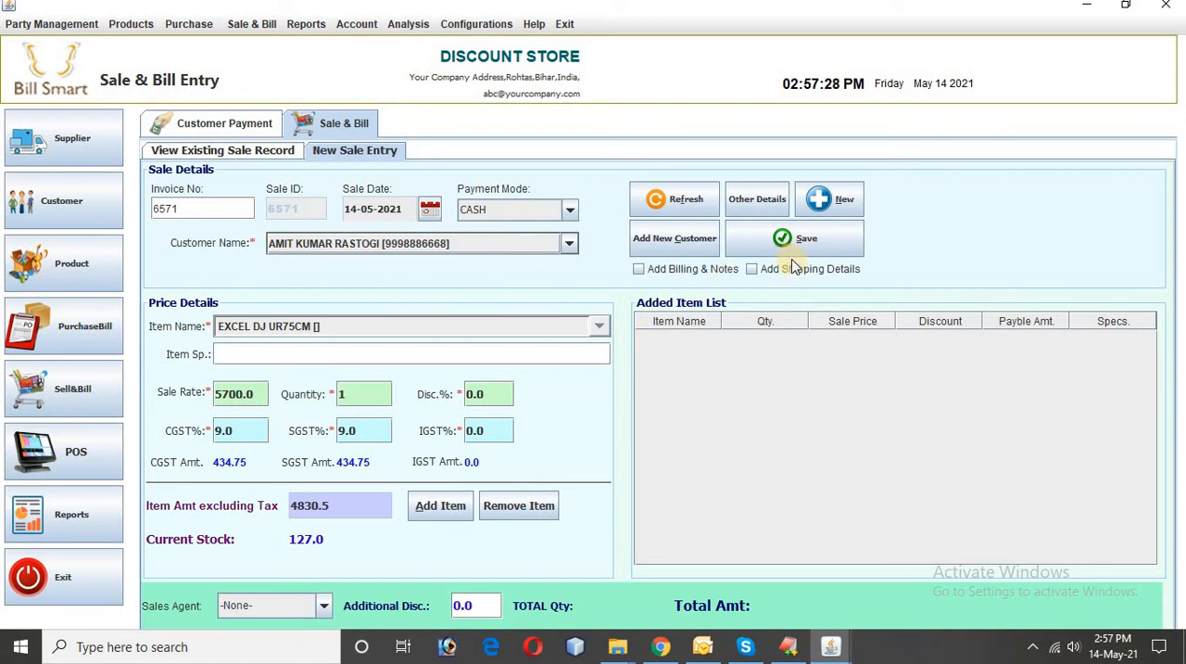
pyautogui.click(448, 505)
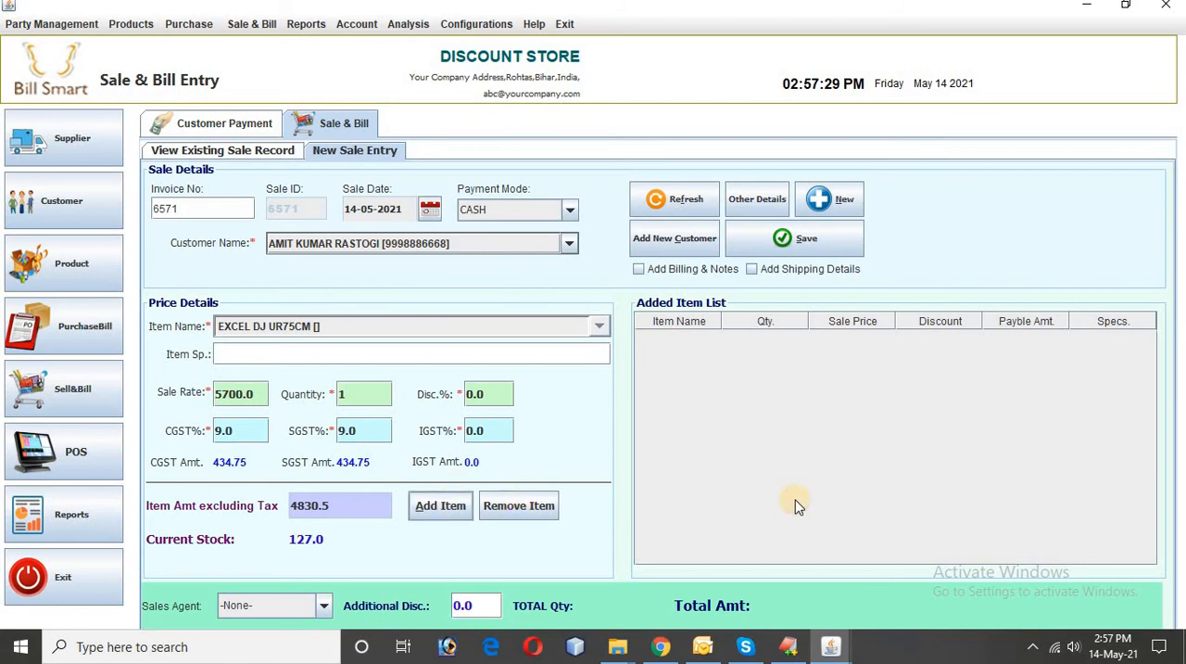
pyautogui.click(806, 246)
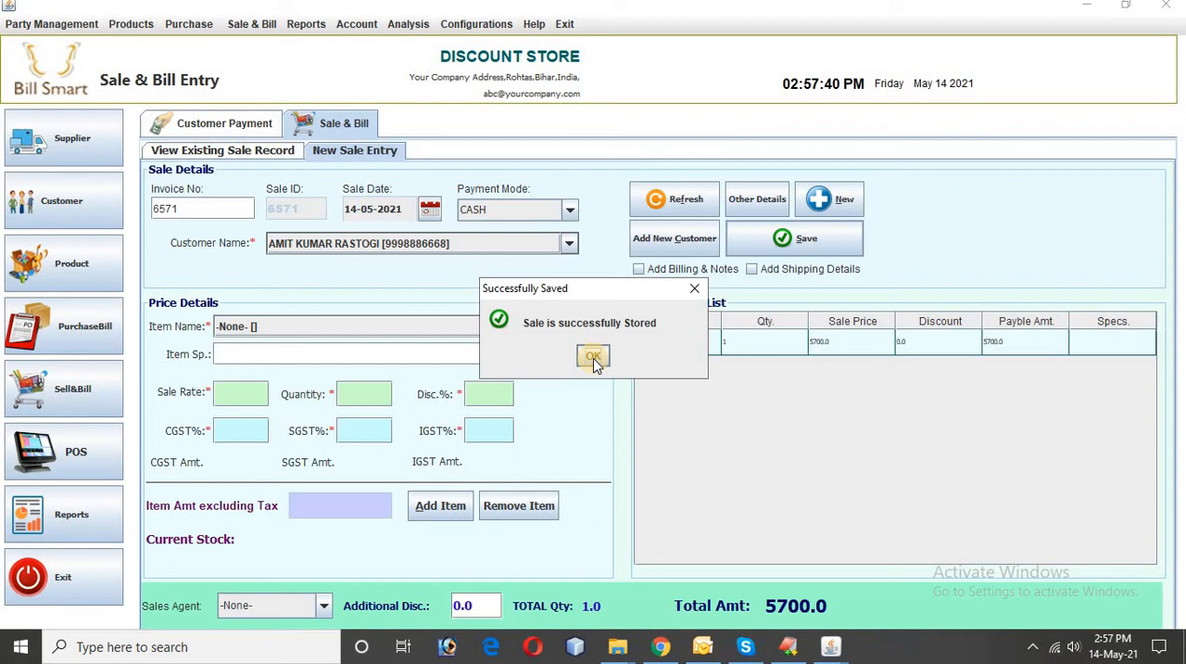
pyautogui.click(593, 358)
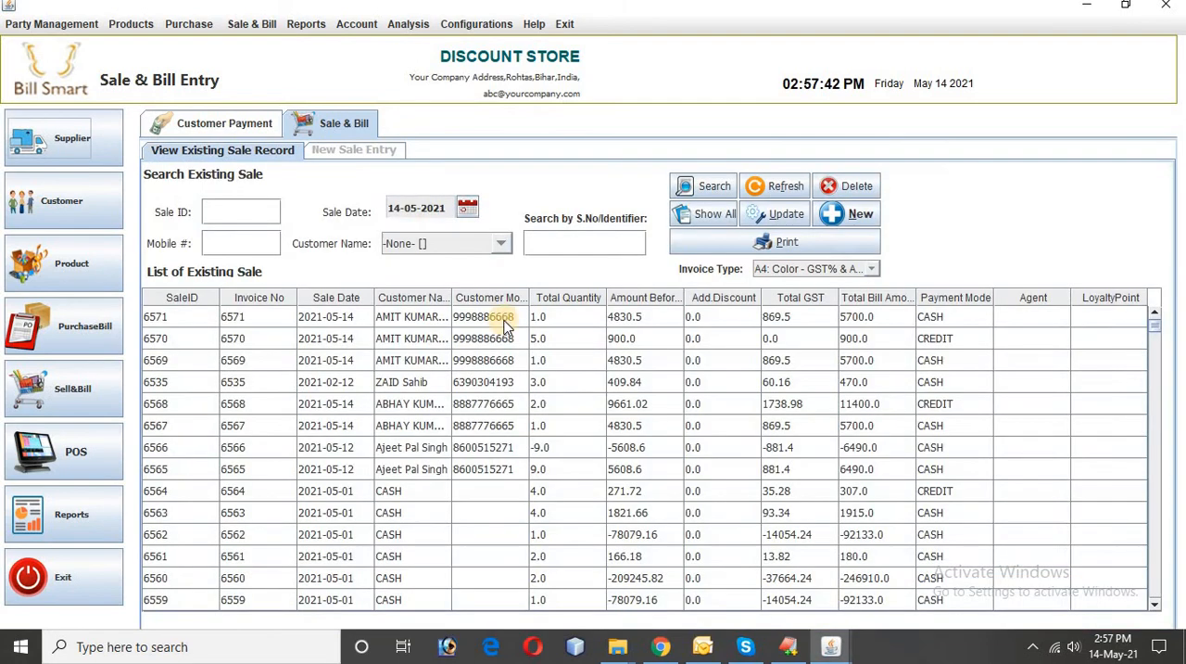
# Step: Refresh the customer payment transactions and choose the same customer by name
pyautogui.click(232, 123)
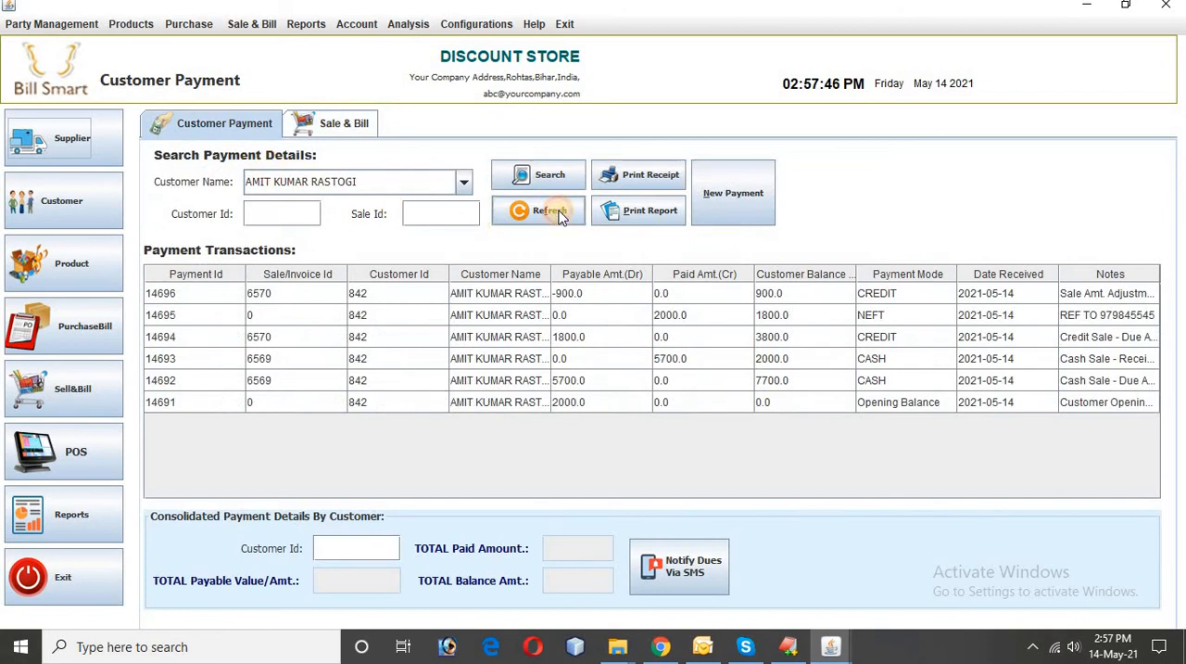
pyautogui.click(545, 211)
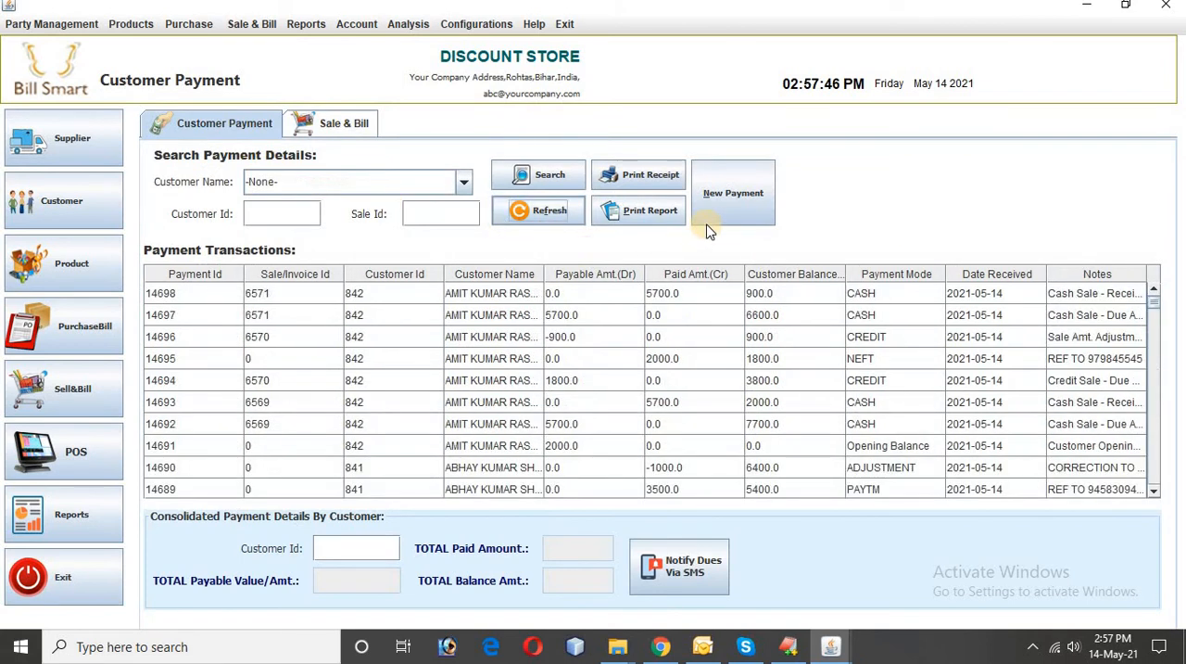
pyautogui.click(401, 185)
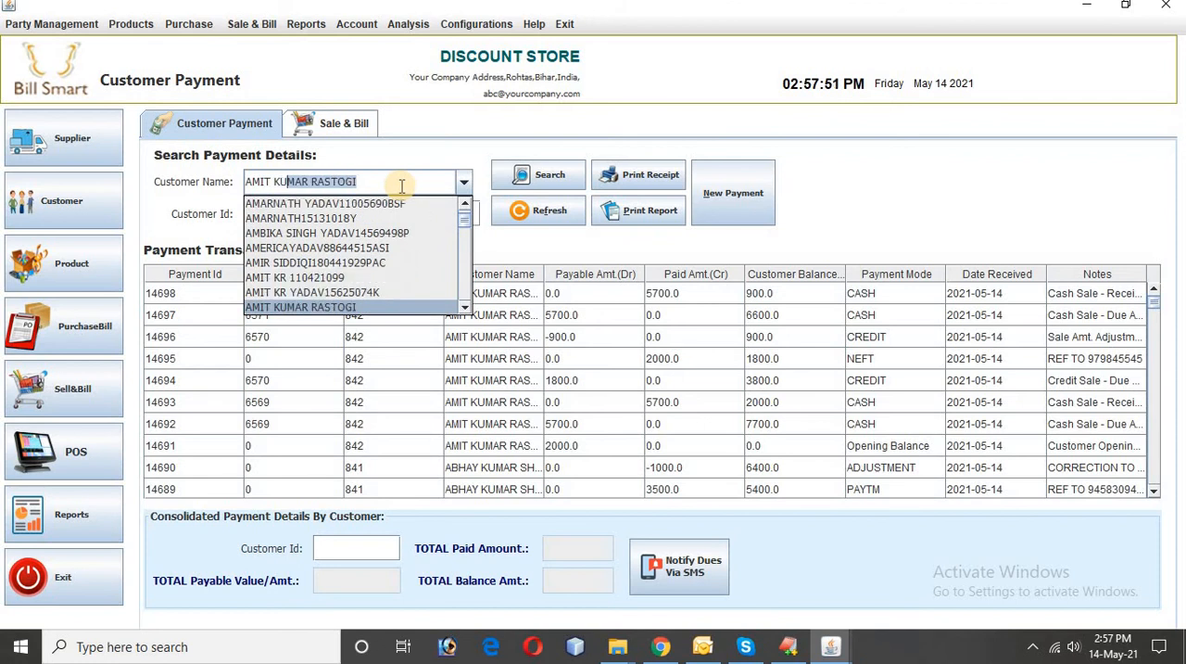
pyautogui.press('Return')
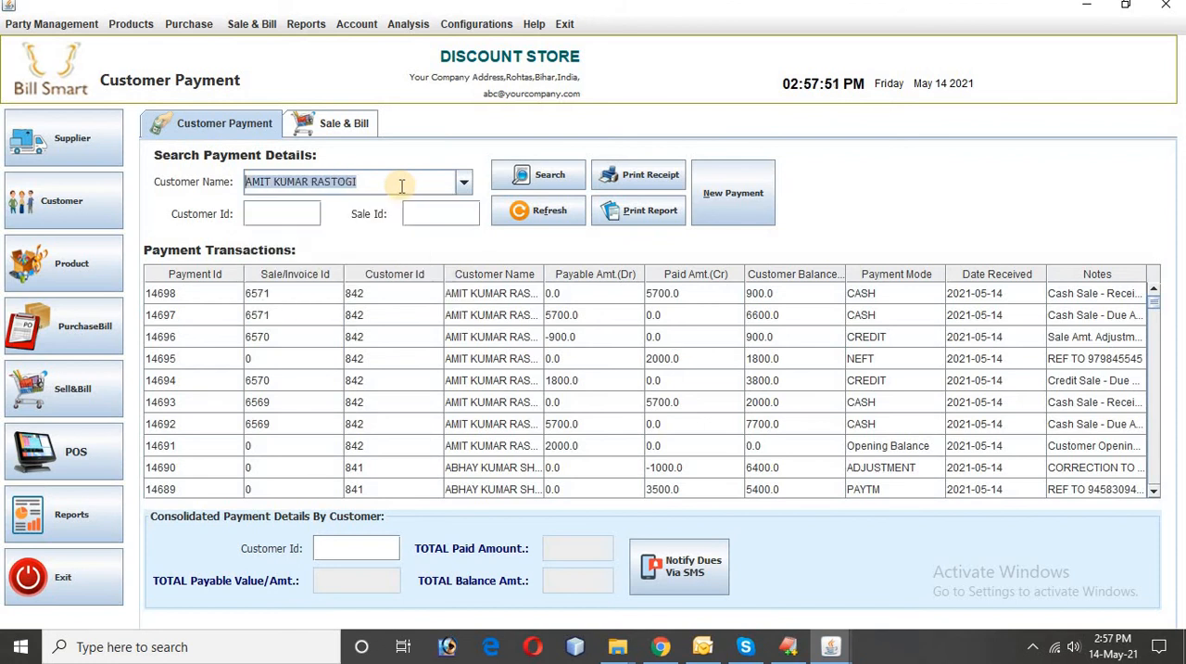
# Step: Generate the customer's ledger again, enlarge it to 150% and examine the new cash sale entries and totals
pyautogui.click(644, 211)
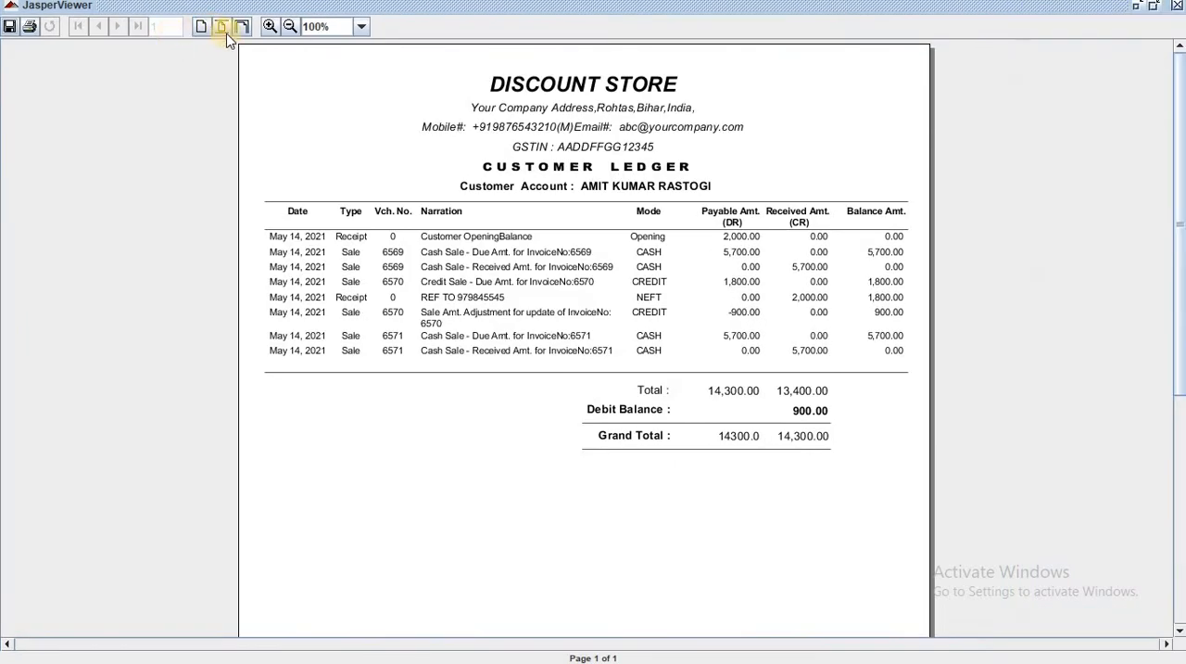
pyautogui.click(269, 27)
pyautogui.click(270, 27)
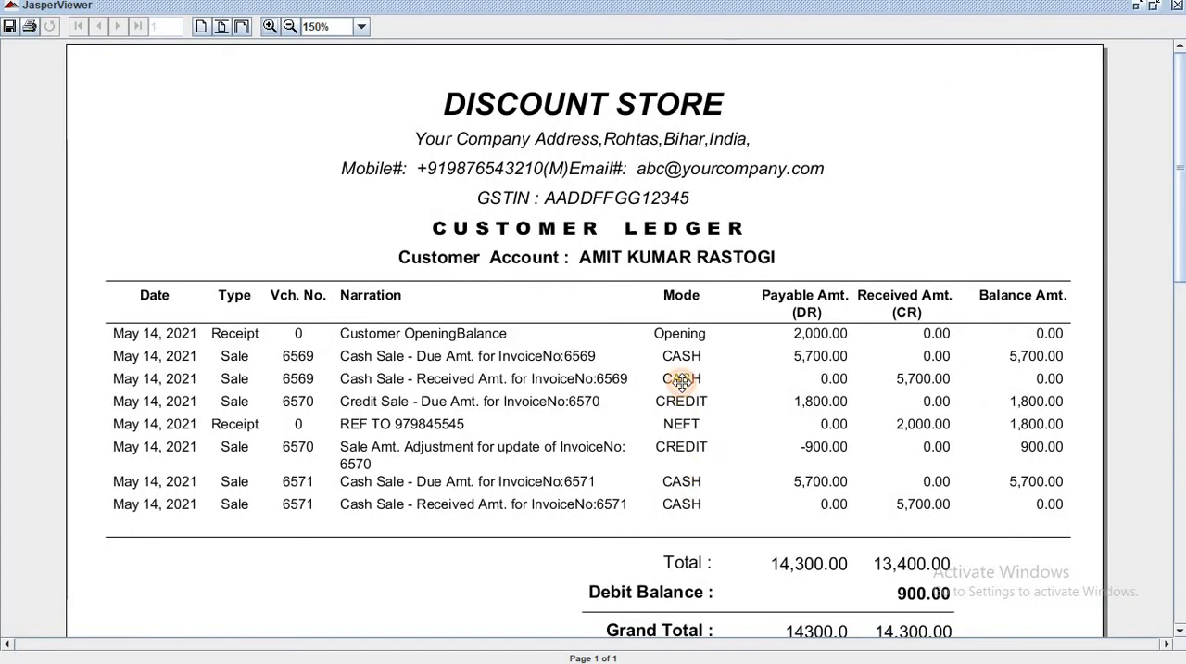
pyautogui.scroll(-3, 681, 378)
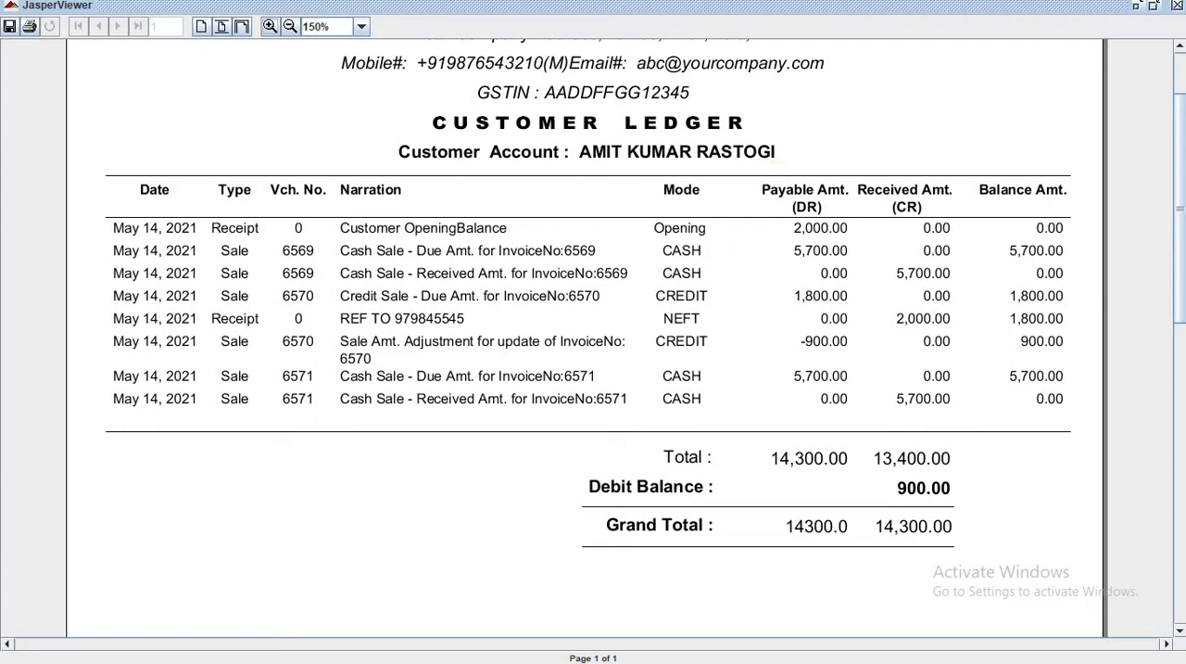
pyautogui.click(1179, 7)
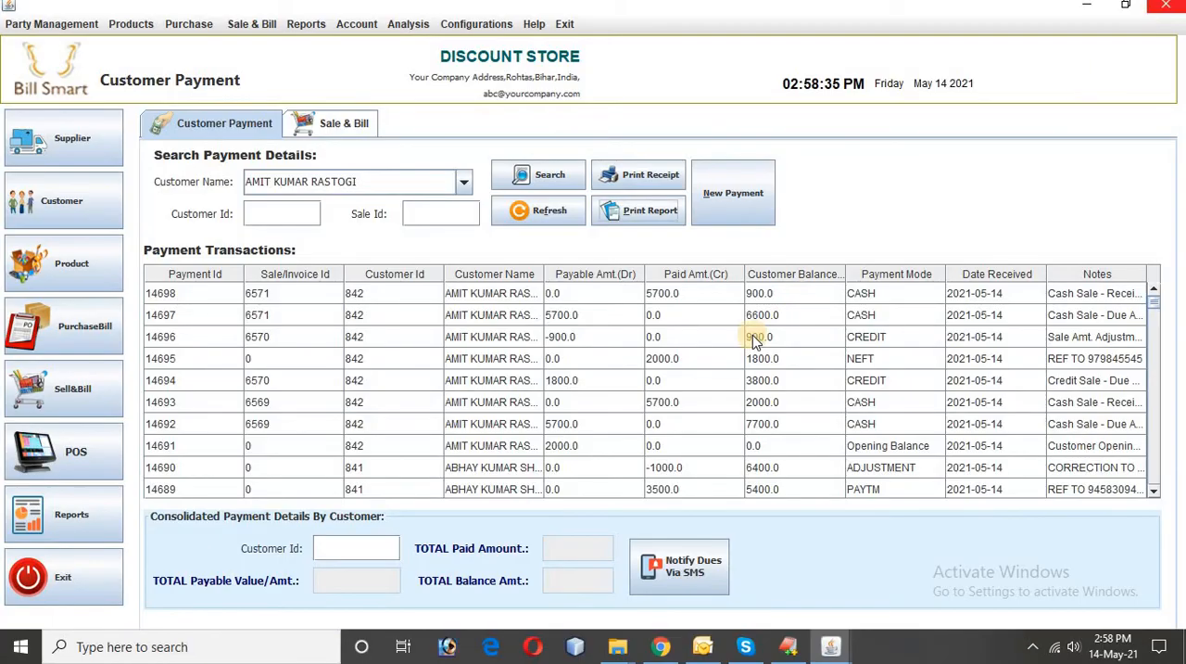
# Step: Open the customer's latest cash sale for updating, change its payment mode to CREDIT and save the sale
pyautogui.click(344, 123)
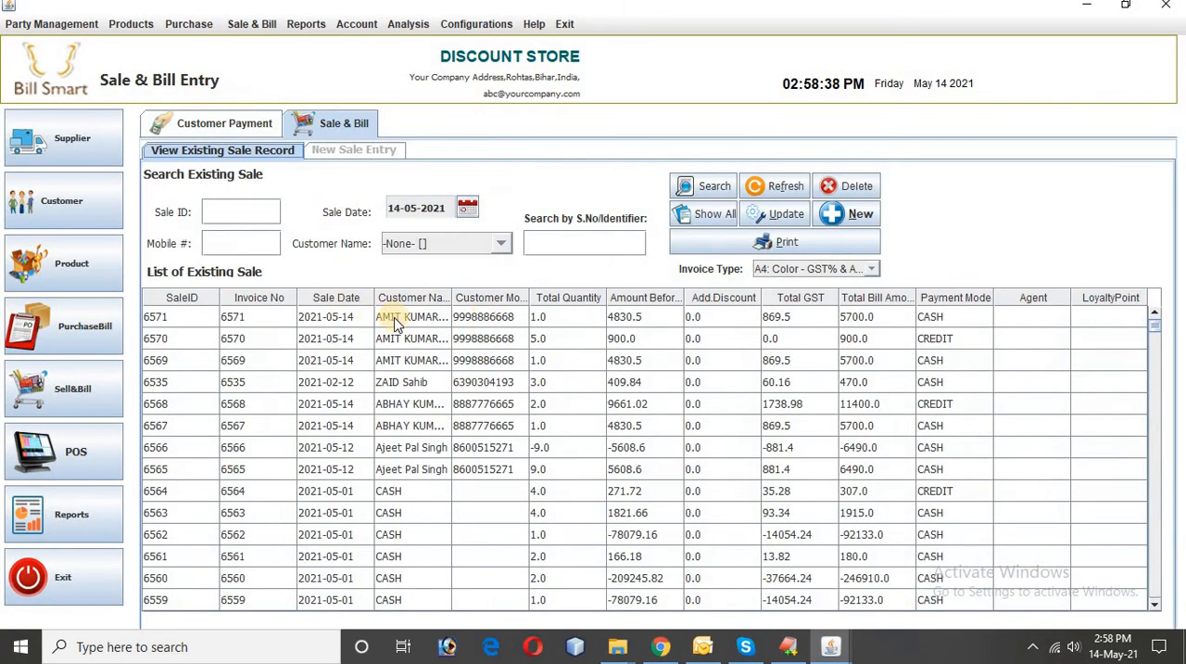
pyautogui.click(539, 318)
pyautogui.click(774, 228)
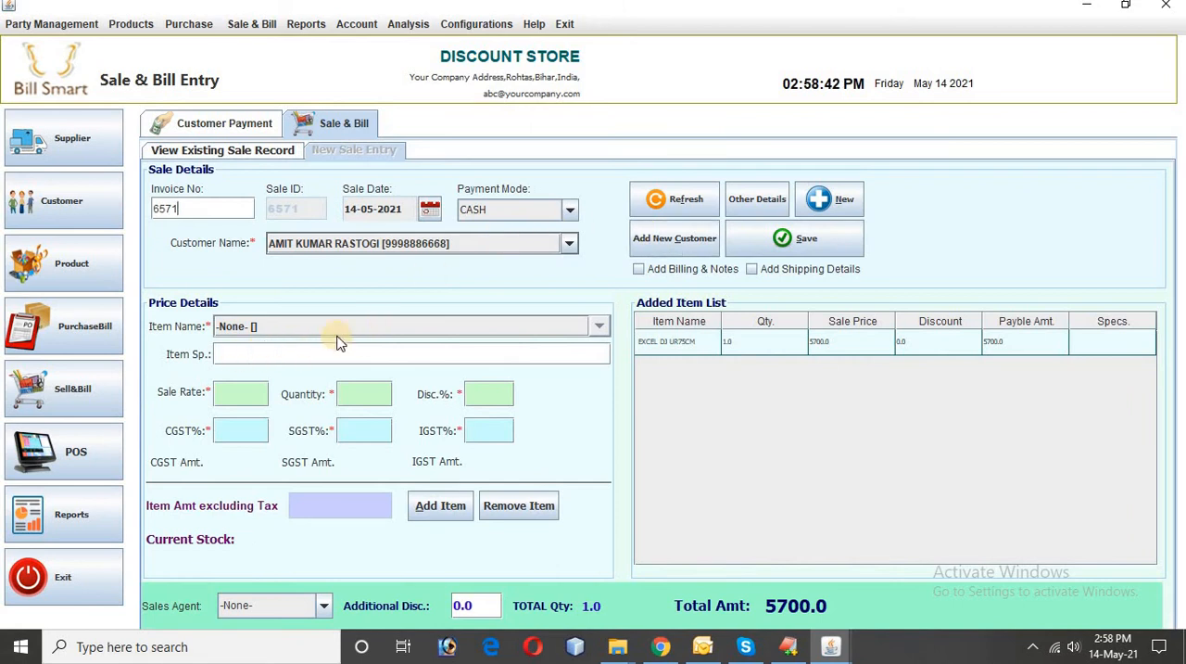
pyautogui.click(645, 342)
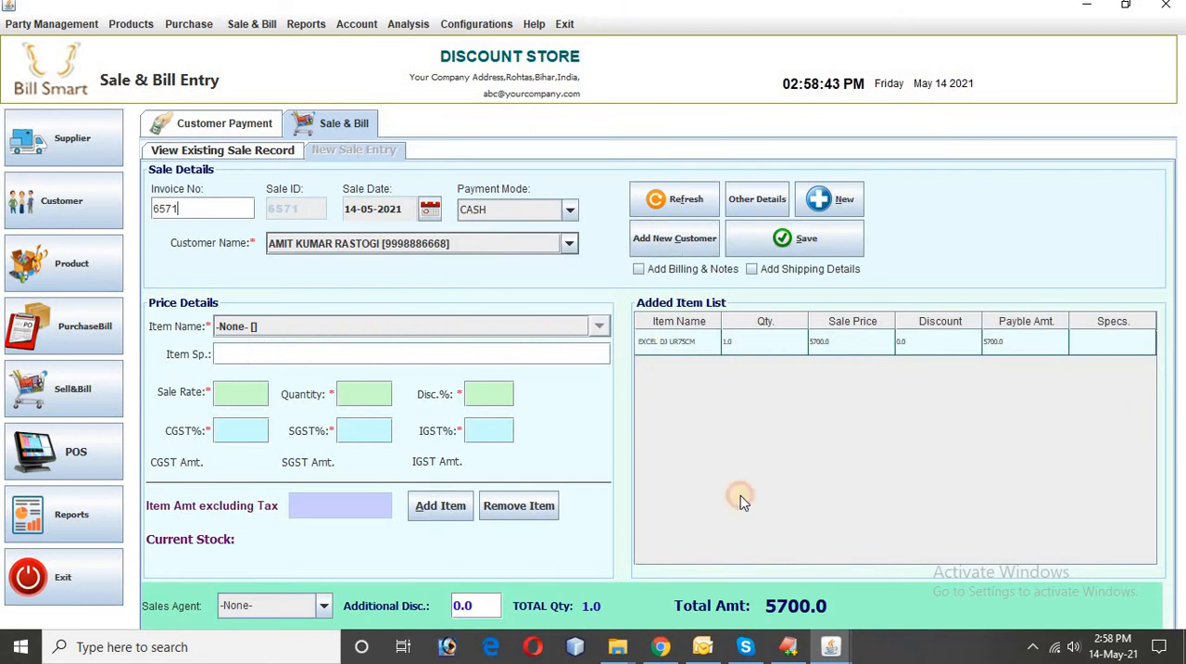
pyautogui.click(565, 210)
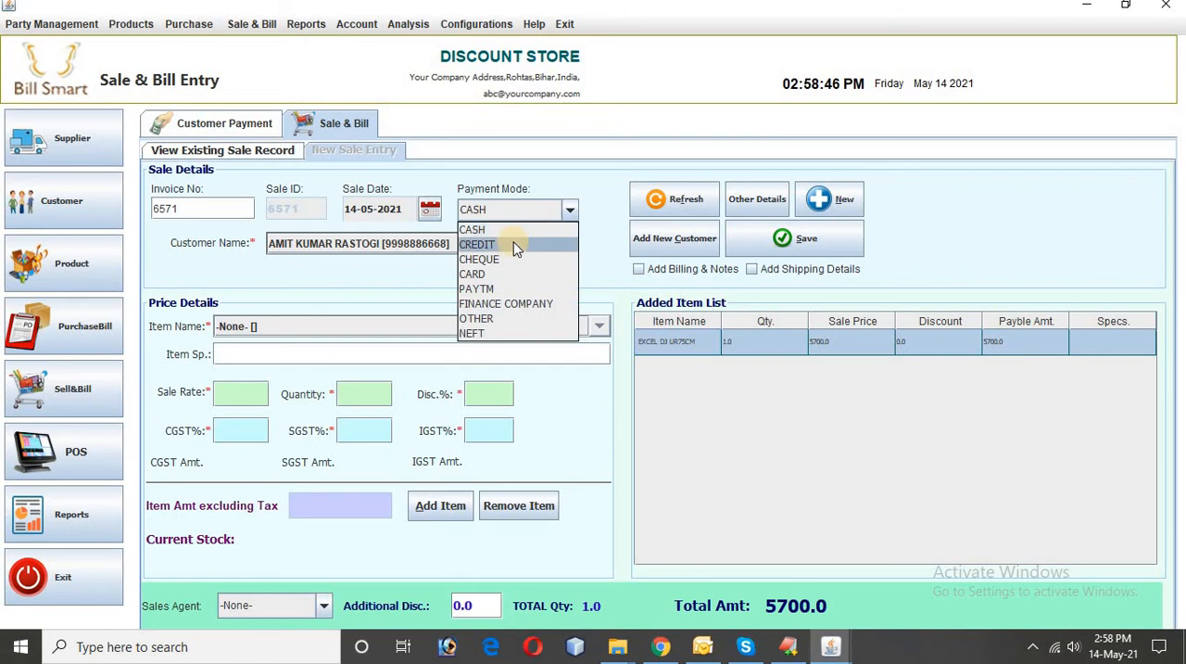
pyautogui.click(515, 245)
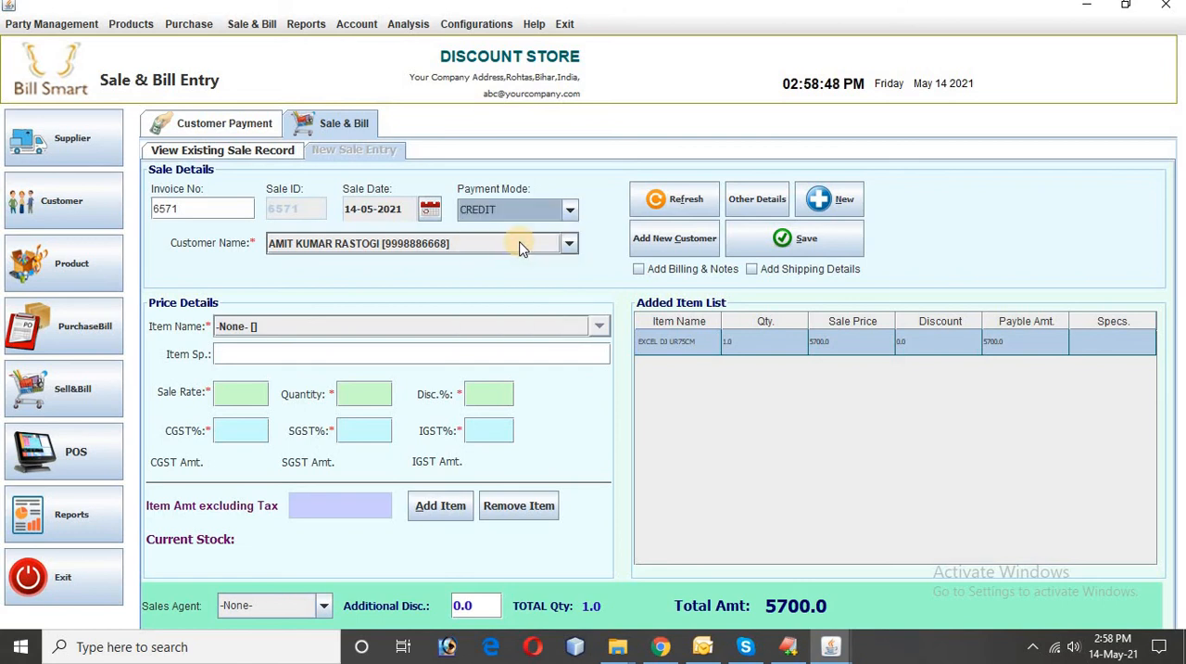
pyautogui.click(767, 246)
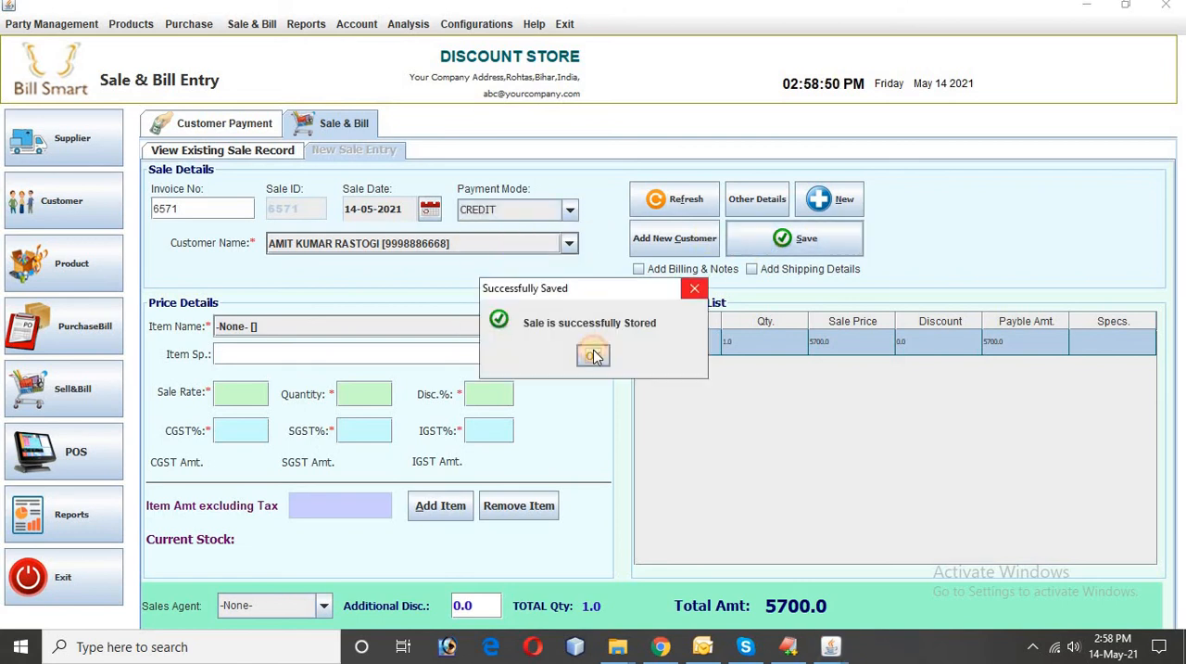
pyautogui.click(593, 356)
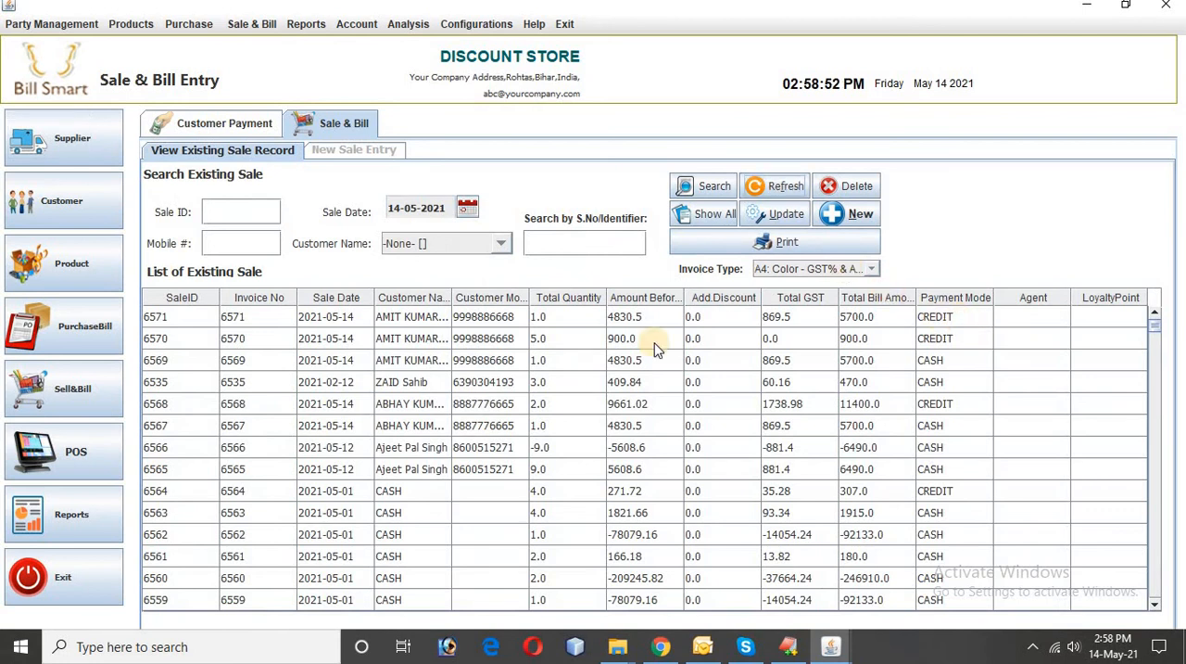
# Step: Refresh the customer payments, search the same customer's transactions and generate the ledger to check the updated sale
pyautogui.click(574, 316)
pyautogui.click(246, 124)
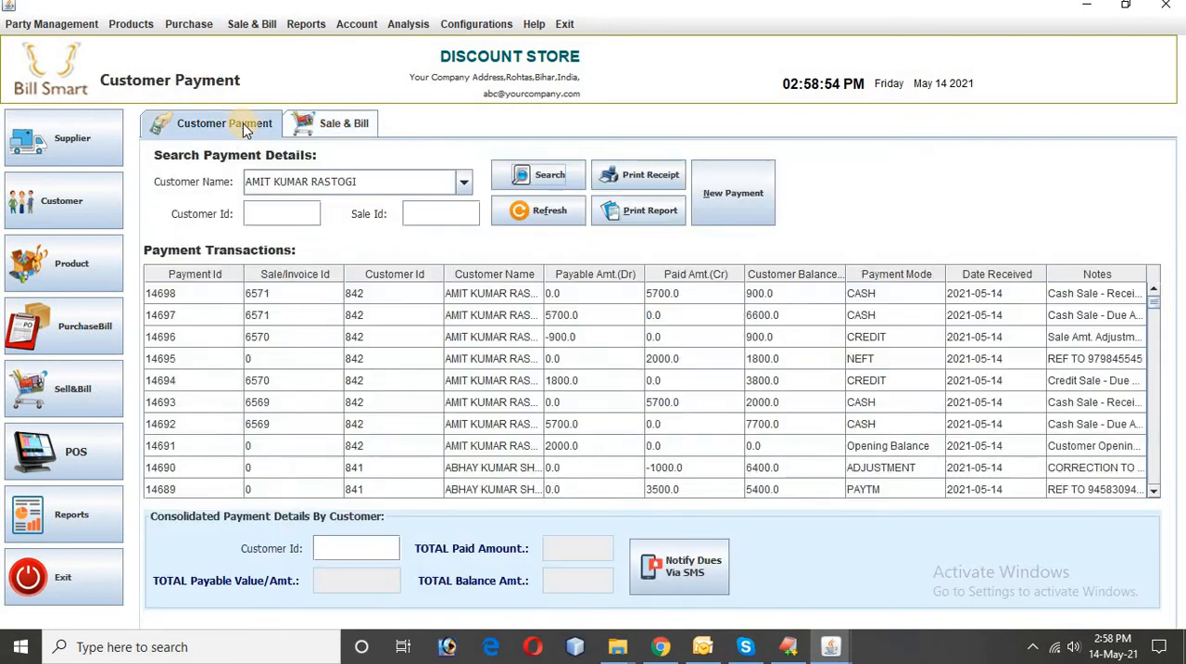
pyautogui.click(550, 217)
pyautogui.click(549, 172)
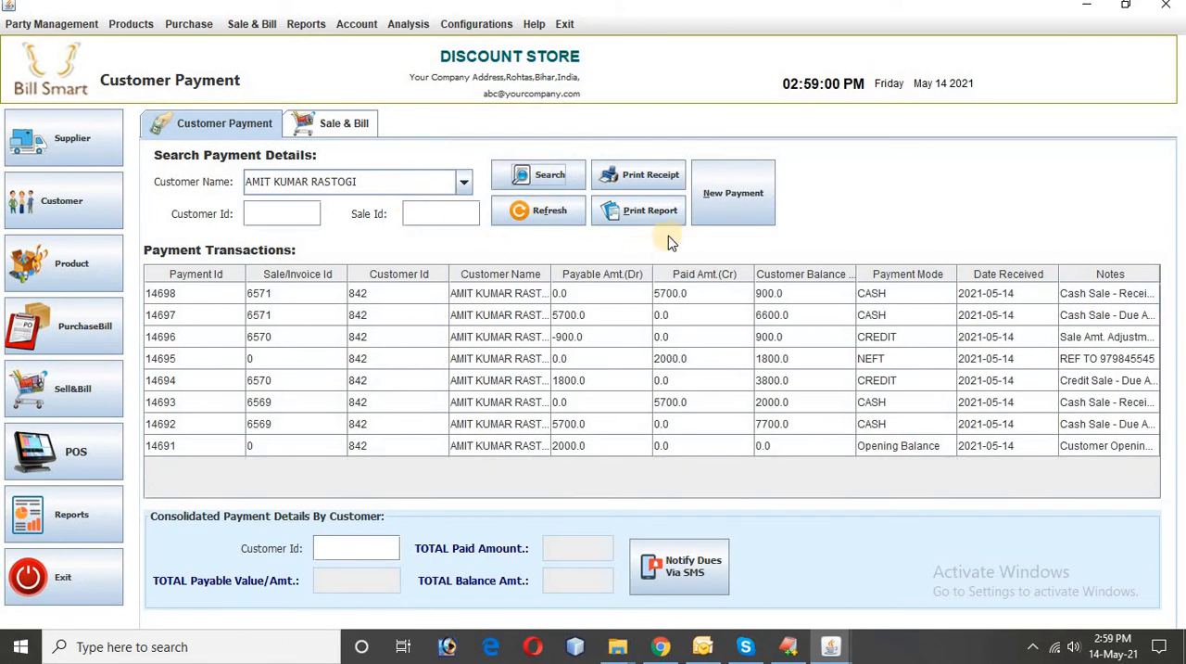
pyautogui.click(640, 212)
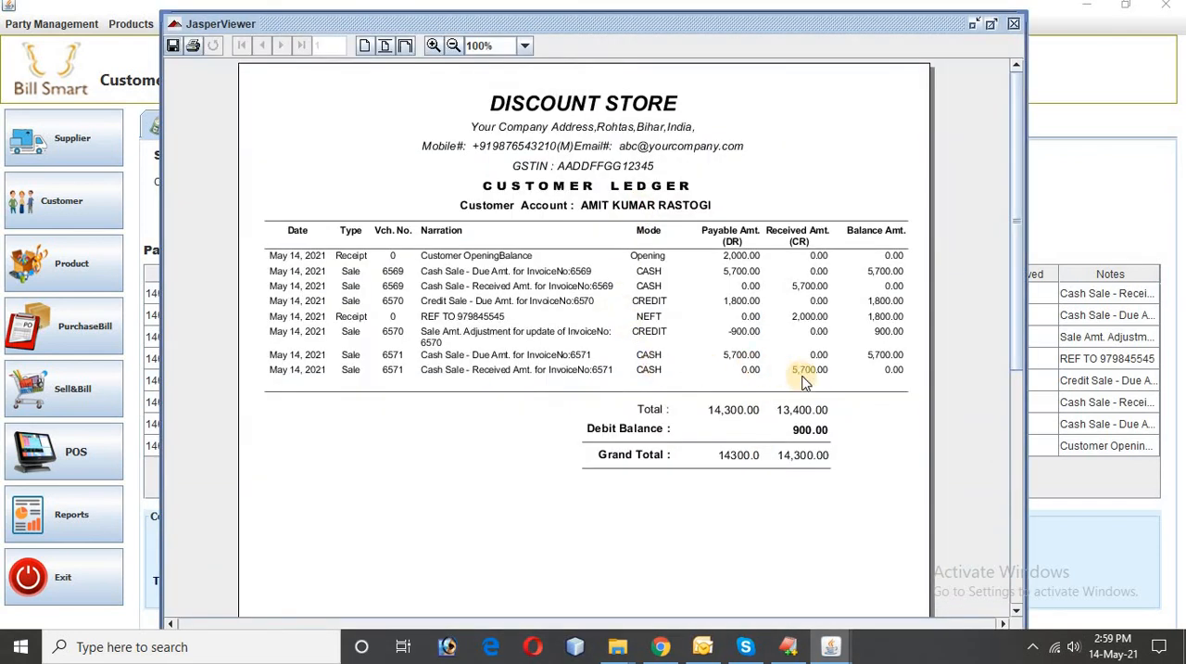
pyautogui.click(1014, 24)
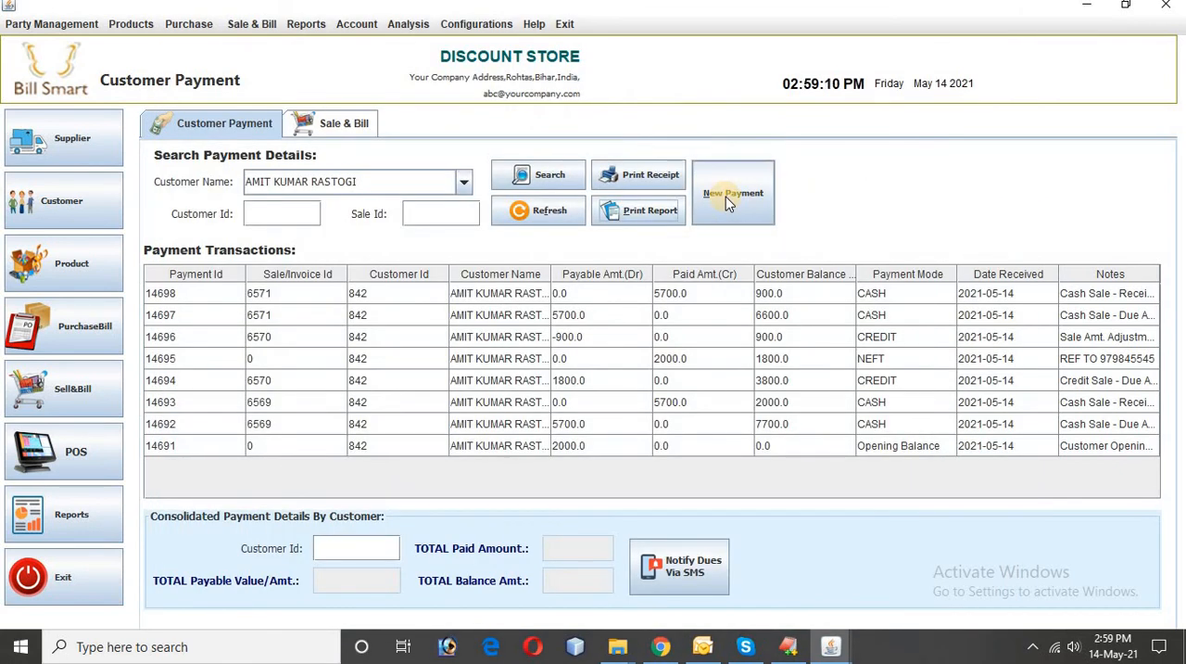
# Step: Start a new payment by customer ID with an amount received of -5700 and the mode ADJUSTMENT
pyautogui.click(727, 204)
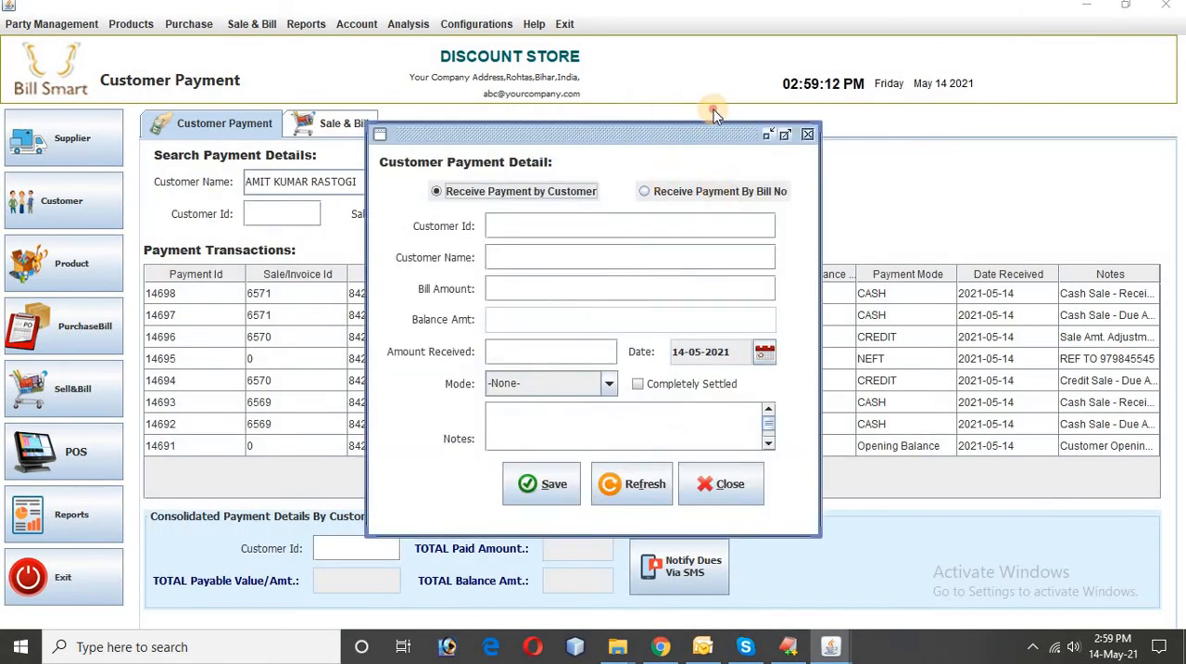
pyautogui.moveTo(544, 134); pyautogui.dragTo(714, 110)
pyautogui.click(668, 201)
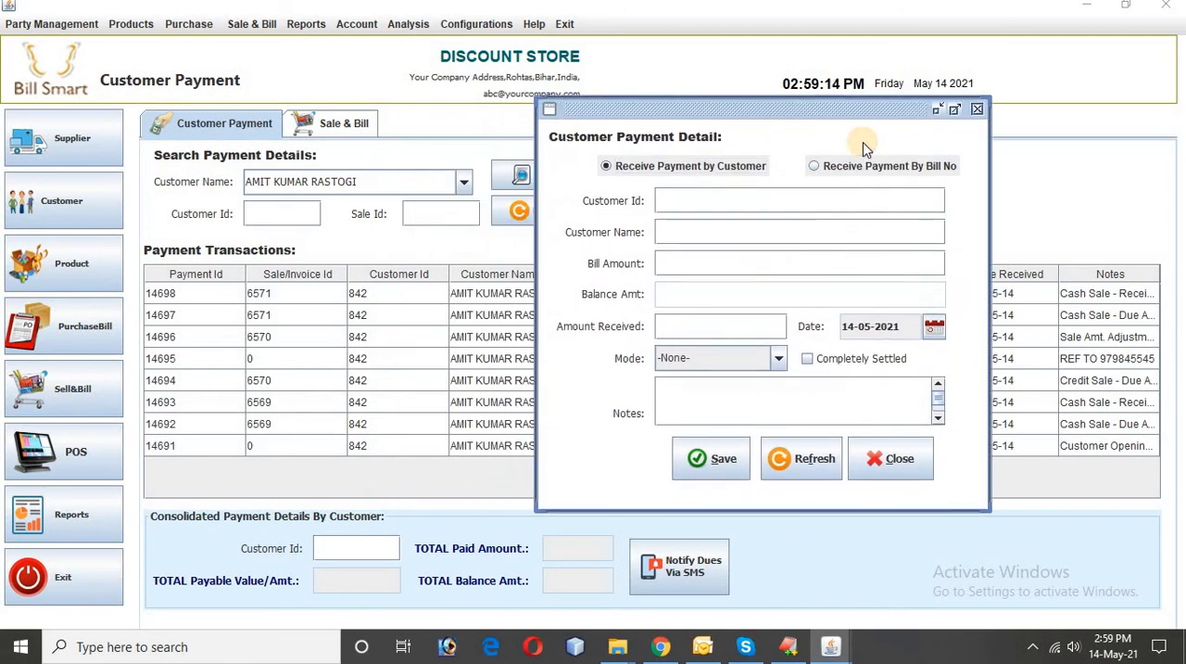
pyautogui.write('842')
pyautogui.click(720, 232)
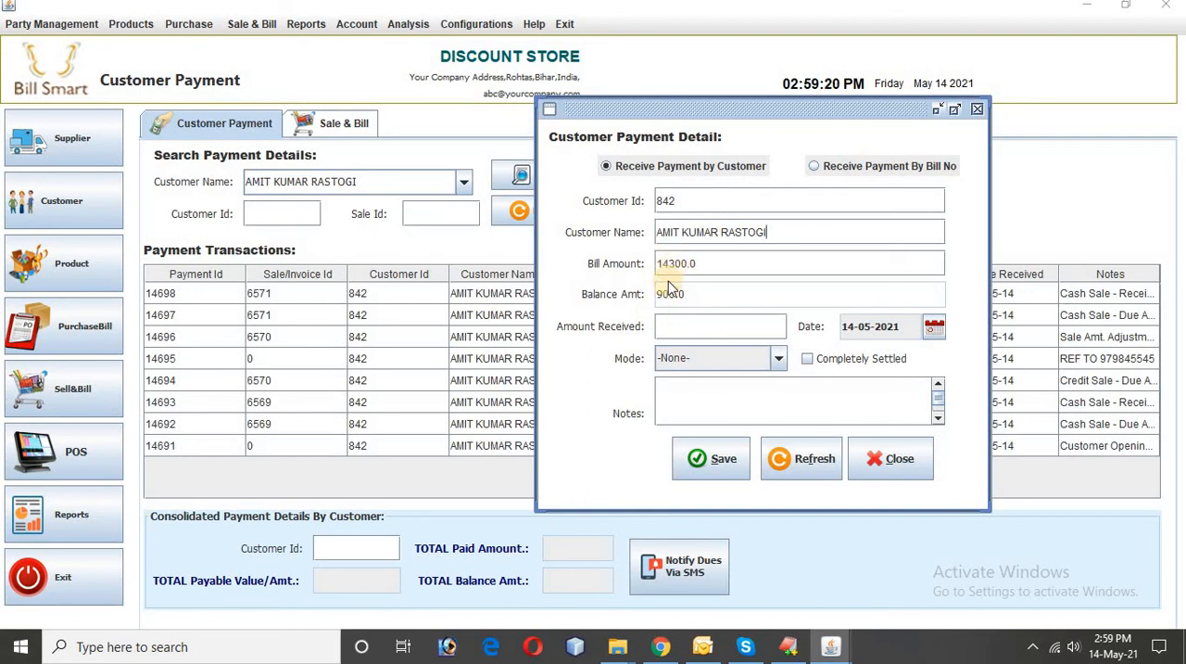
pyautogui.click(676, 327)
pyautogui.moveTo(692, 326)
pyautogui.mouseDown()
pyautogui.moveTo(654, 328)
pyautogui.moveTo(697, 293)
pyautogui.moveTo(660, 298)
pyautogui.mouseUp()
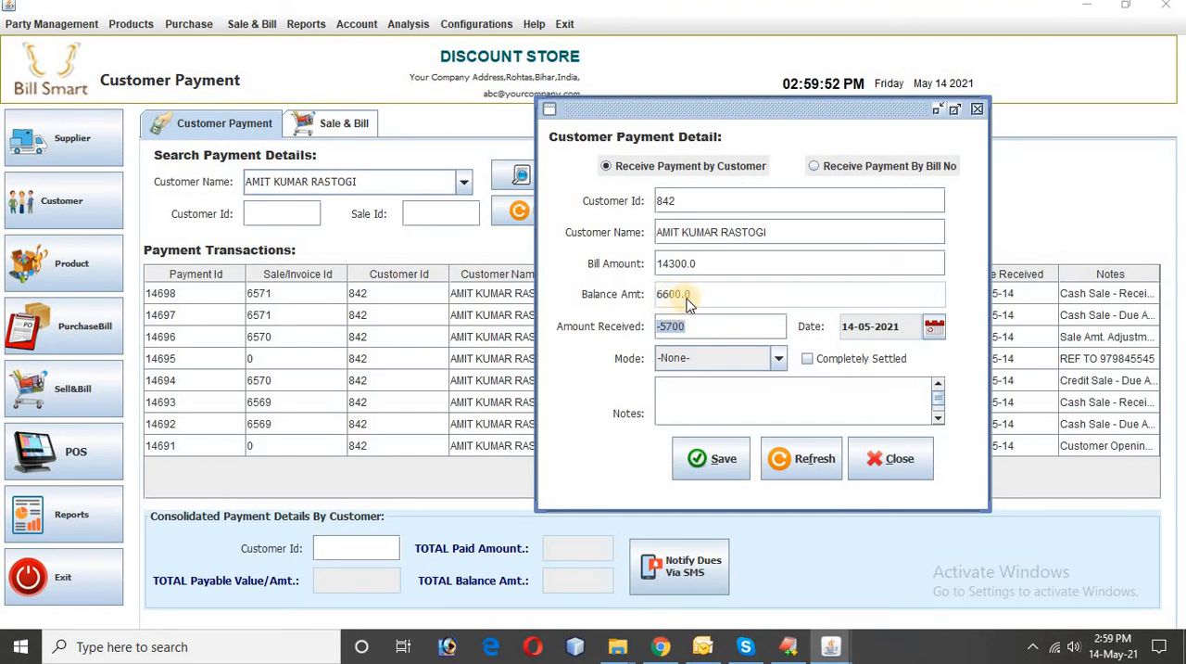
pyautogui.click(782, 364)
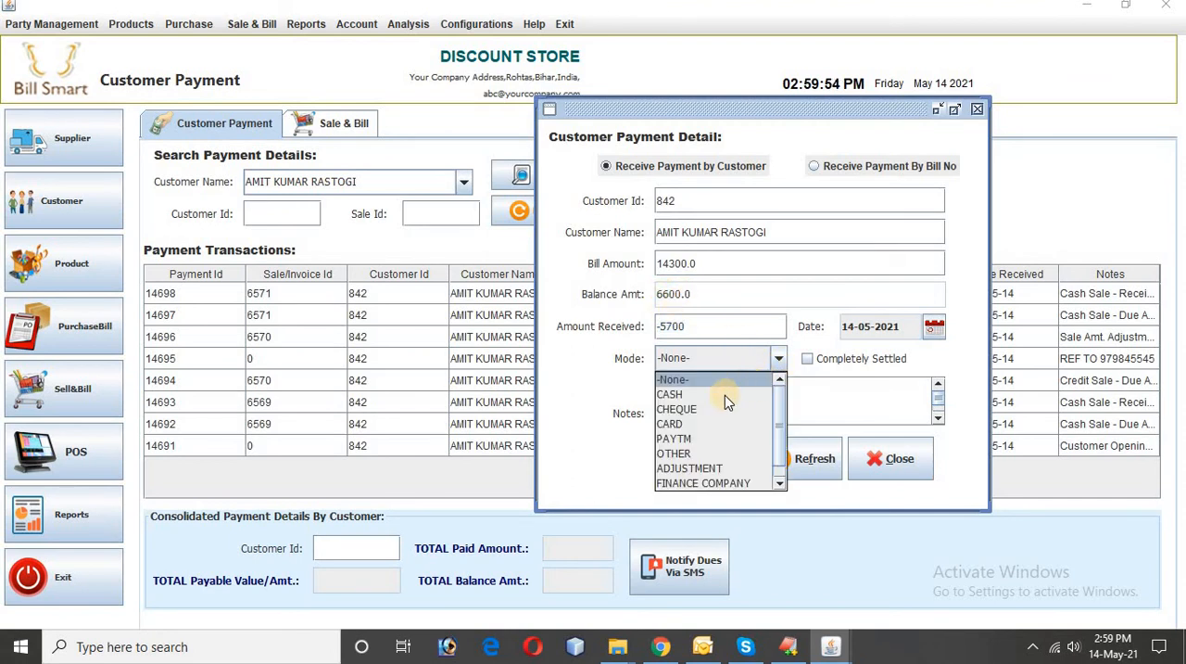
pyautogui.click(704, 468)
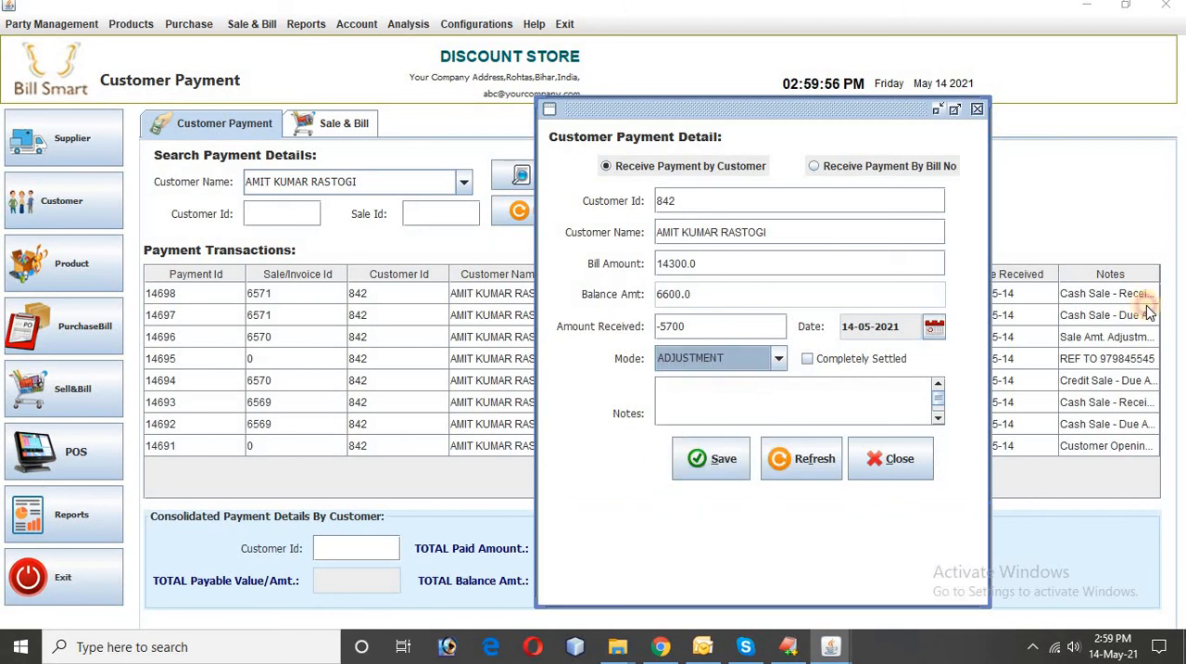
# Step: Add the note "UPDATED BILL AS CREDIT" to the adjustment payment and save it
pyautogui.write('UPDA')
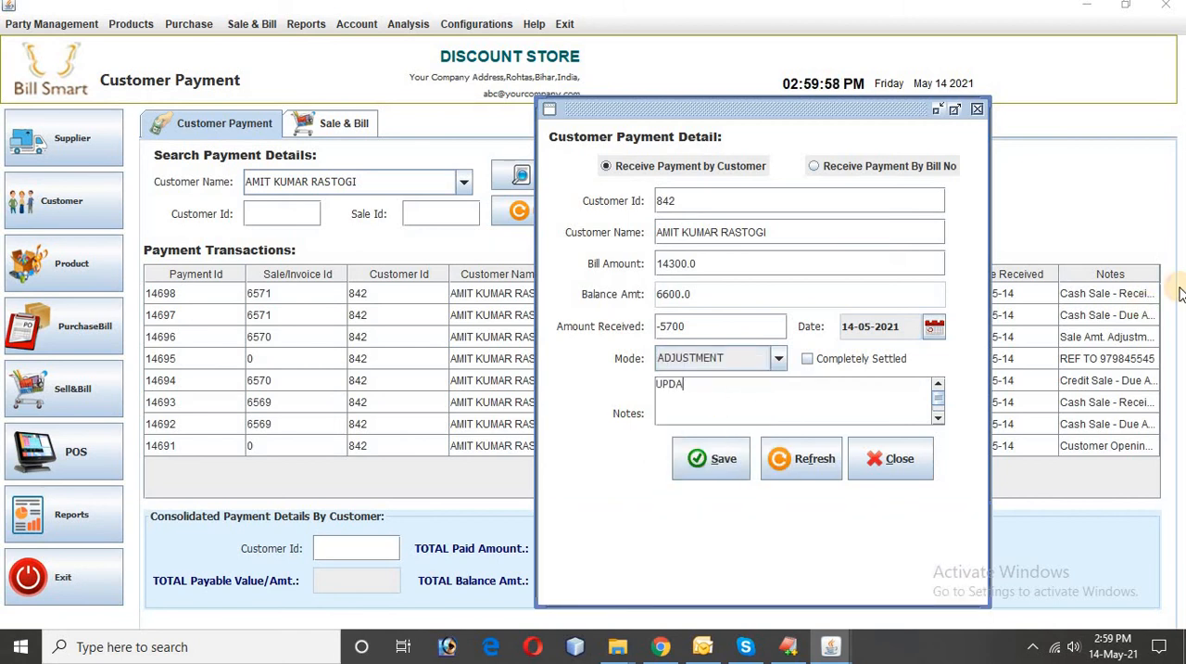
pyautogui.write('TED BILL F')
pyautogui.press('BackSpace')
pyautogui.write('AS CRE')
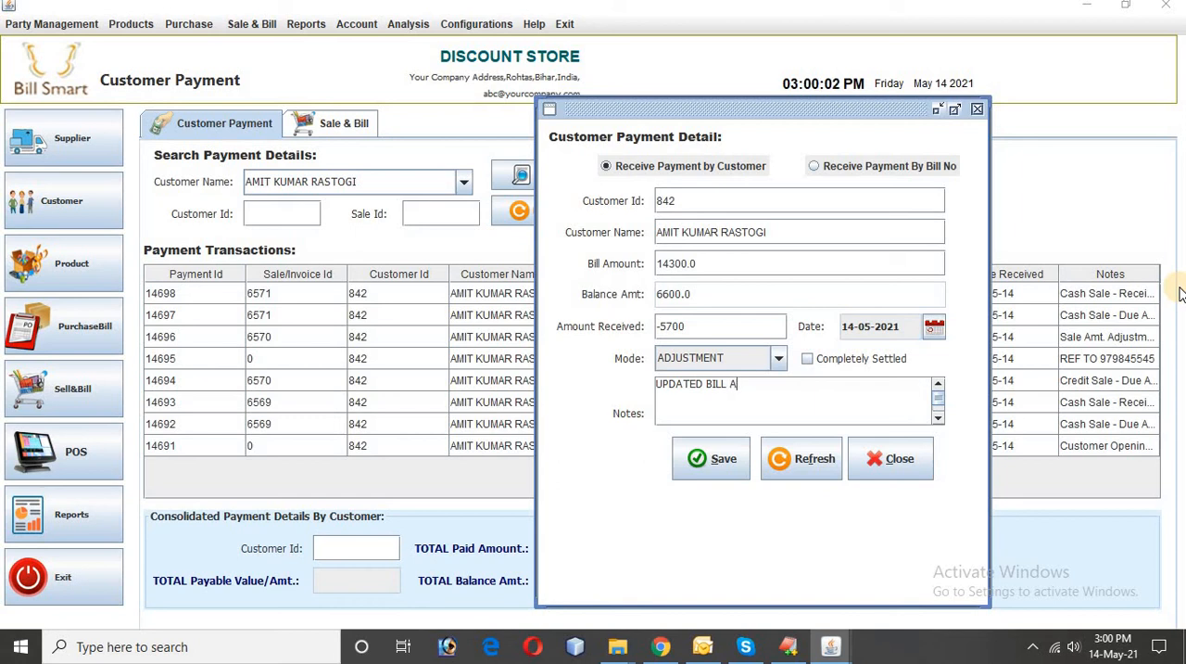
pyautogui.write('DIT')
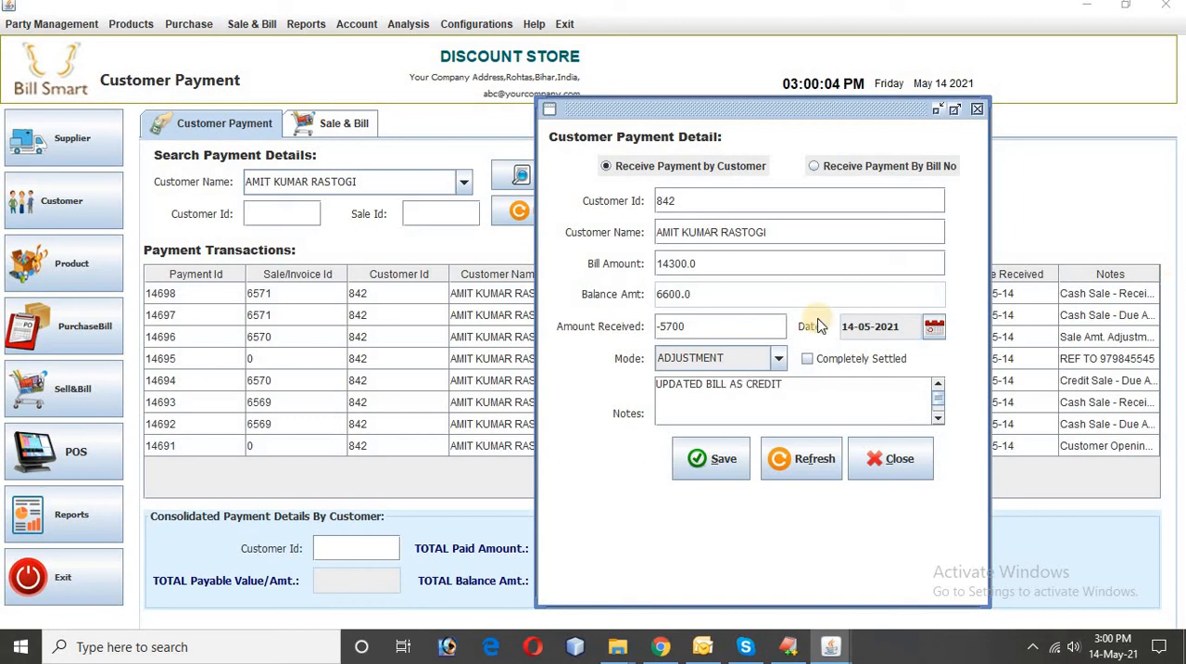
pyautogui.click(703, 460)
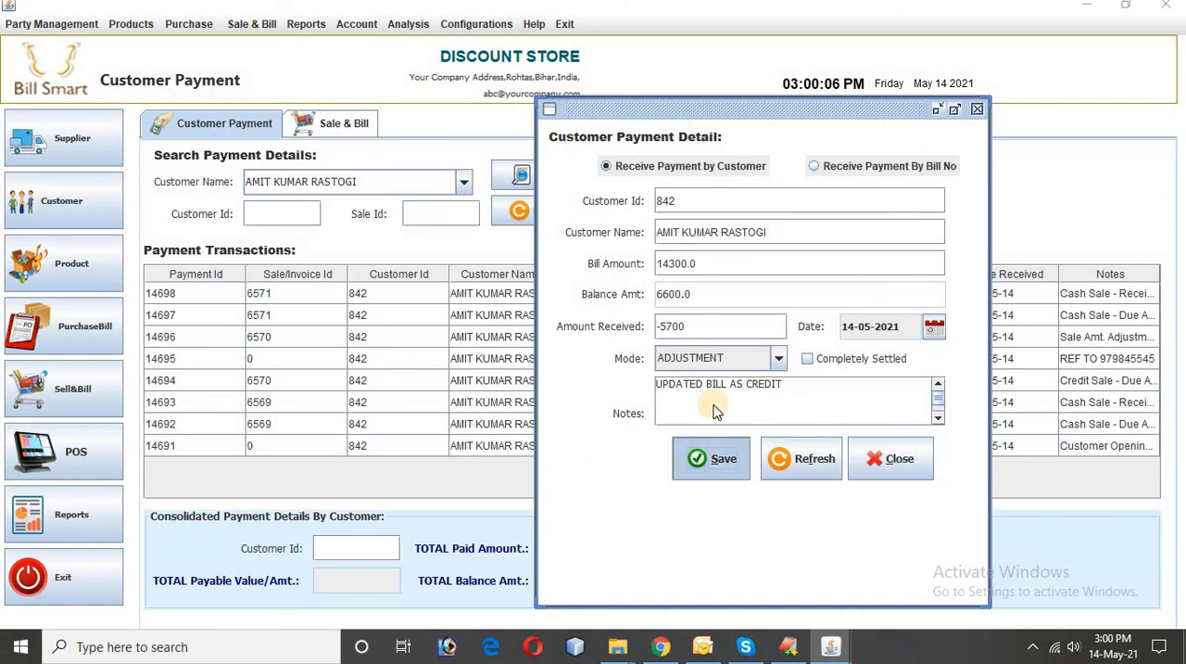
pyautogui.press('Return')
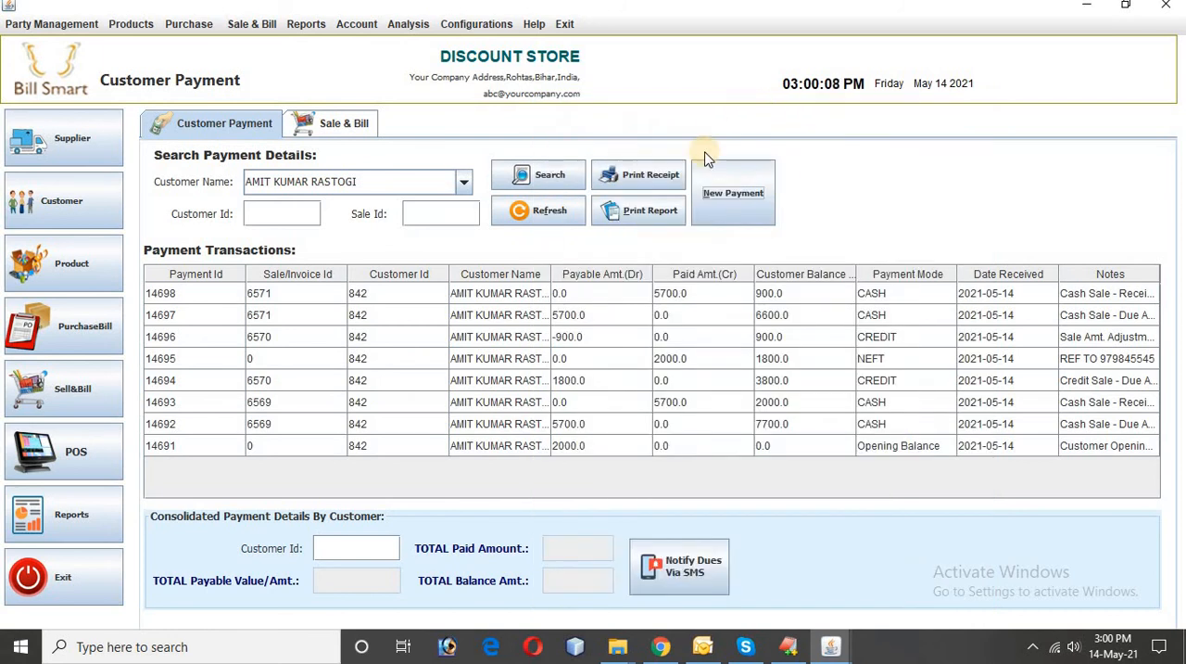
# Step: Generate the customer's ledger again and examine the adjustment entry and the debit balance
pyautogui.click(650, 216)
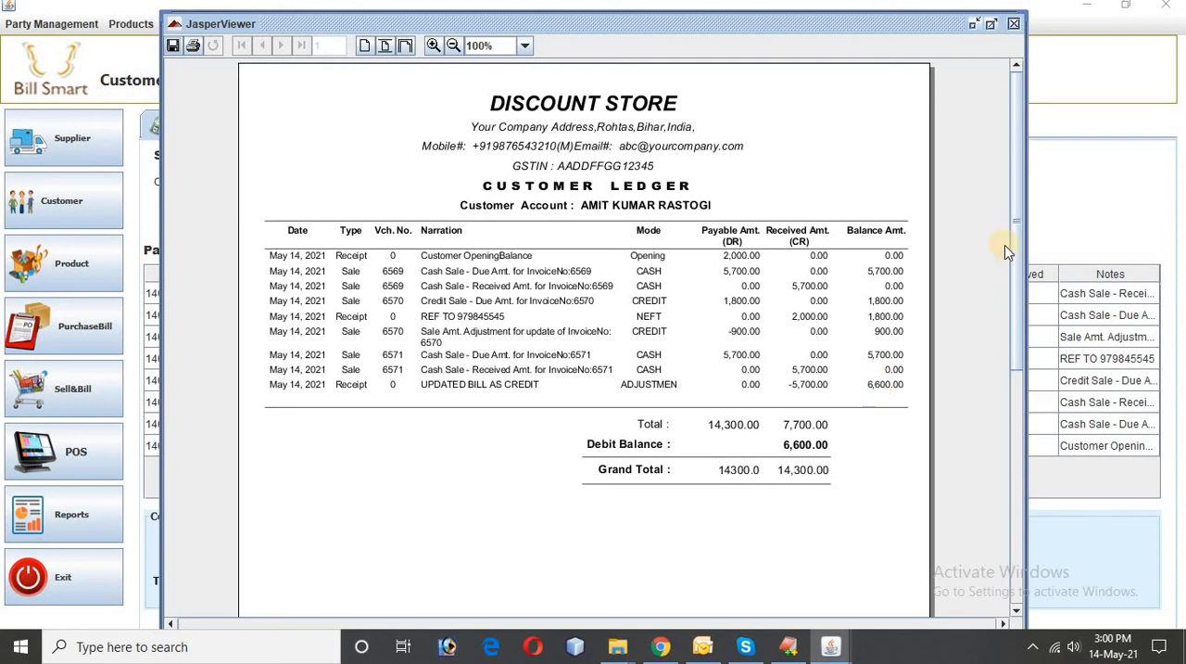
pyautogui.click(1013, 26)
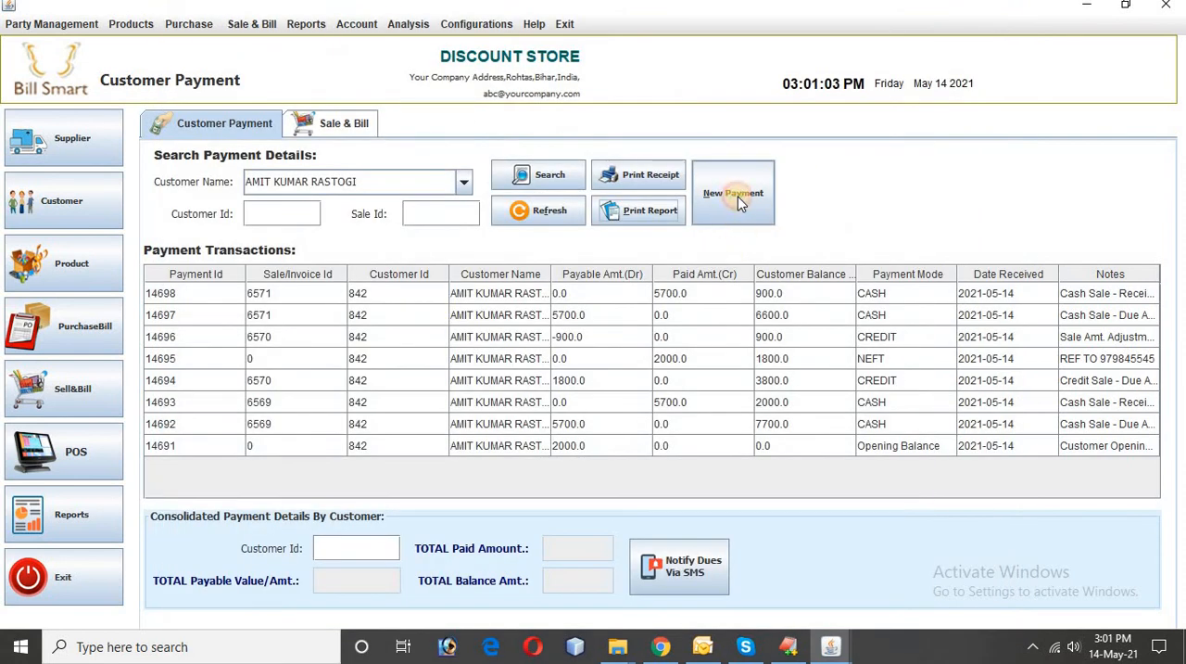
# Step: Start another payment for the same customer ID and try an amount received of -1000
pyautogui.click(738, 199)
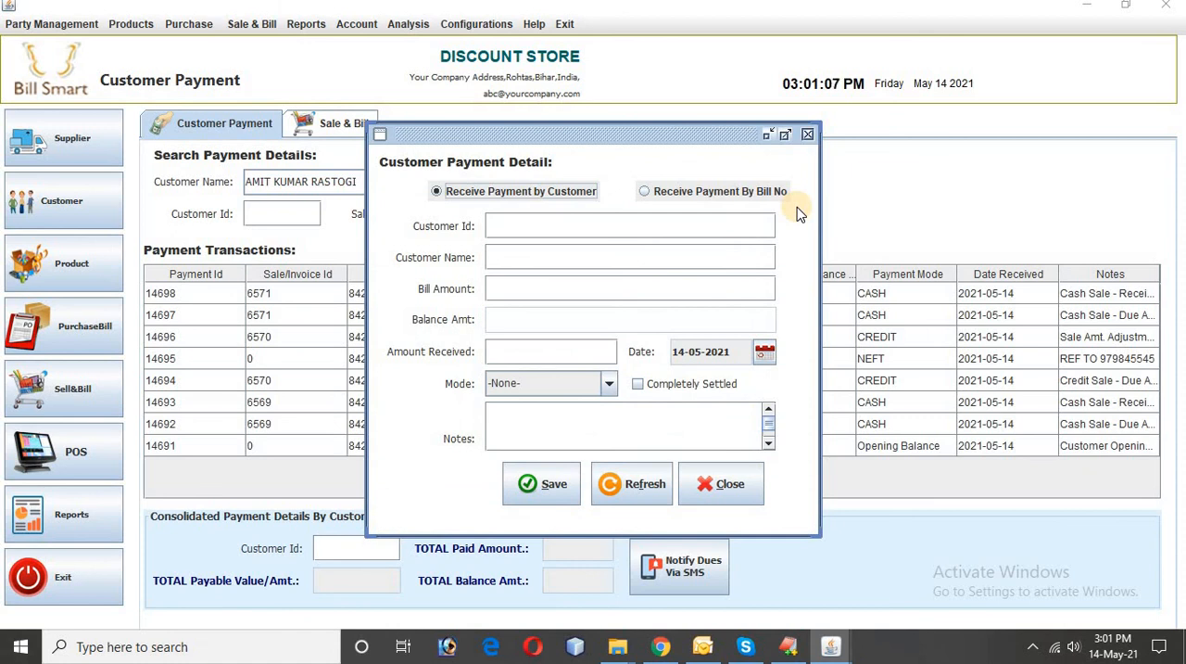
pyautogui.click(548, 219)
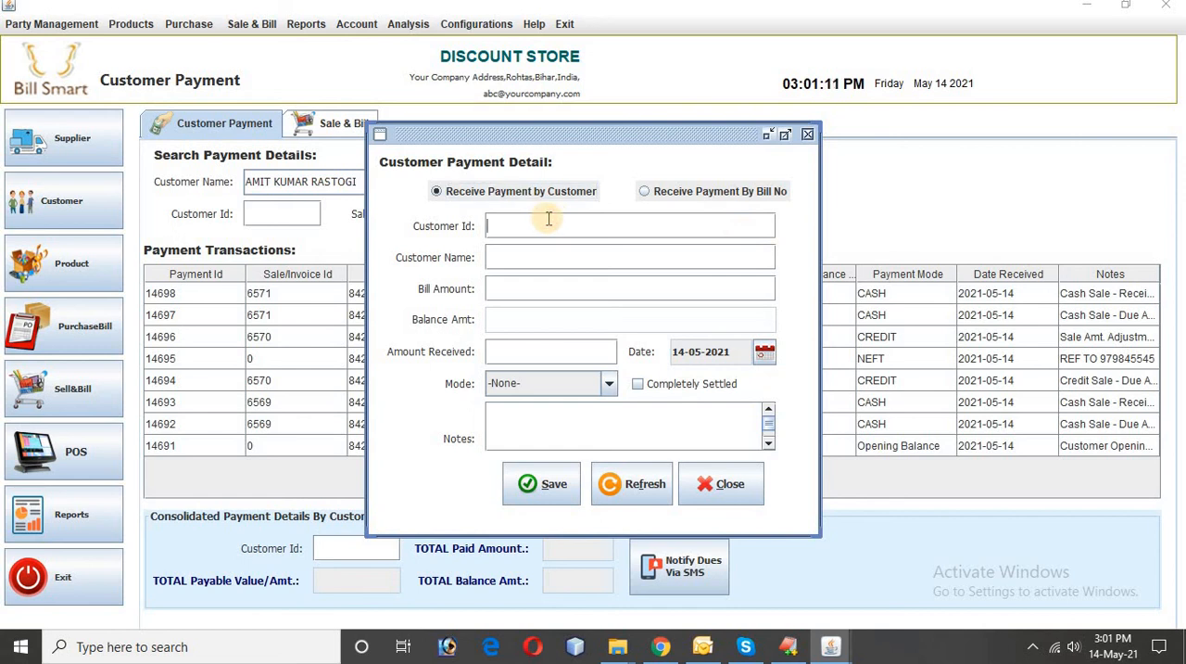
pyautogui.write('842')
pyautogui.press('Return')
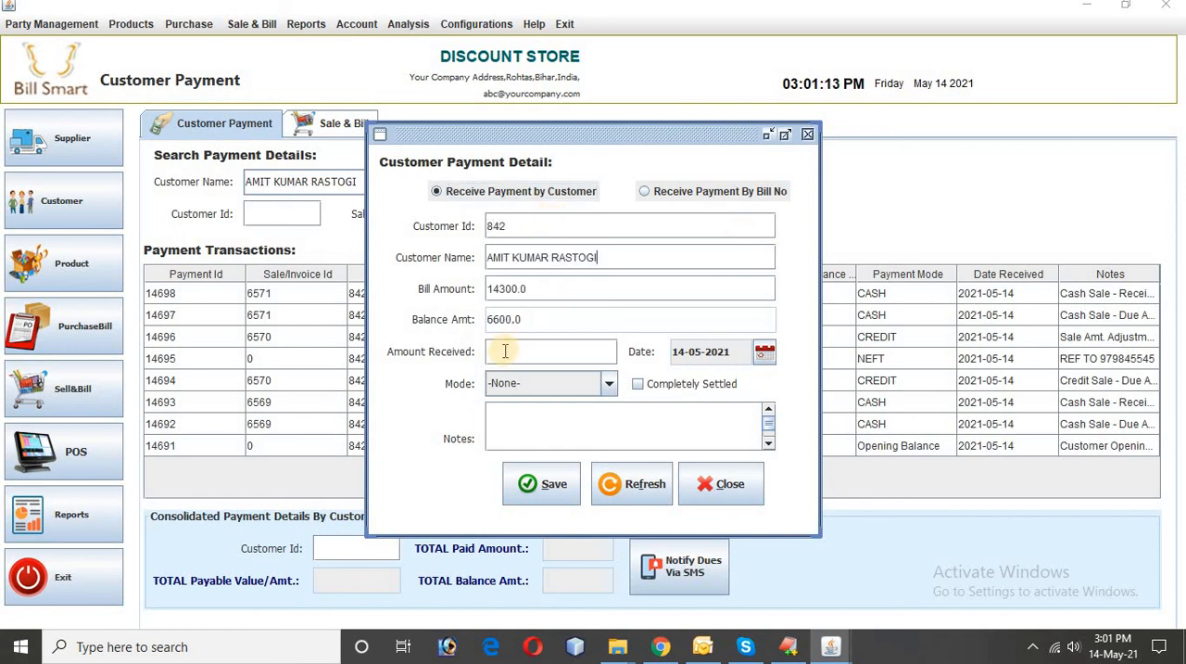
pyautogui.click(530, 352)
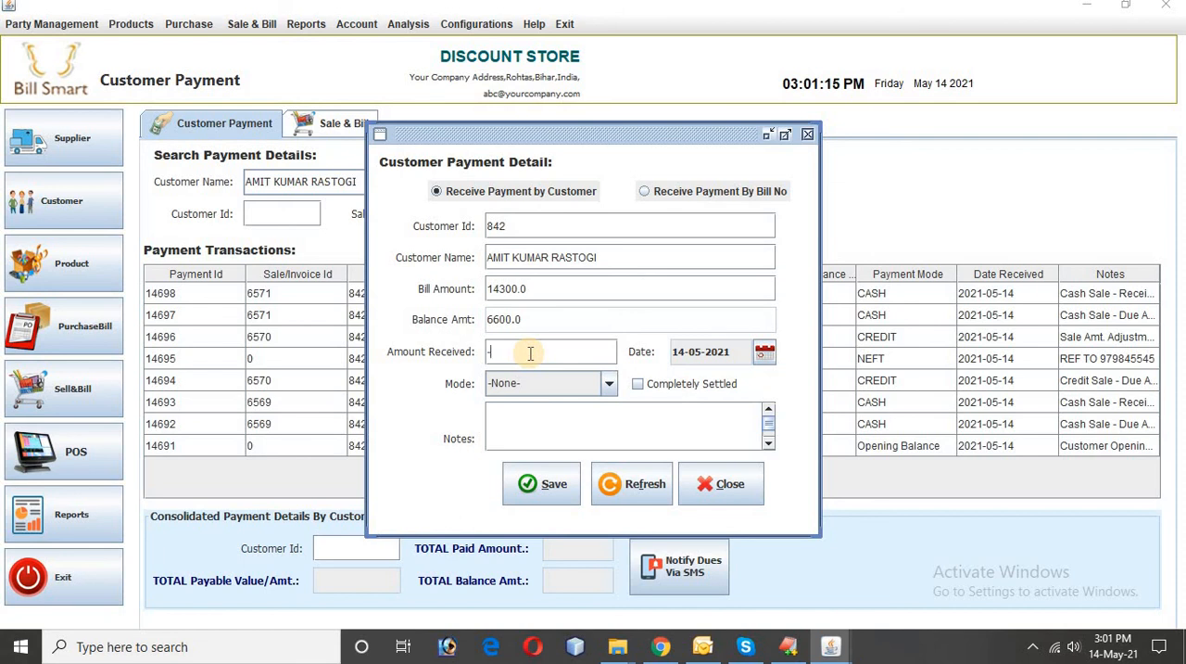
pyautogui.write('-1--')
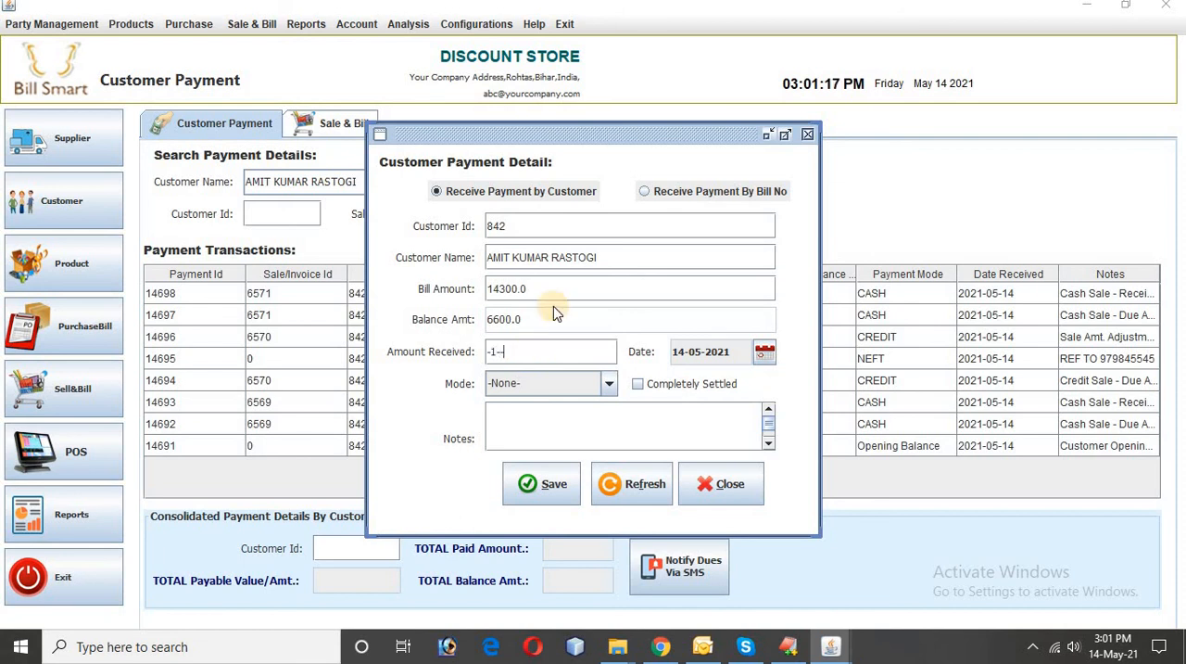
pyautogui.press('BackSpace')
pyautogui.press('BackSpace')
pyautogui.write('000')
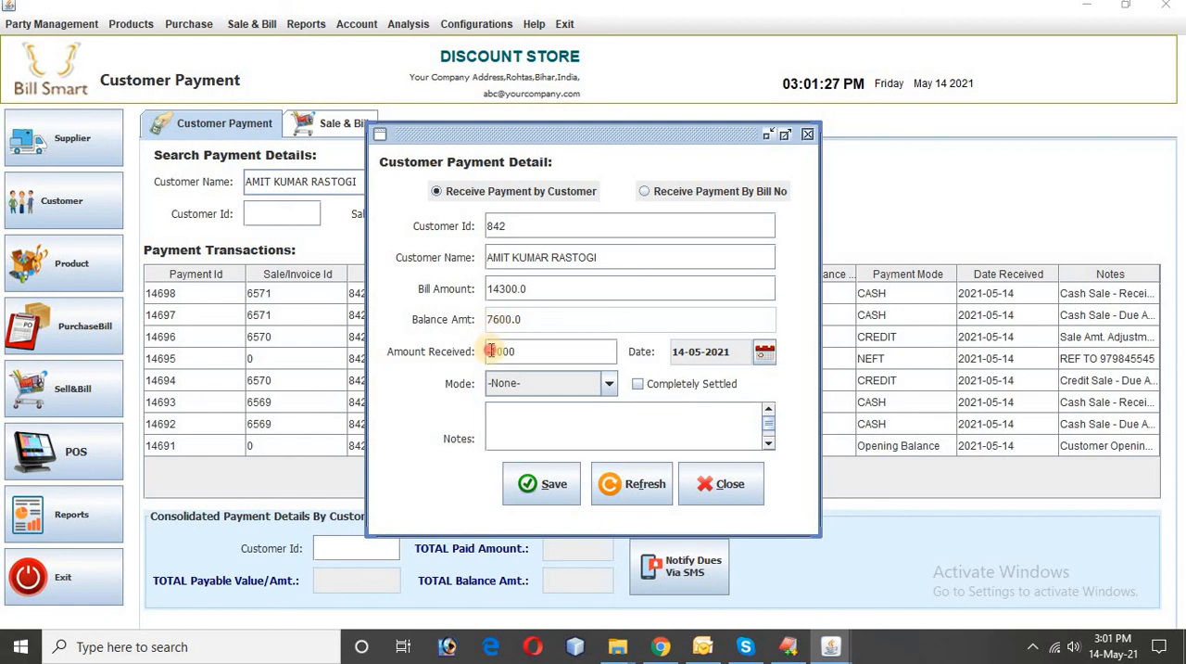
# Step: Try an amount received of 1000 instead and close the payment form without saving
pyautogui.click(489, 352)
pyautogui.press('Delete')
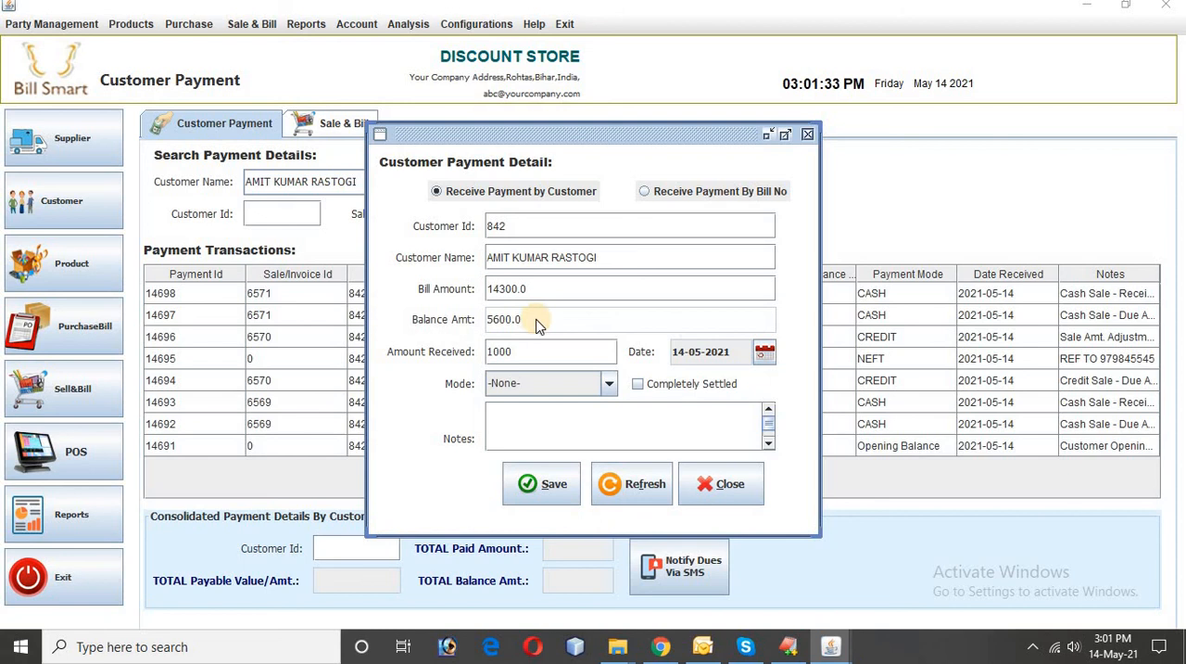
pyautogui.click(721, 482)
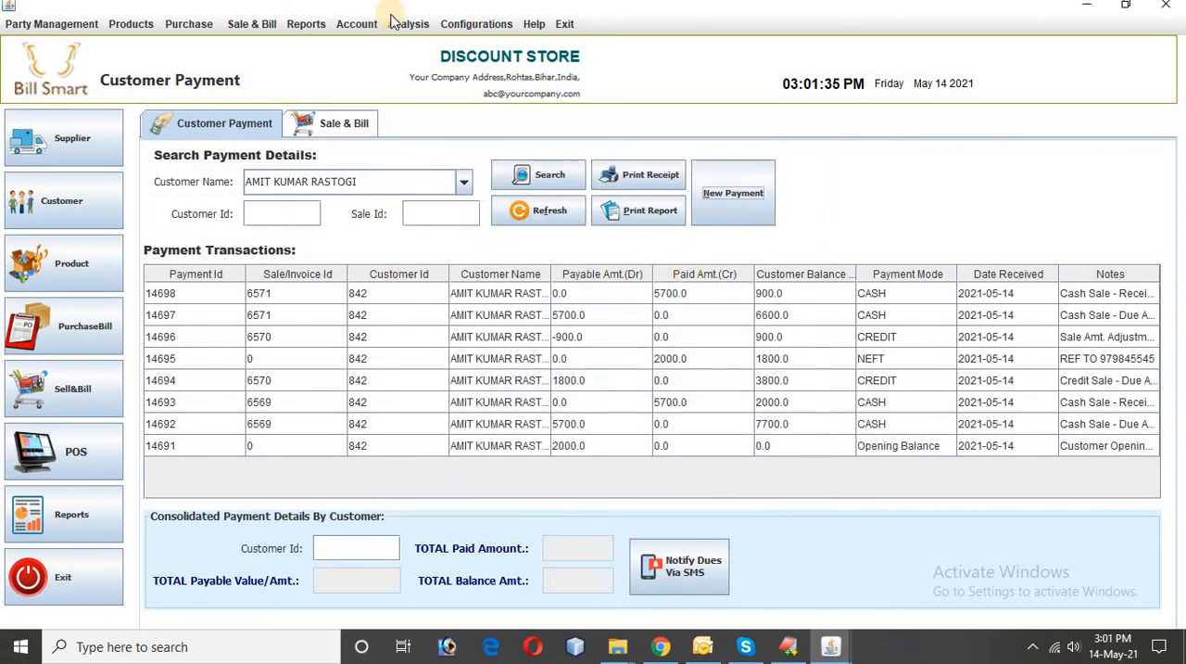
pyautogui.click(307, 26)
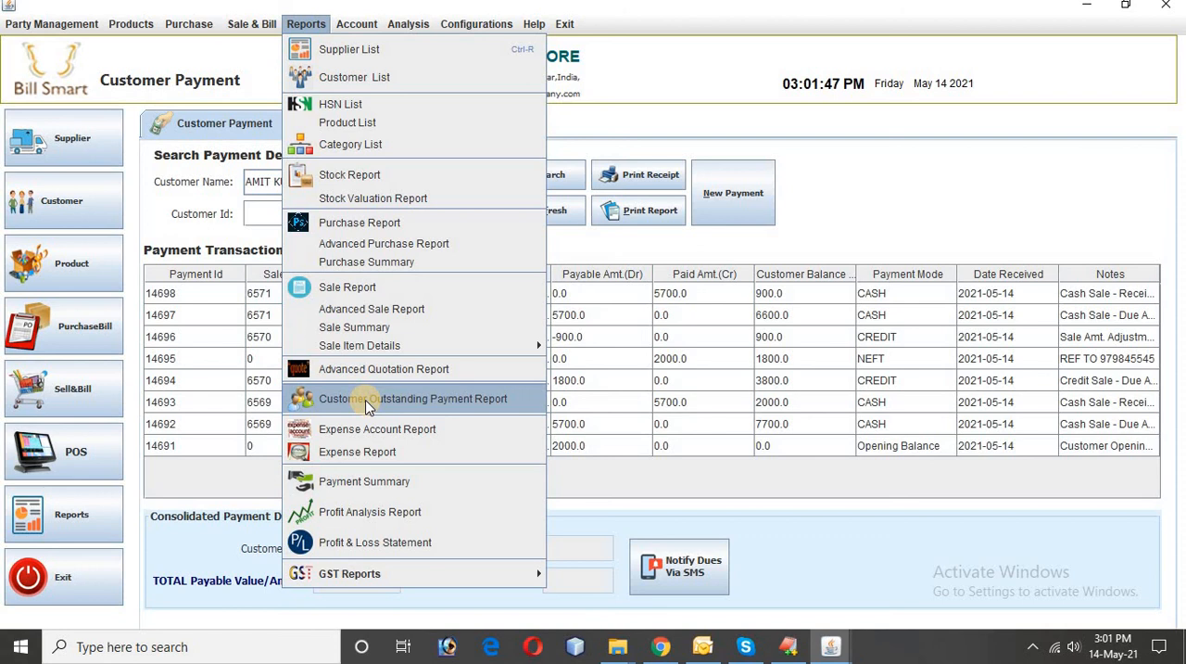
pyautogui.click(710, 476)
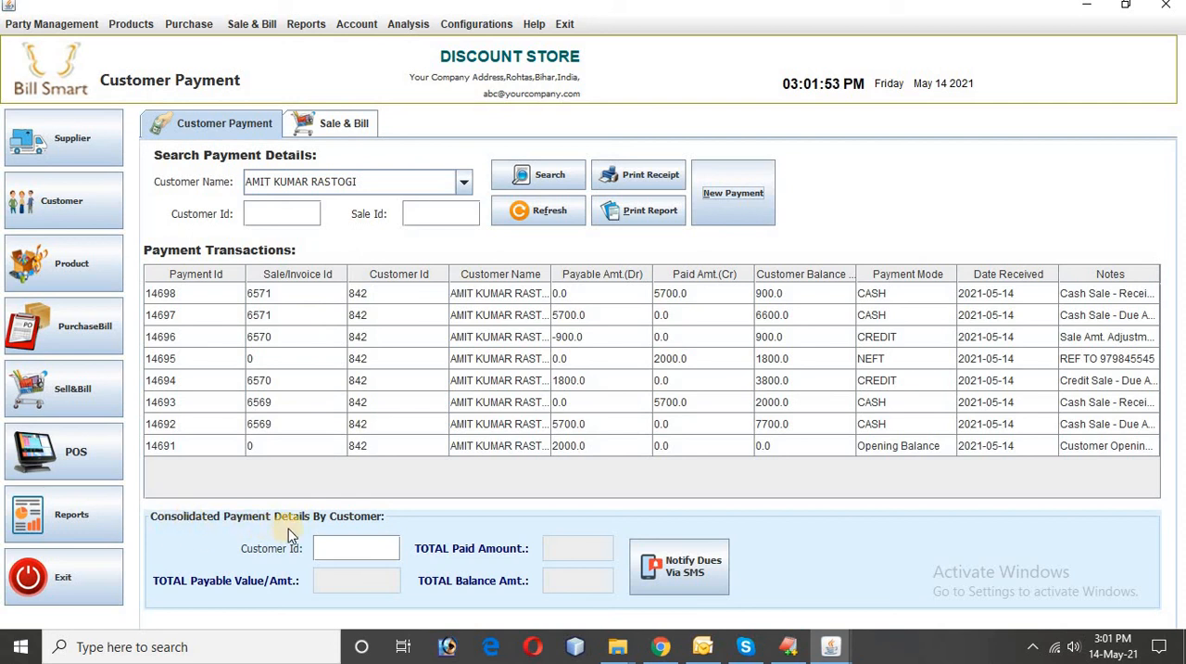
# Step: Look up the consolidated payment details by the customer's ID and generate the customer's ledger report
pyautogui.click(329, 551)
pyautogui.write('842')
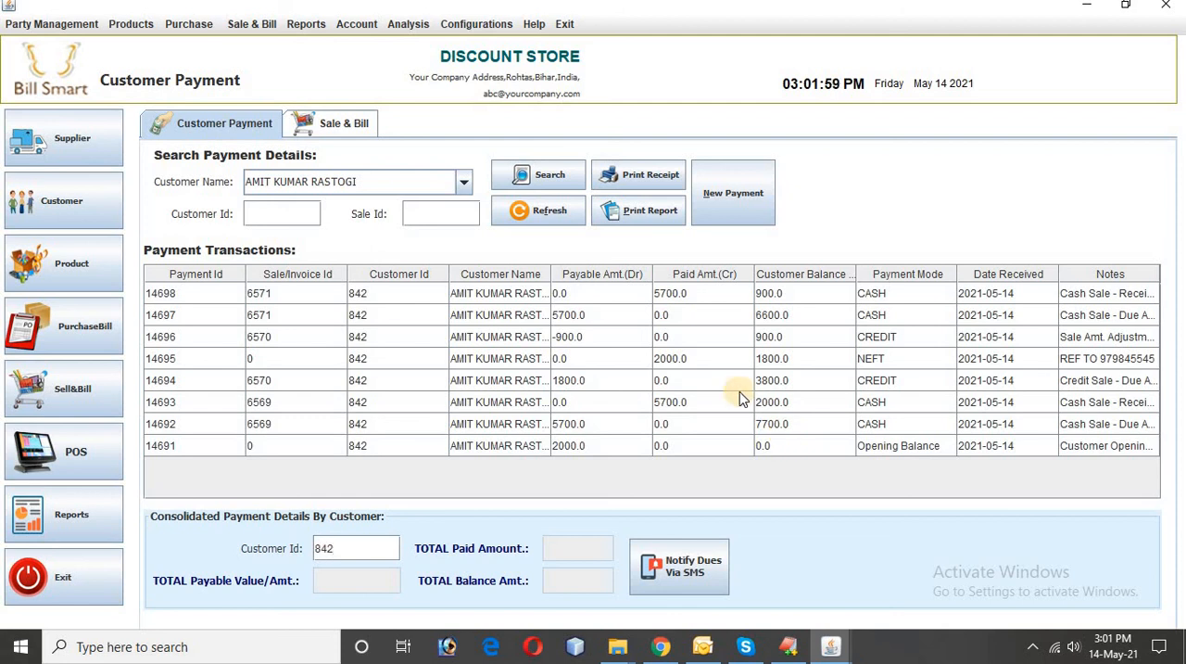
pyautogui.click(458, 296)
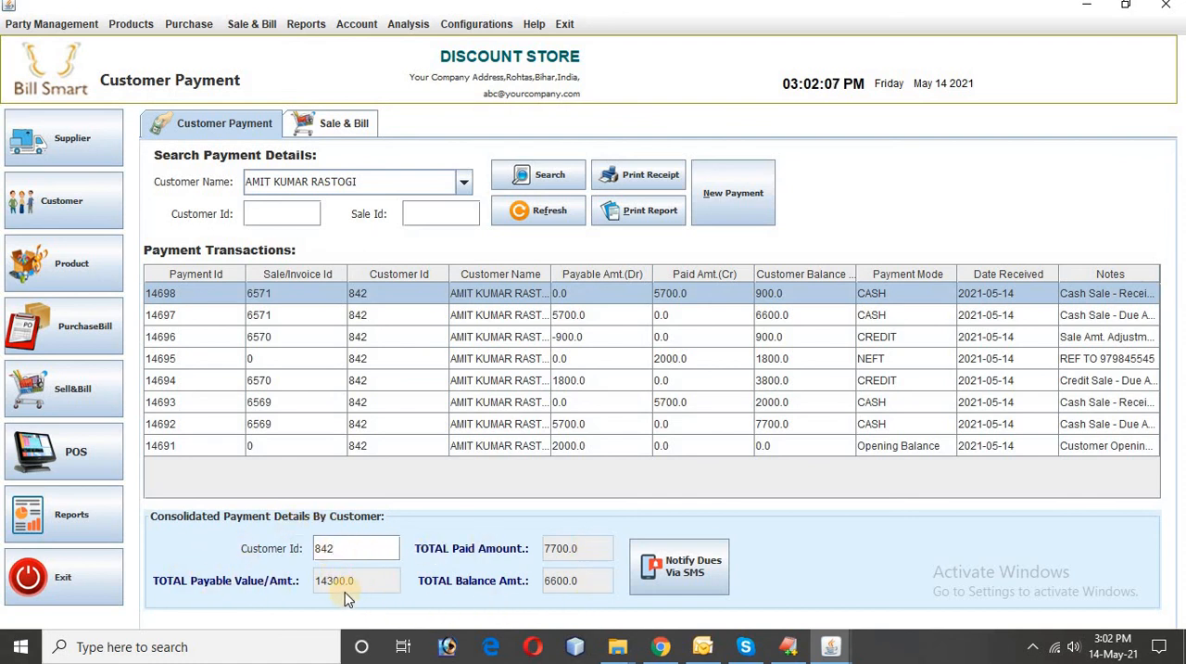
pyautogui.click(634, 222)
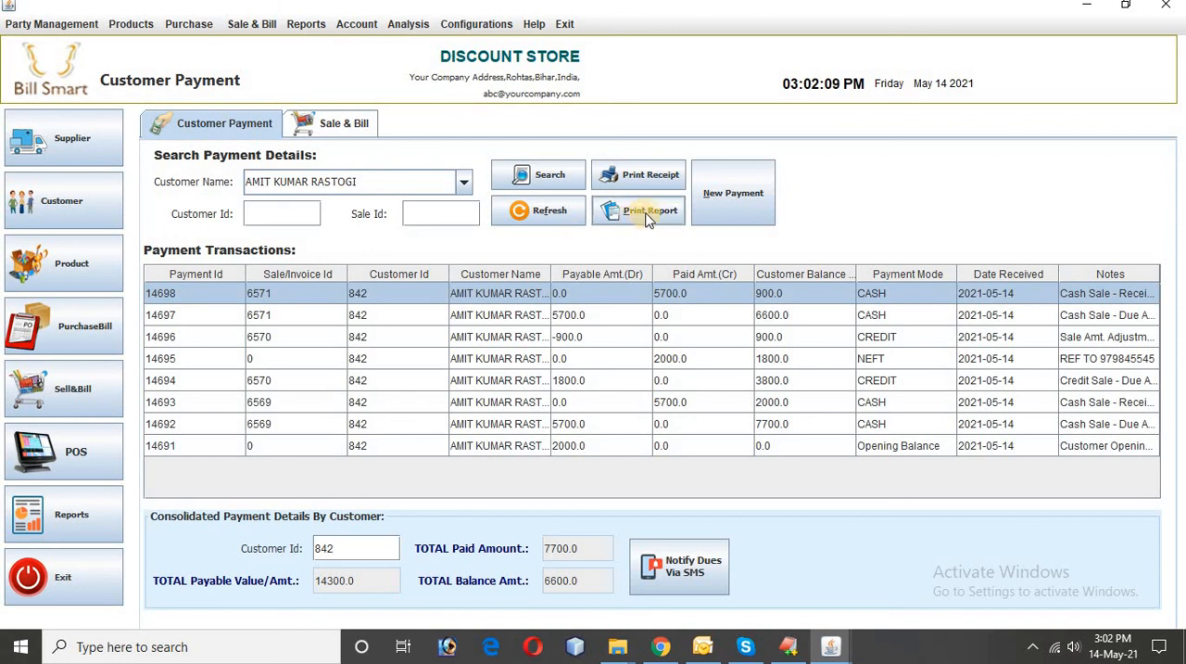